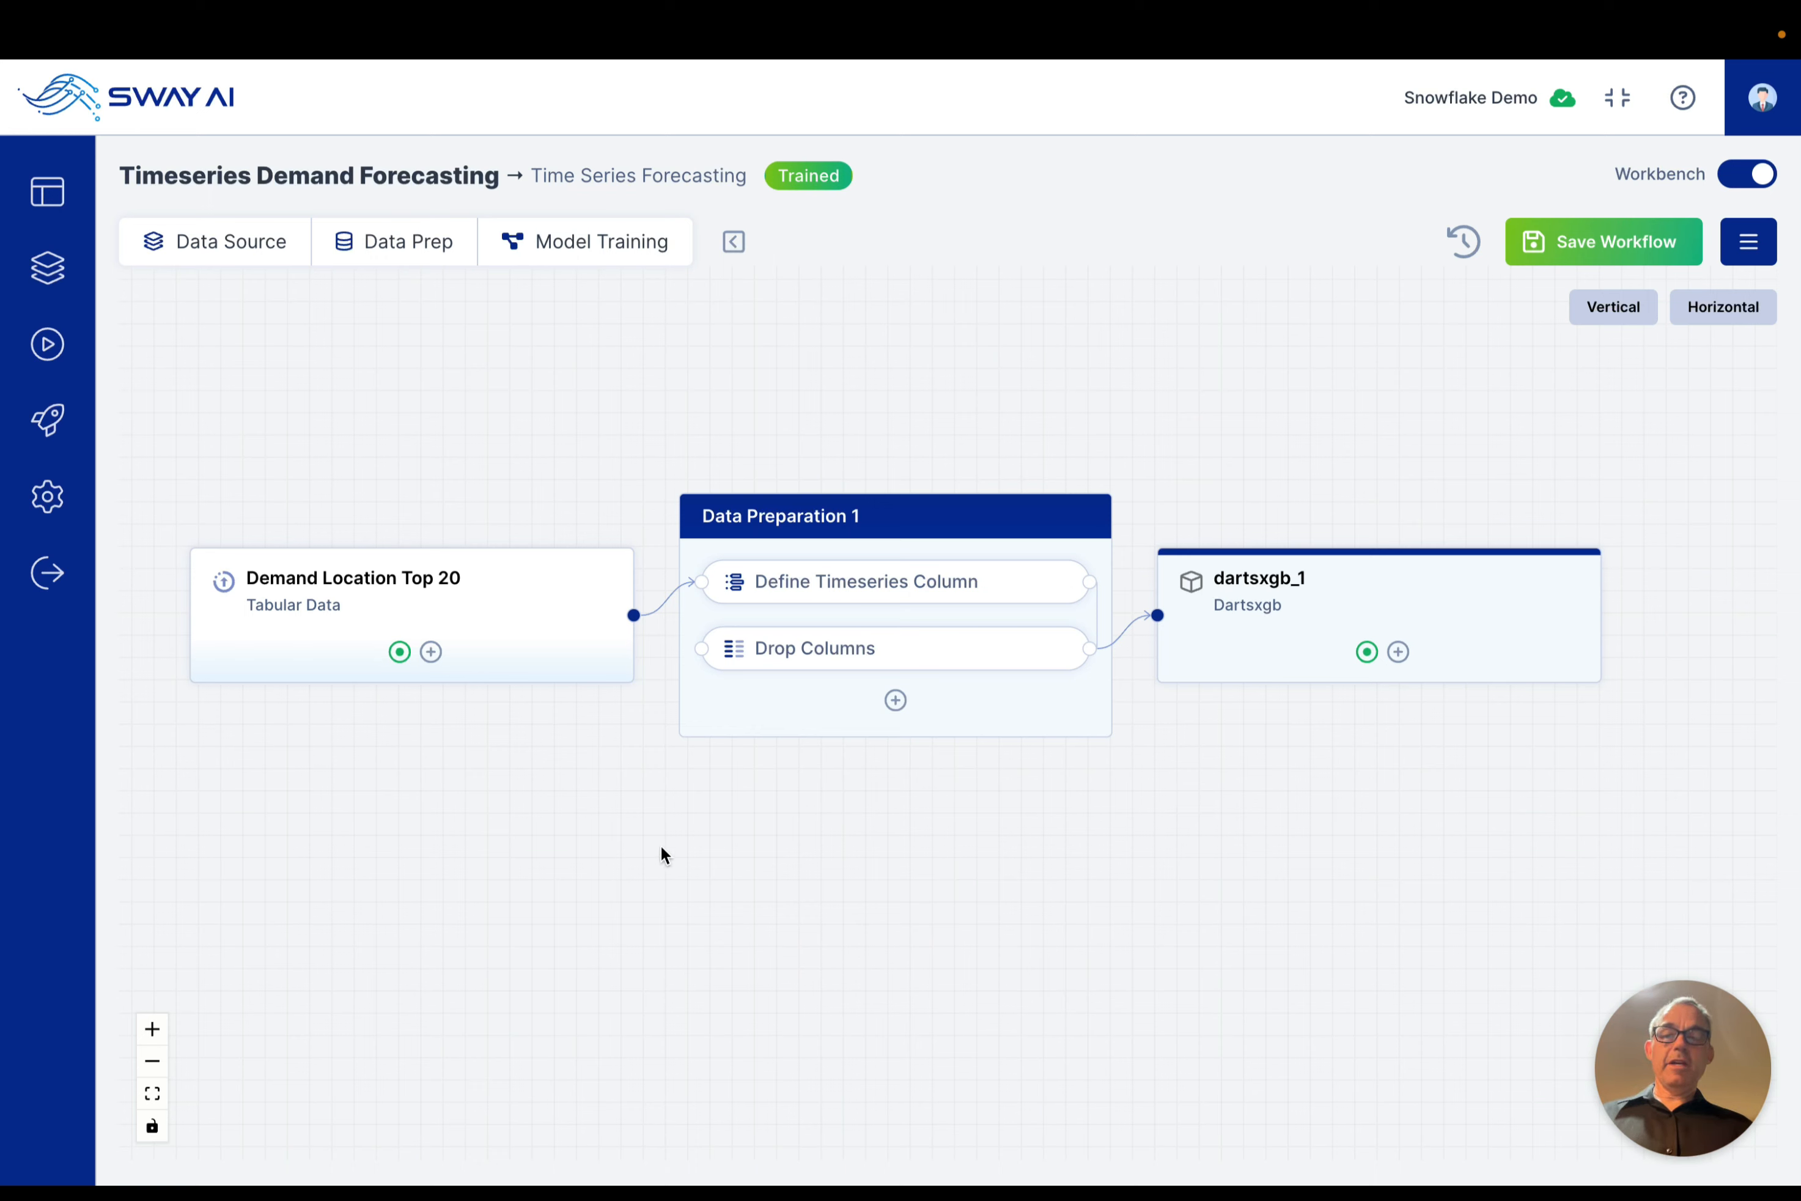
# Step: Preview the Demand Location Top 20 data source and look through all of its columns
pyautogui.click(544, 601)
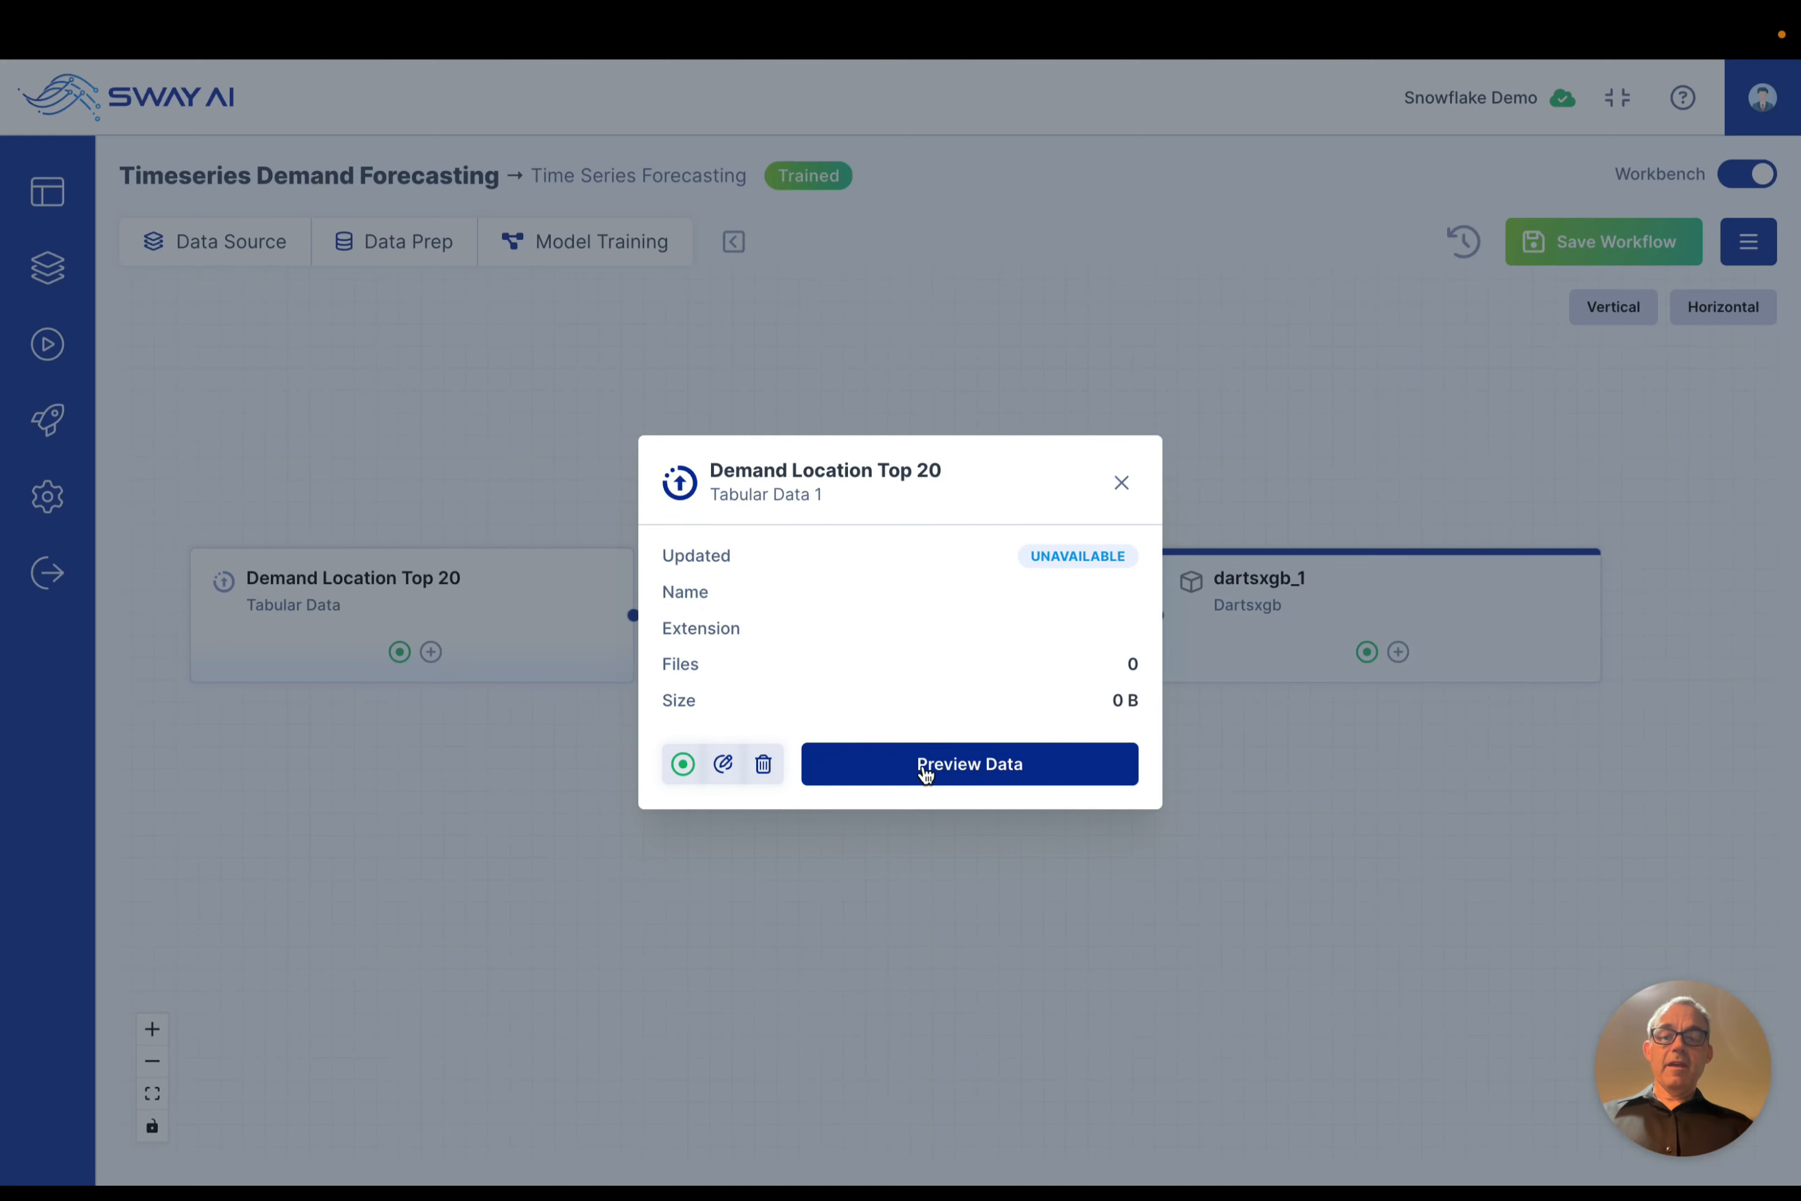
pyautogui.click(924, 767)
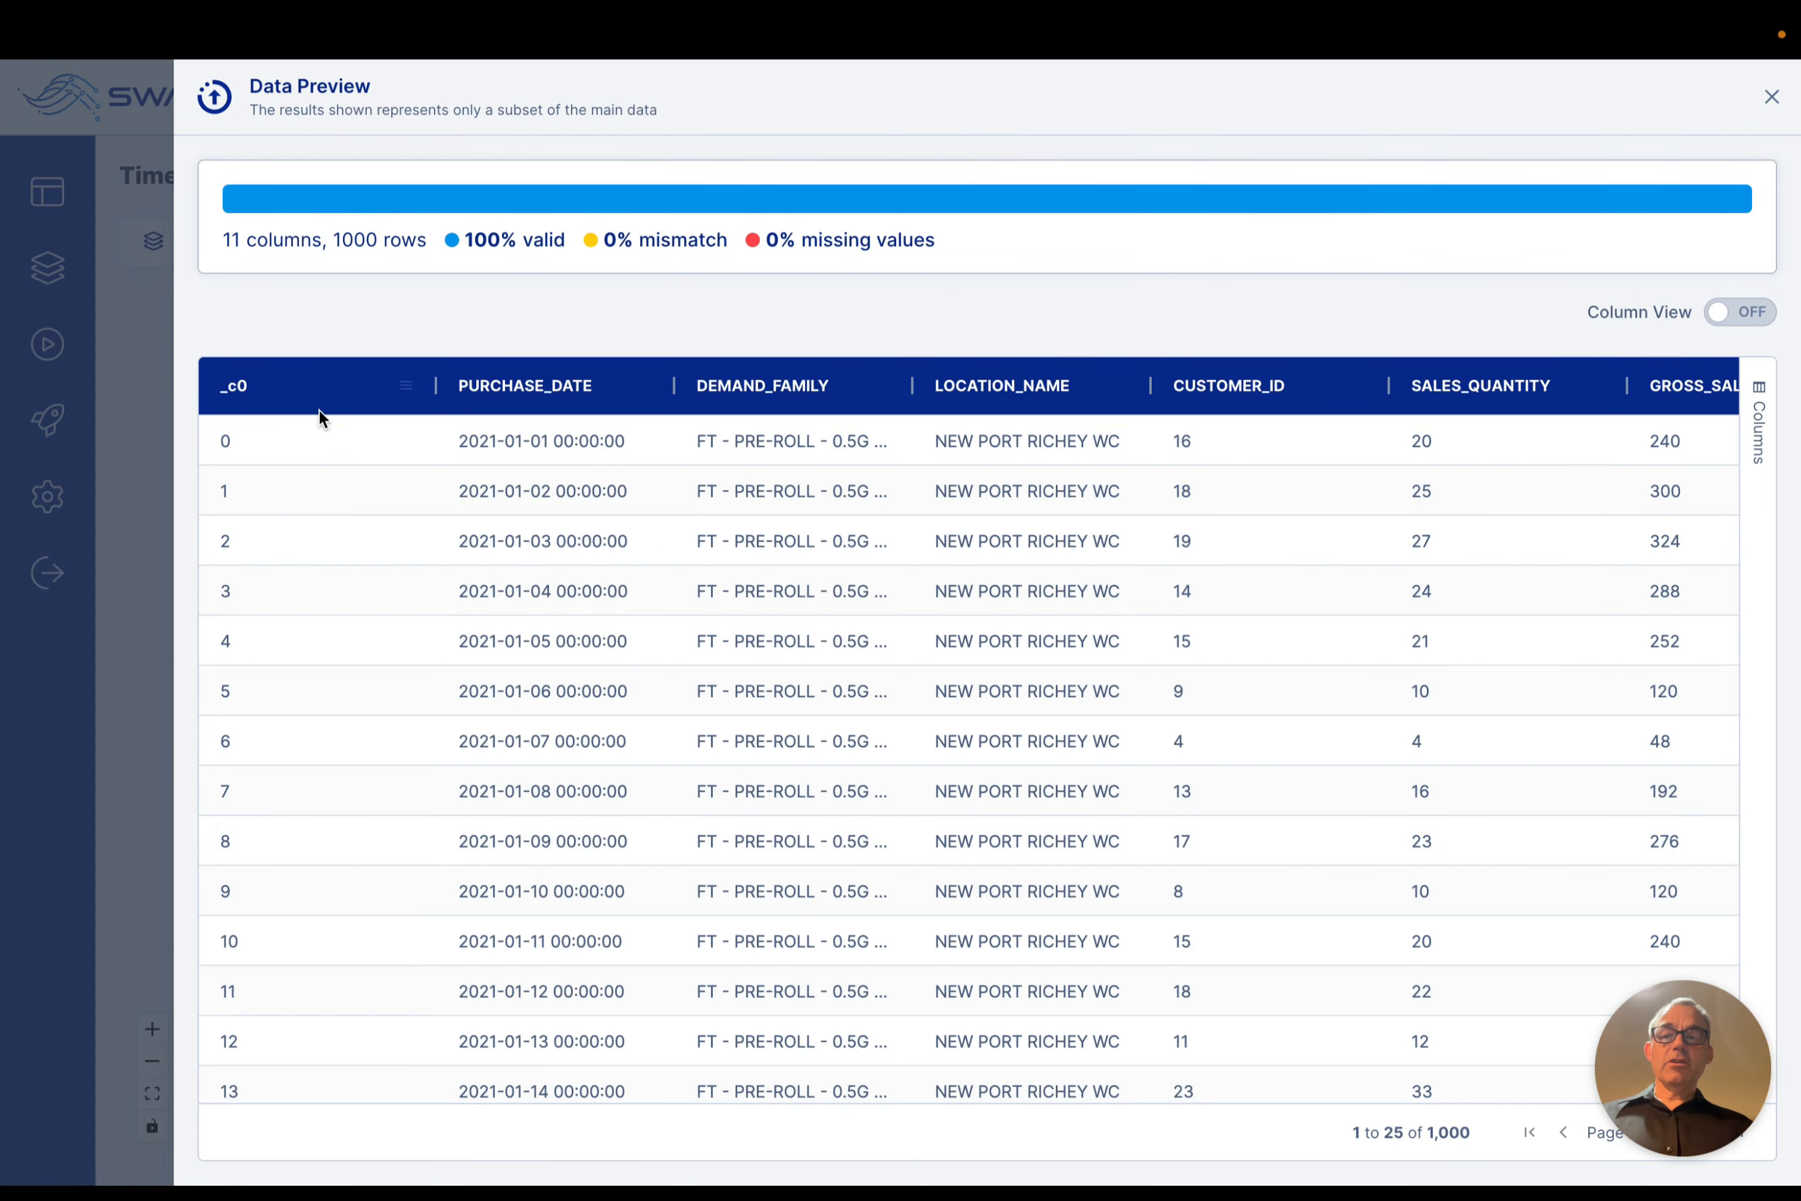
pyautogui.hscroll(2, 487, 644)
pyautogui.hscroll(10, 487, 644)
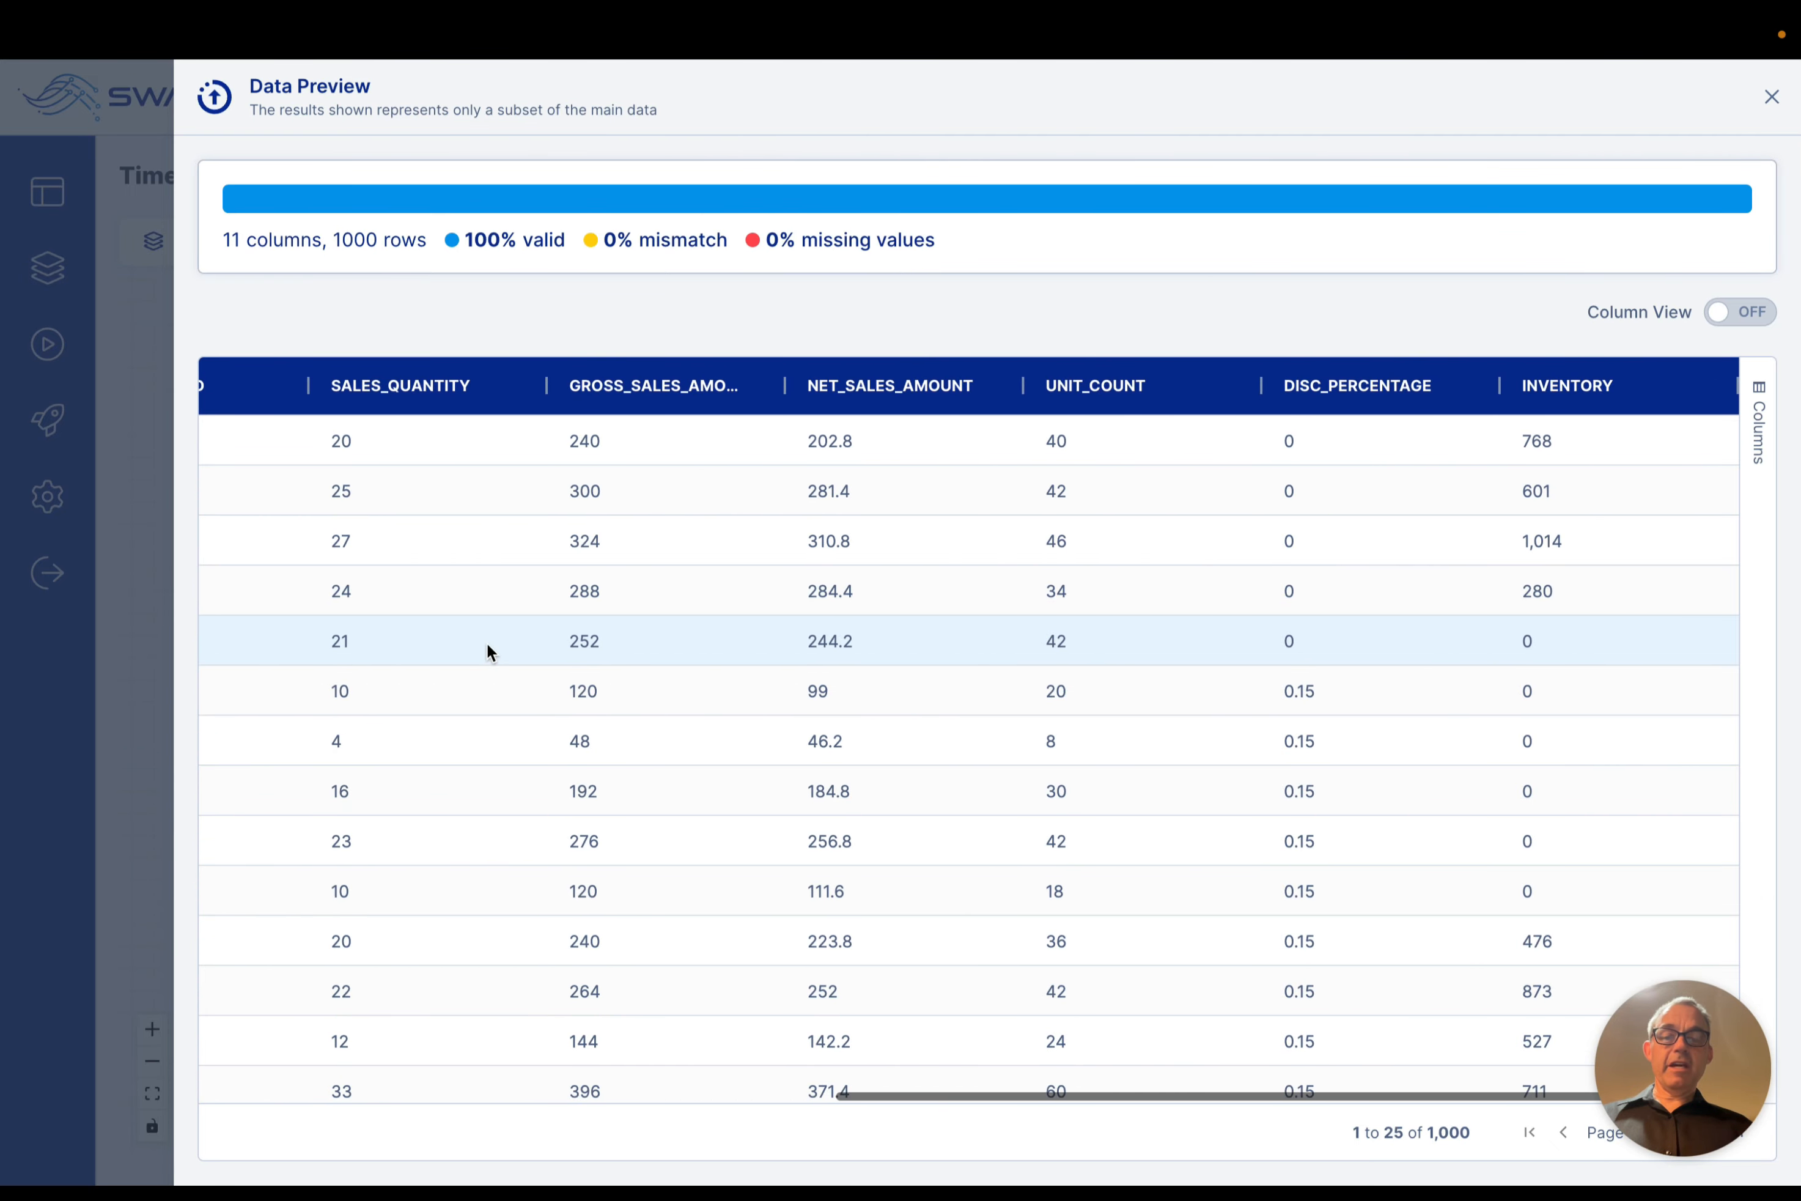
pyautogui.hscroll(-15, 487, 643)
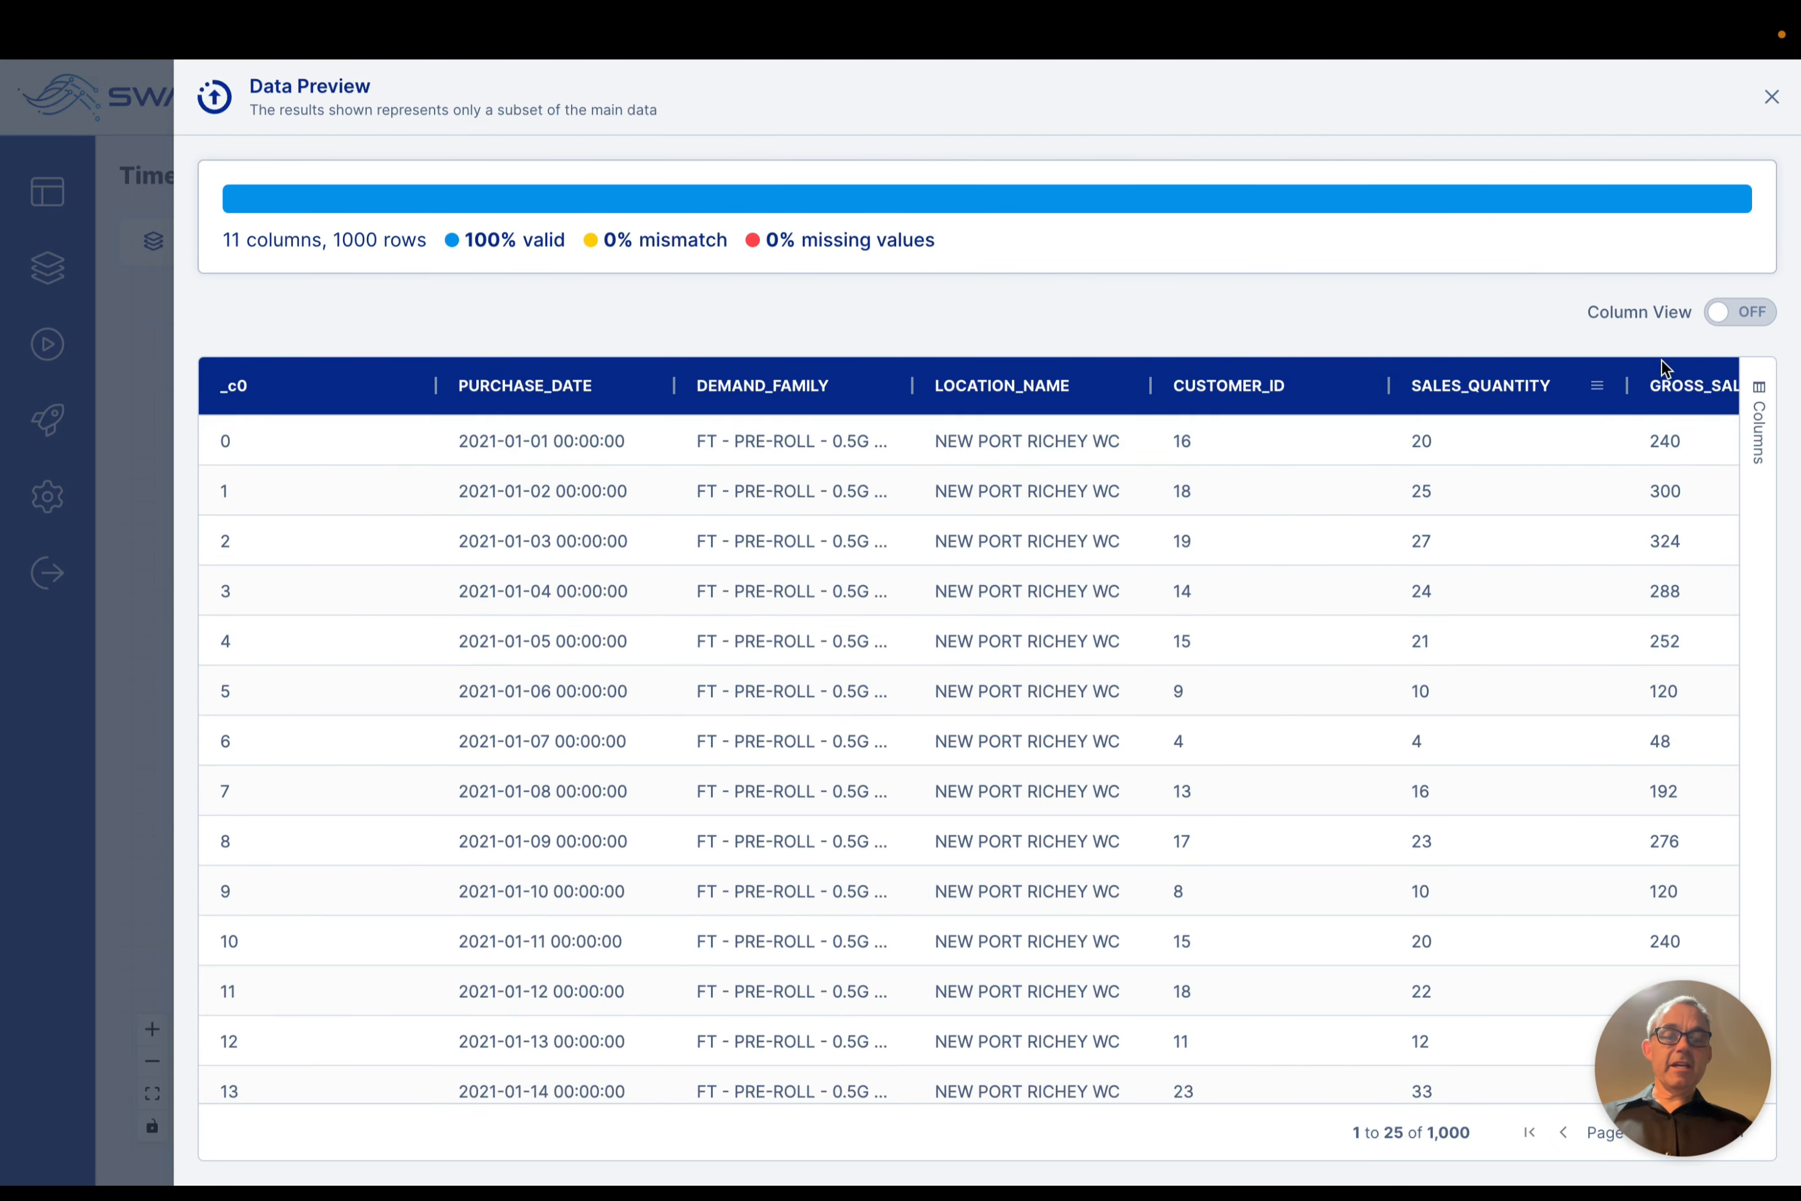
# Step: Examine the per-column quality, data type and statistics of the Demand Location Top 20 data in column view, and close the preview
pyautogui.click(1747, 316)
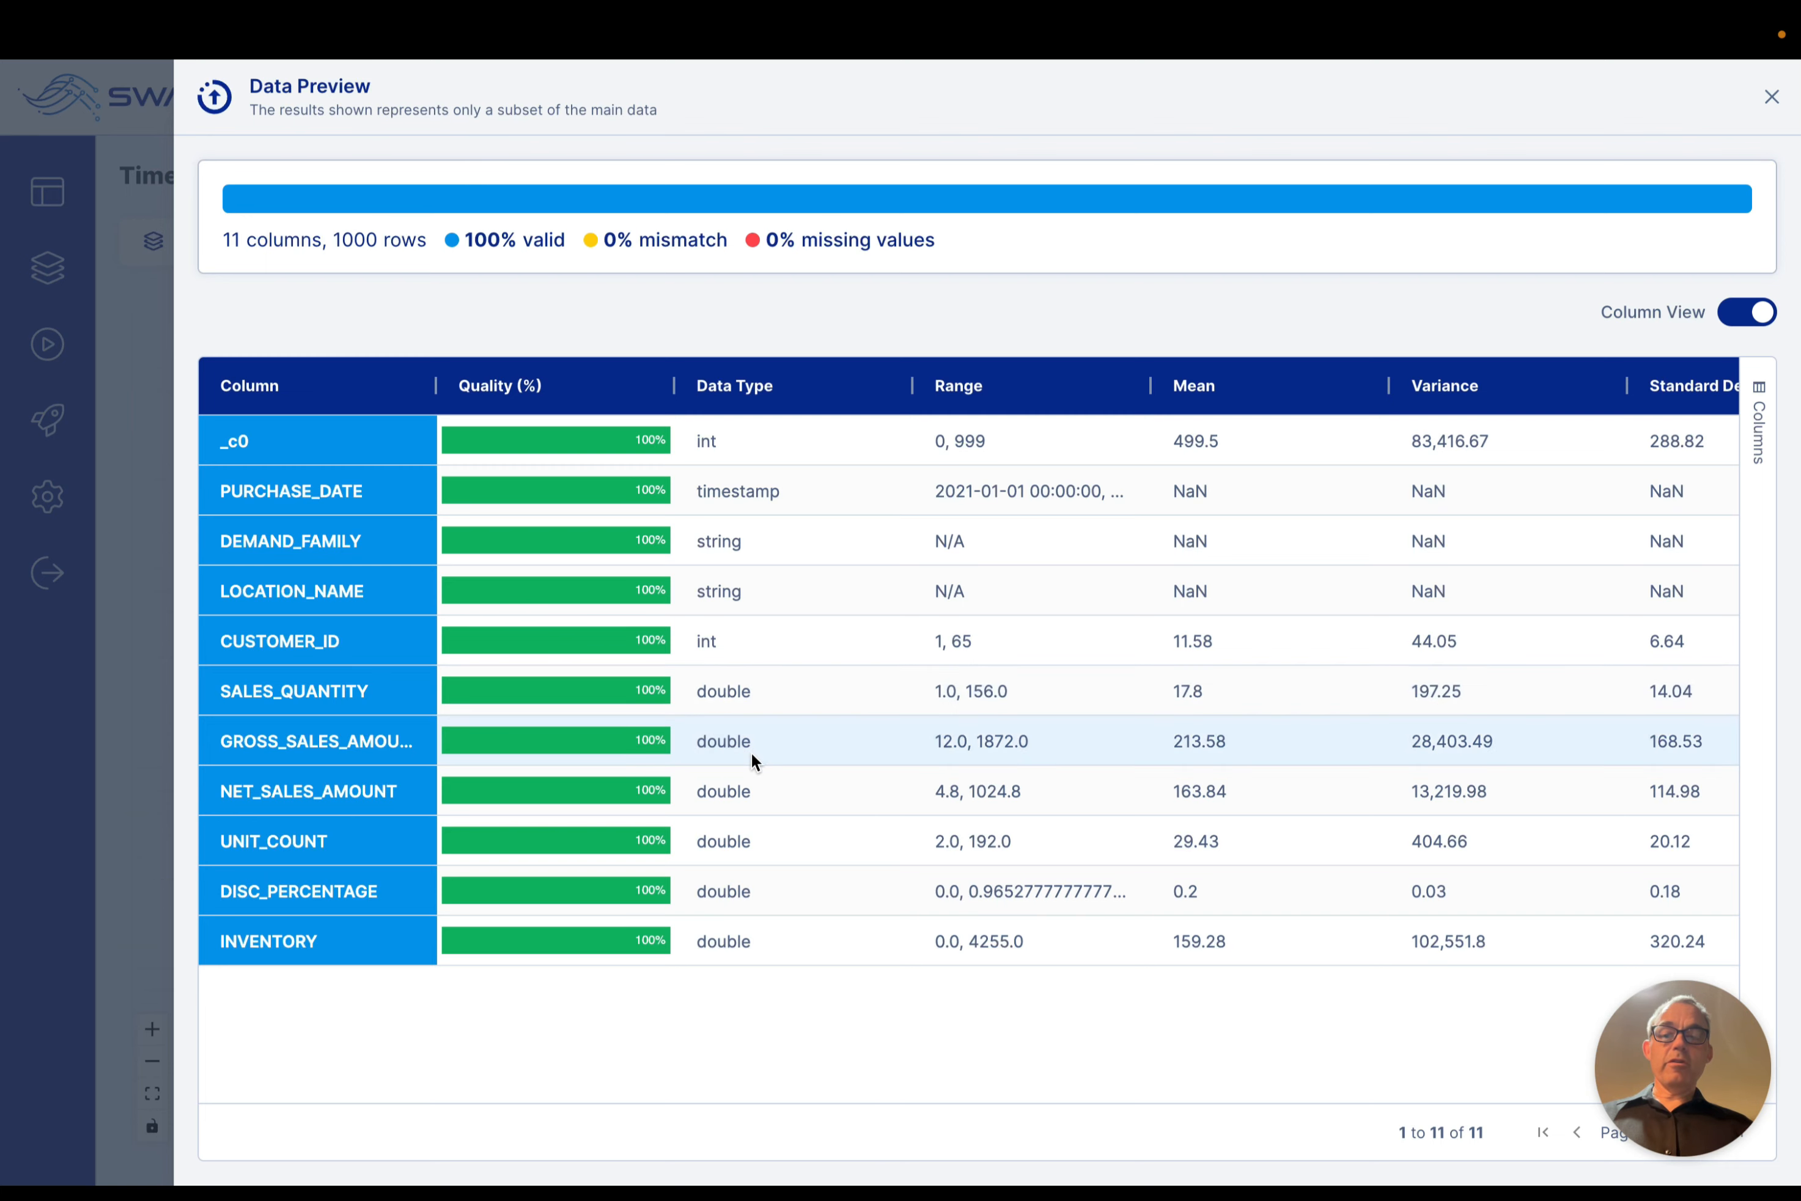
pyautogui.hscroll(5, 915, 740)
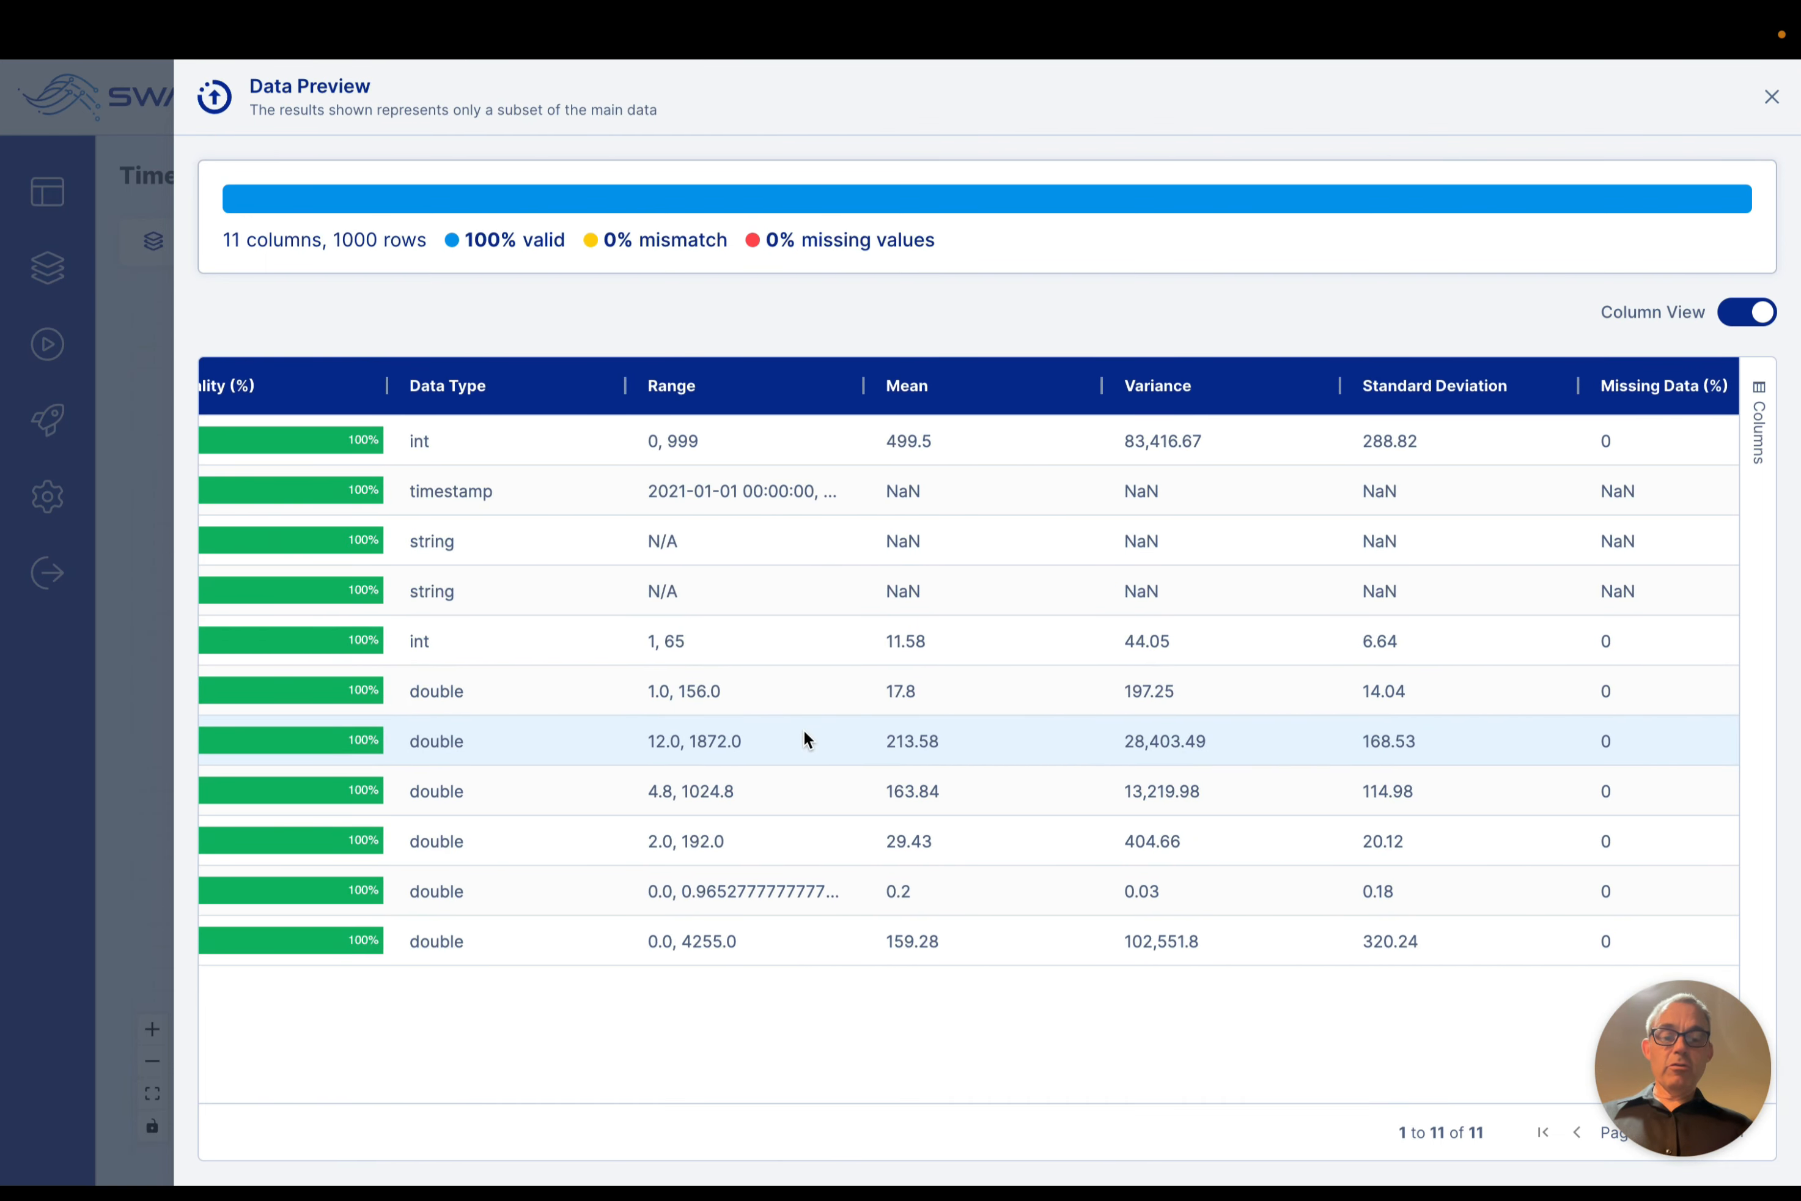
pyautogui.hscroll(5, 1007, 701)
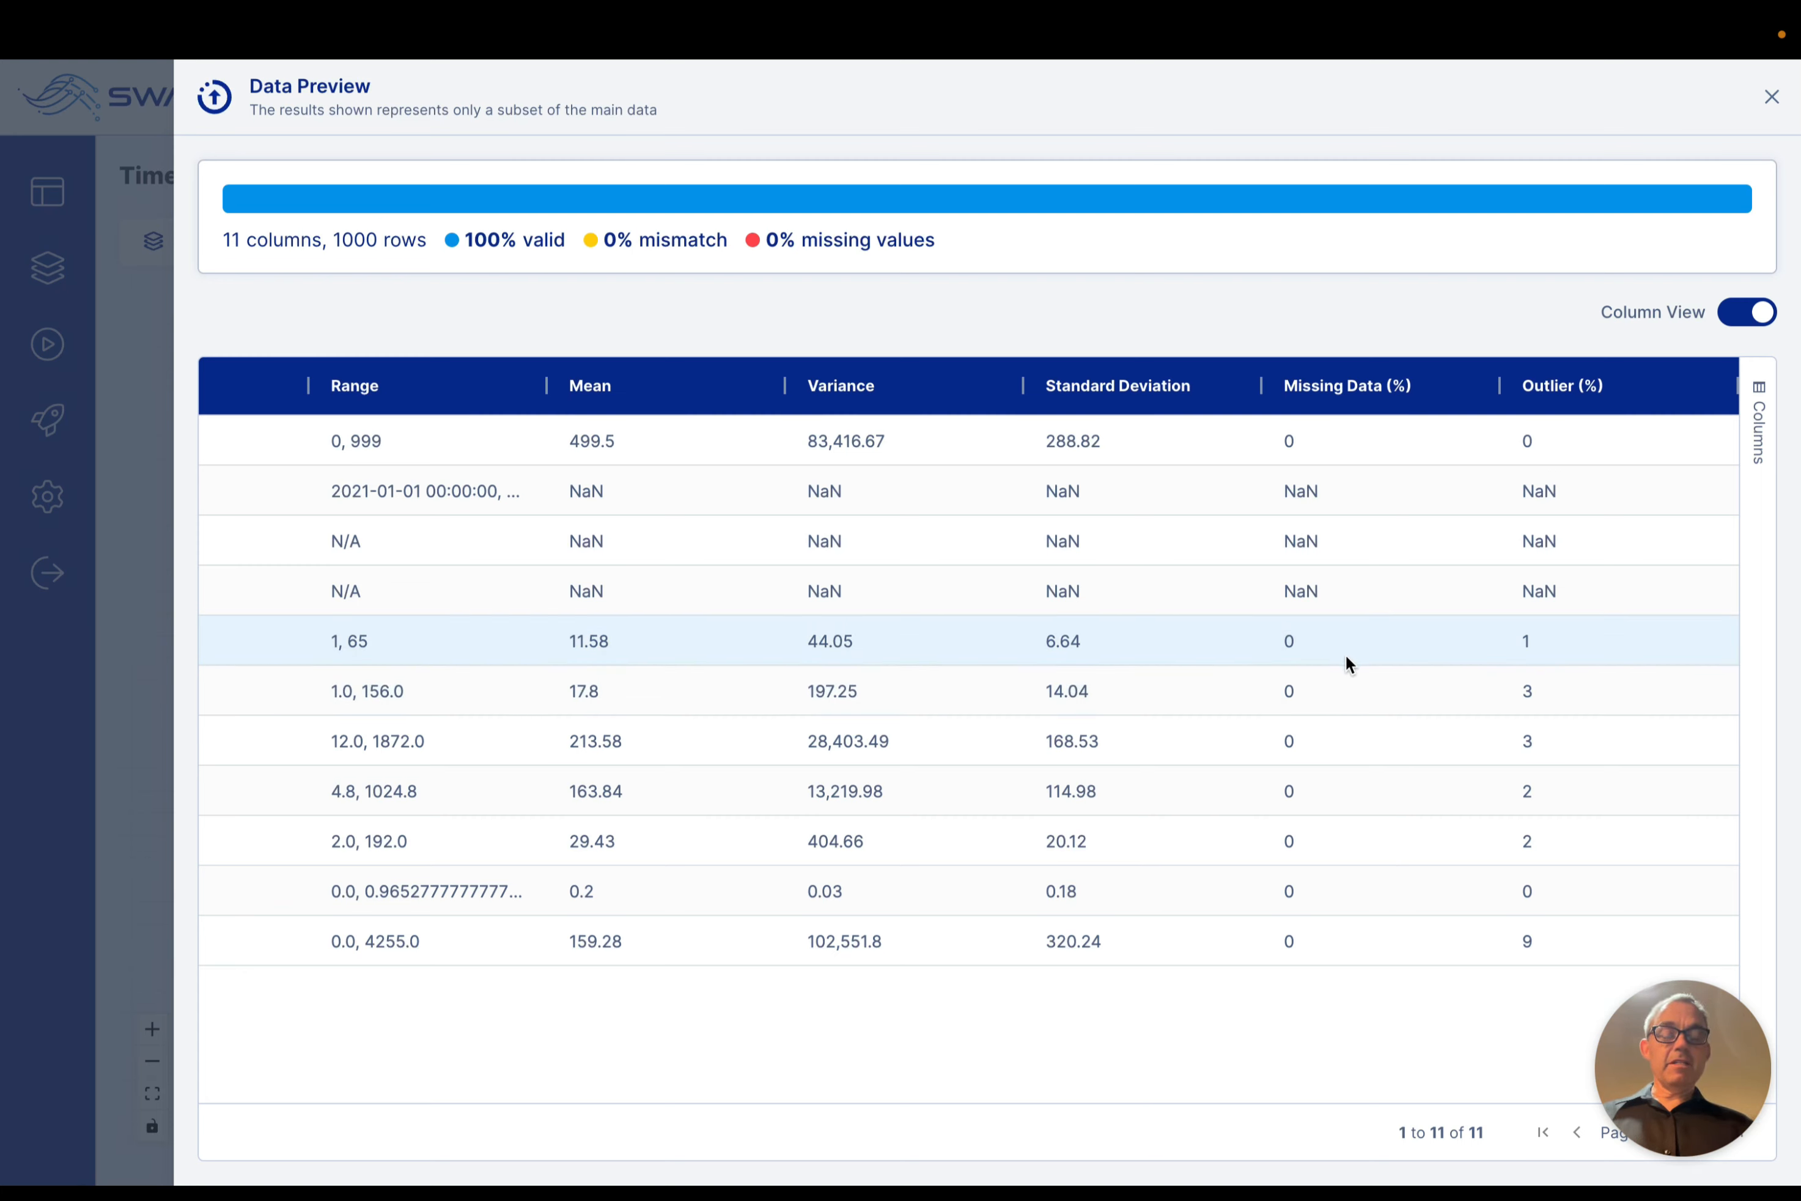
pyautogui.click(1737, 311)
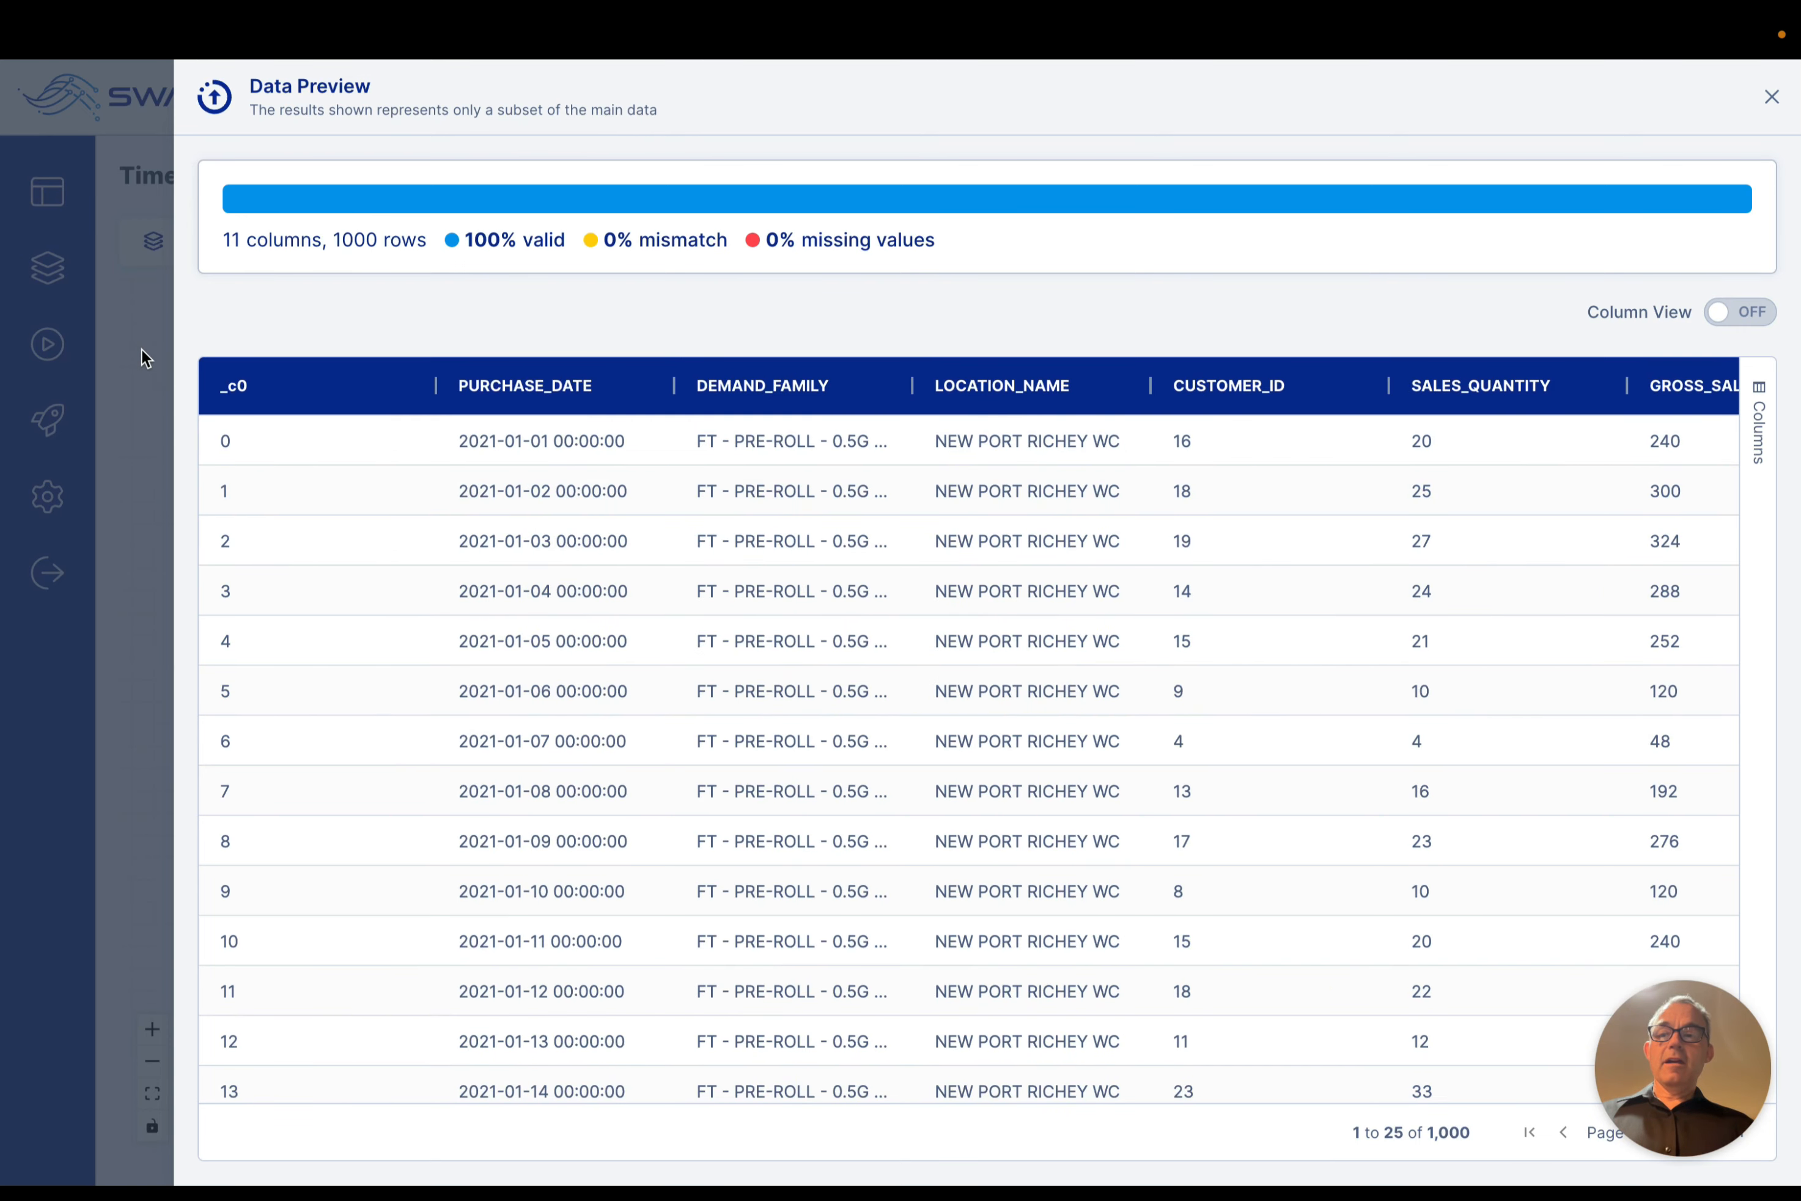
pyautogui.click(144, 357)
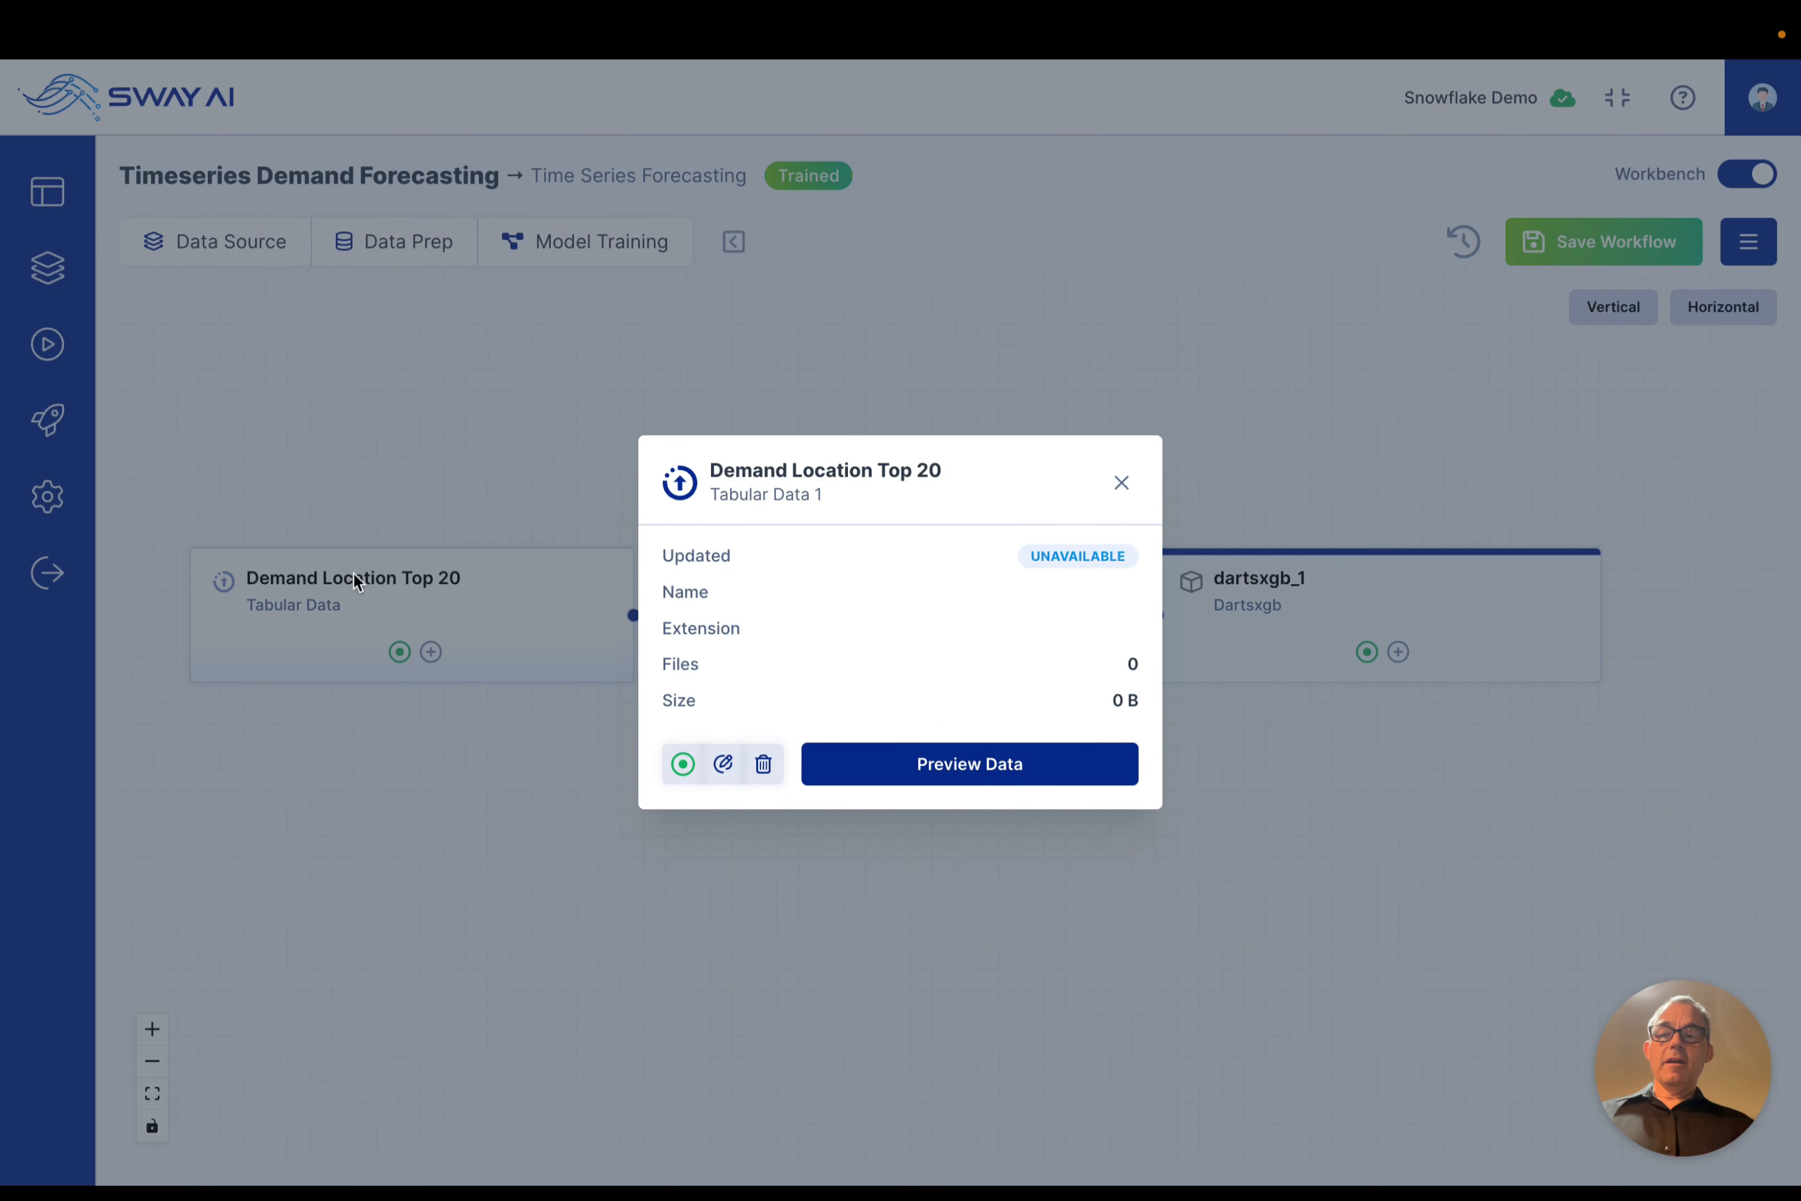
pyautogui.click(1123, 486)
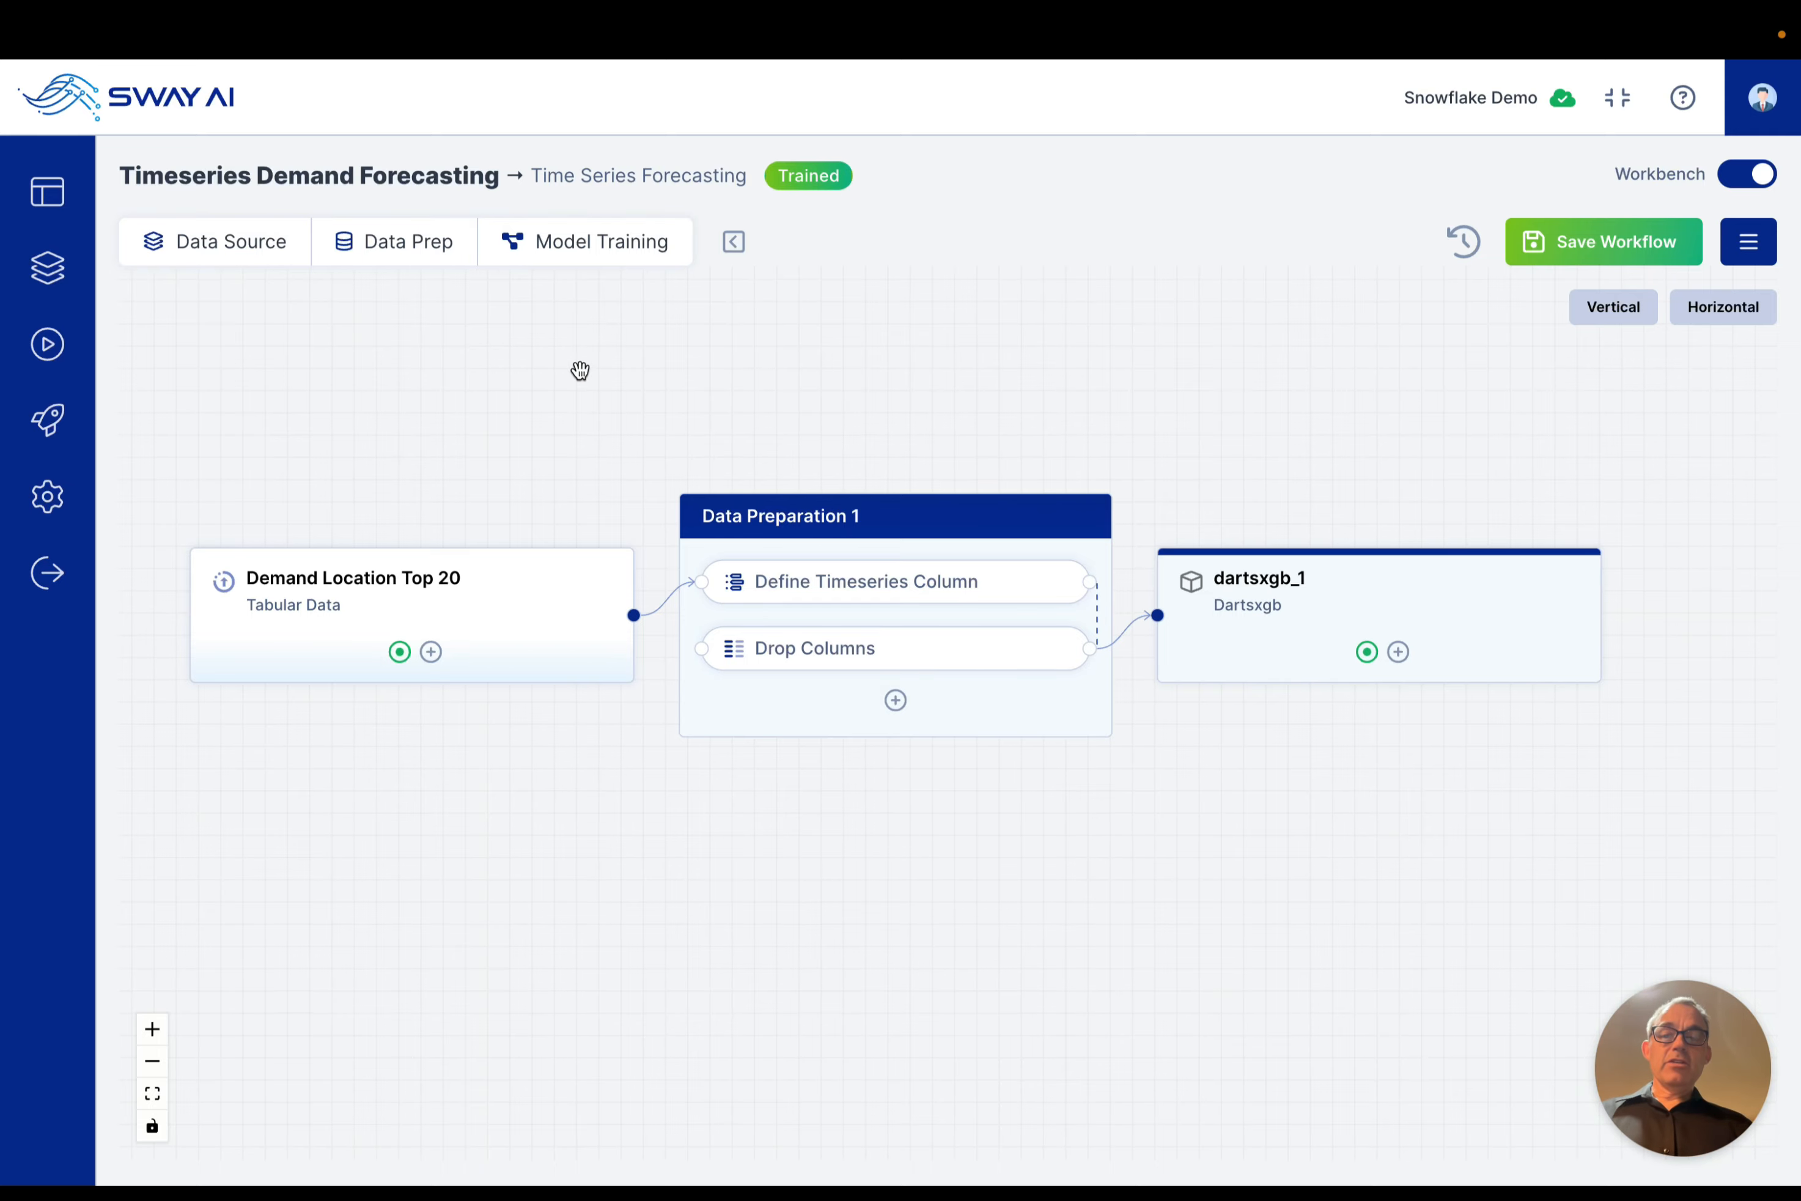
# Step: Review the available data preparation tasks and preview the data produced by the Drop Columns task
pyautogui.click(409, 241)
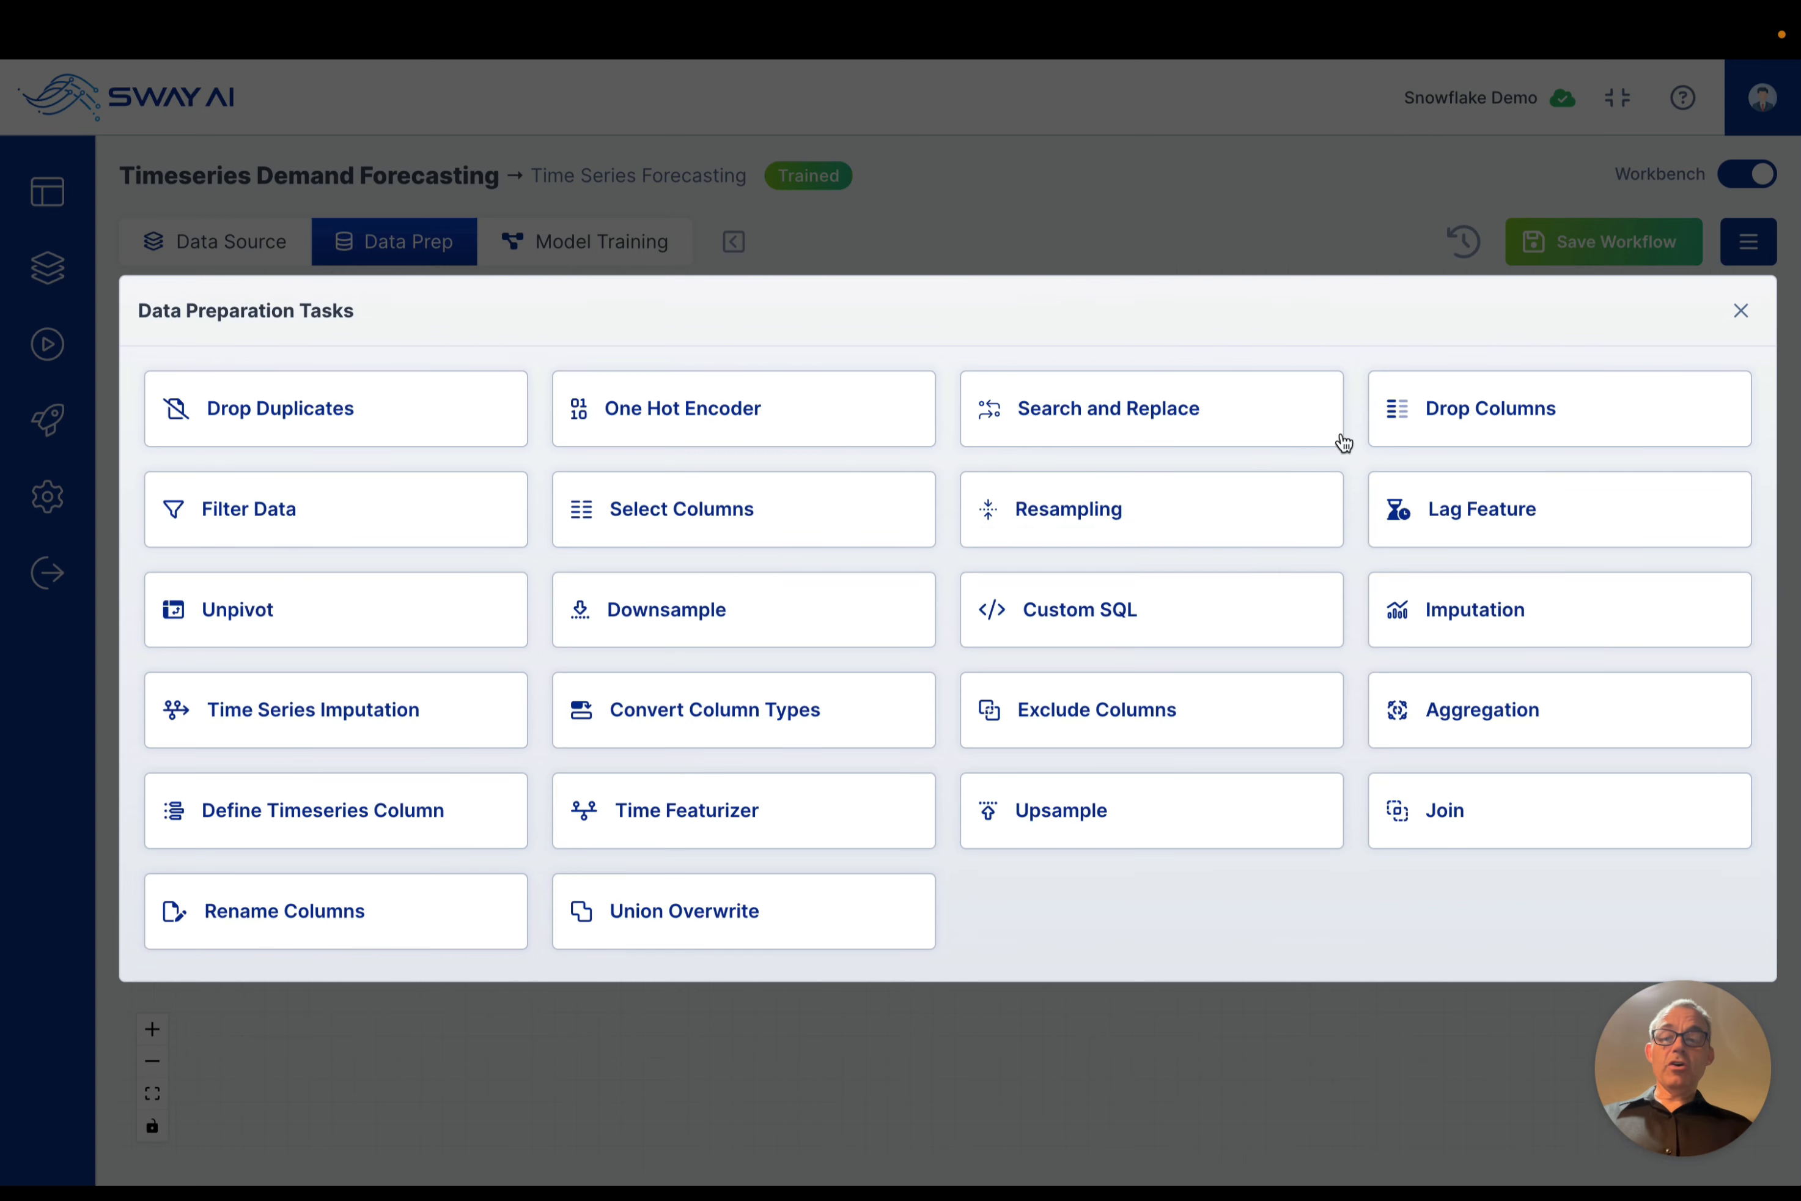
pyautogui.click(1741, 314)
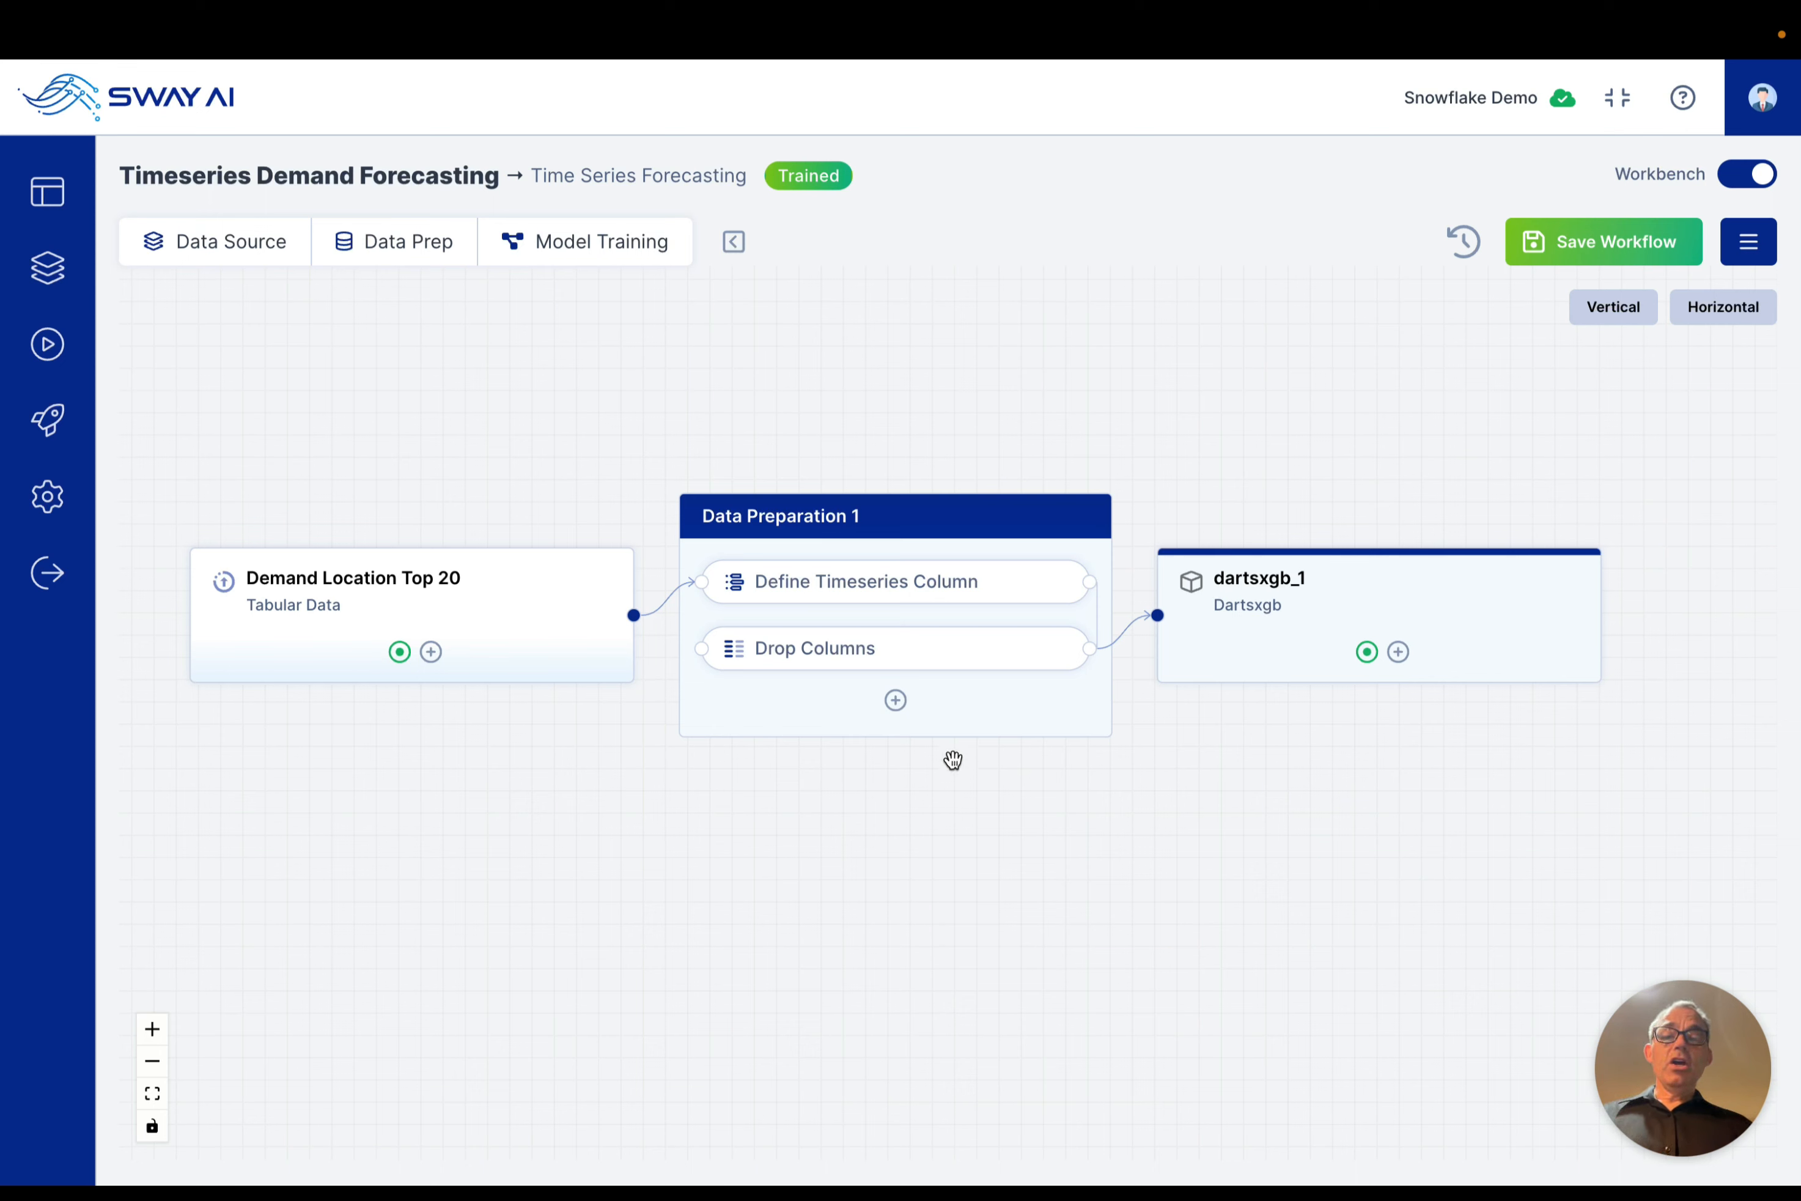
pyautogui.click(961, 648)
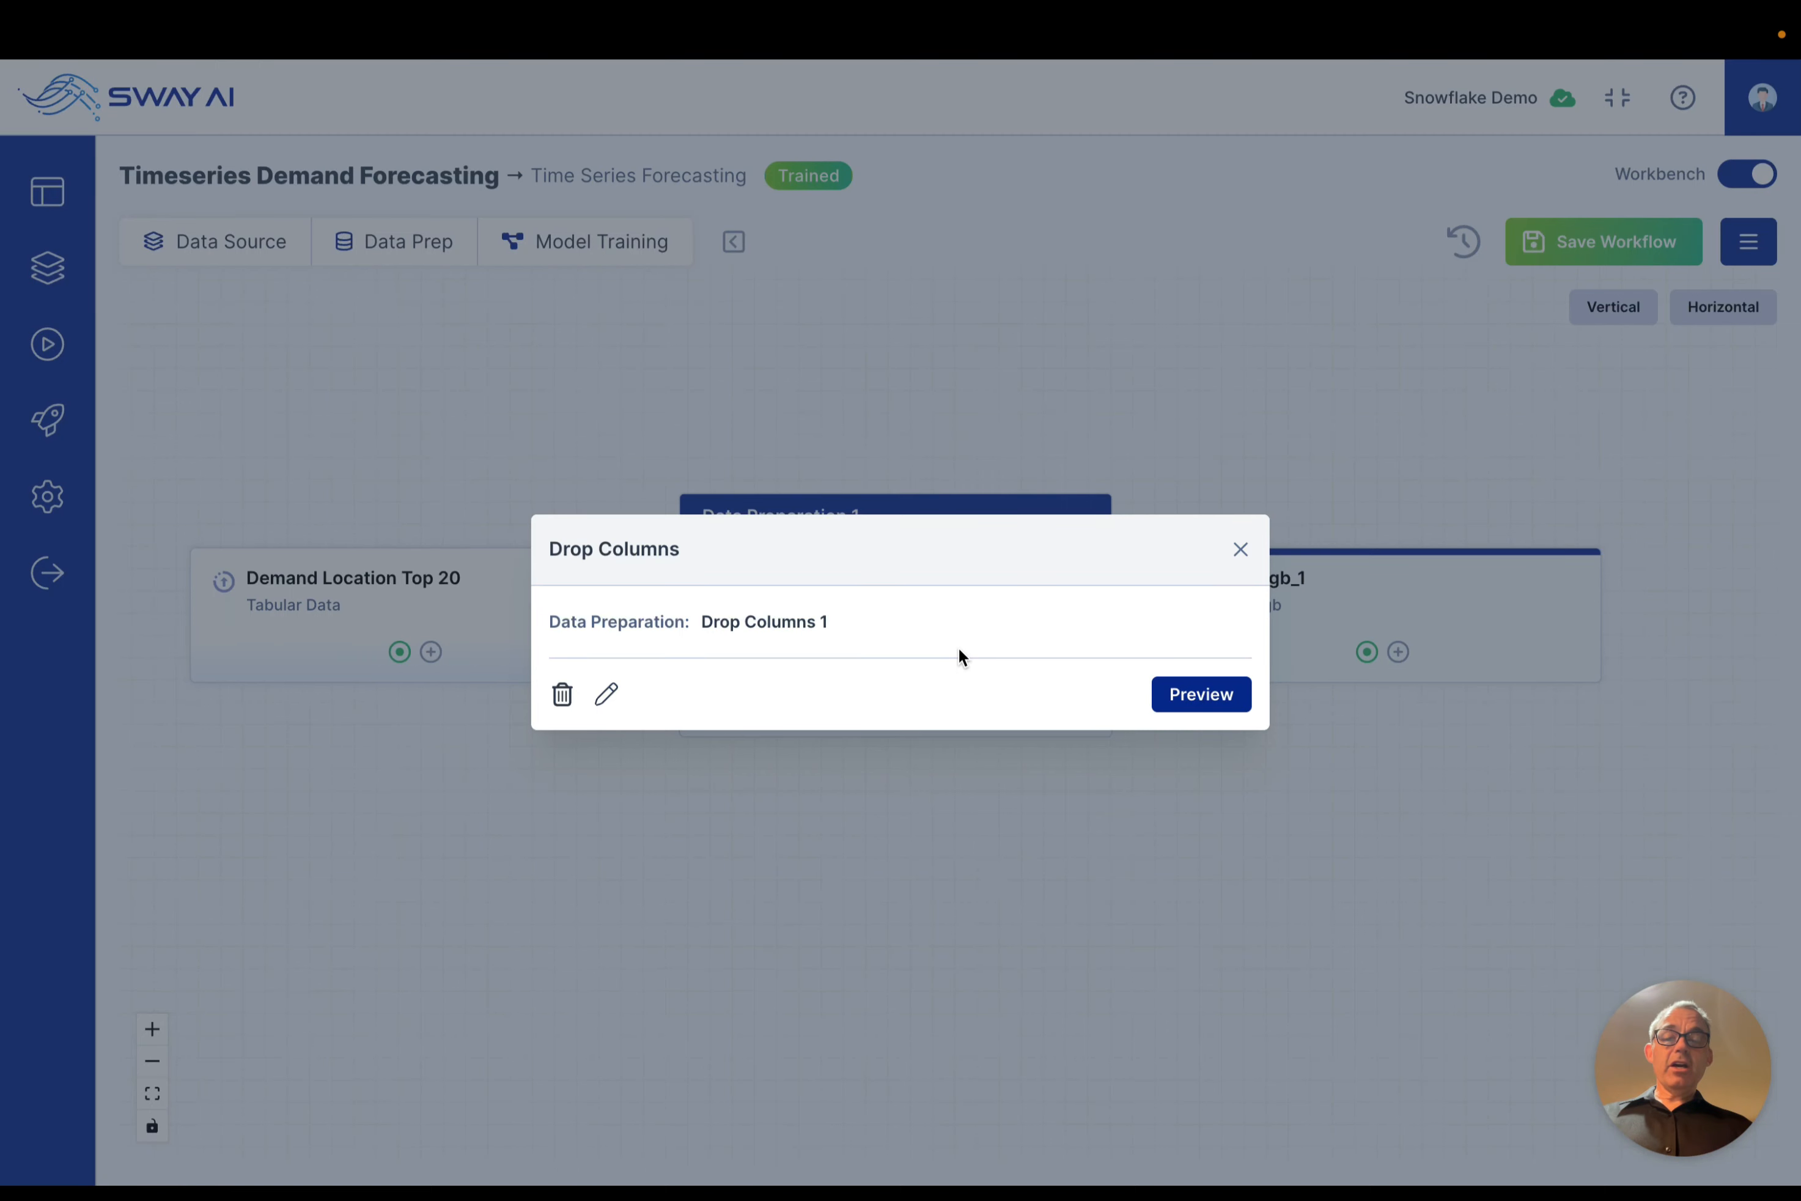
pyautogui.click(1201, 696)
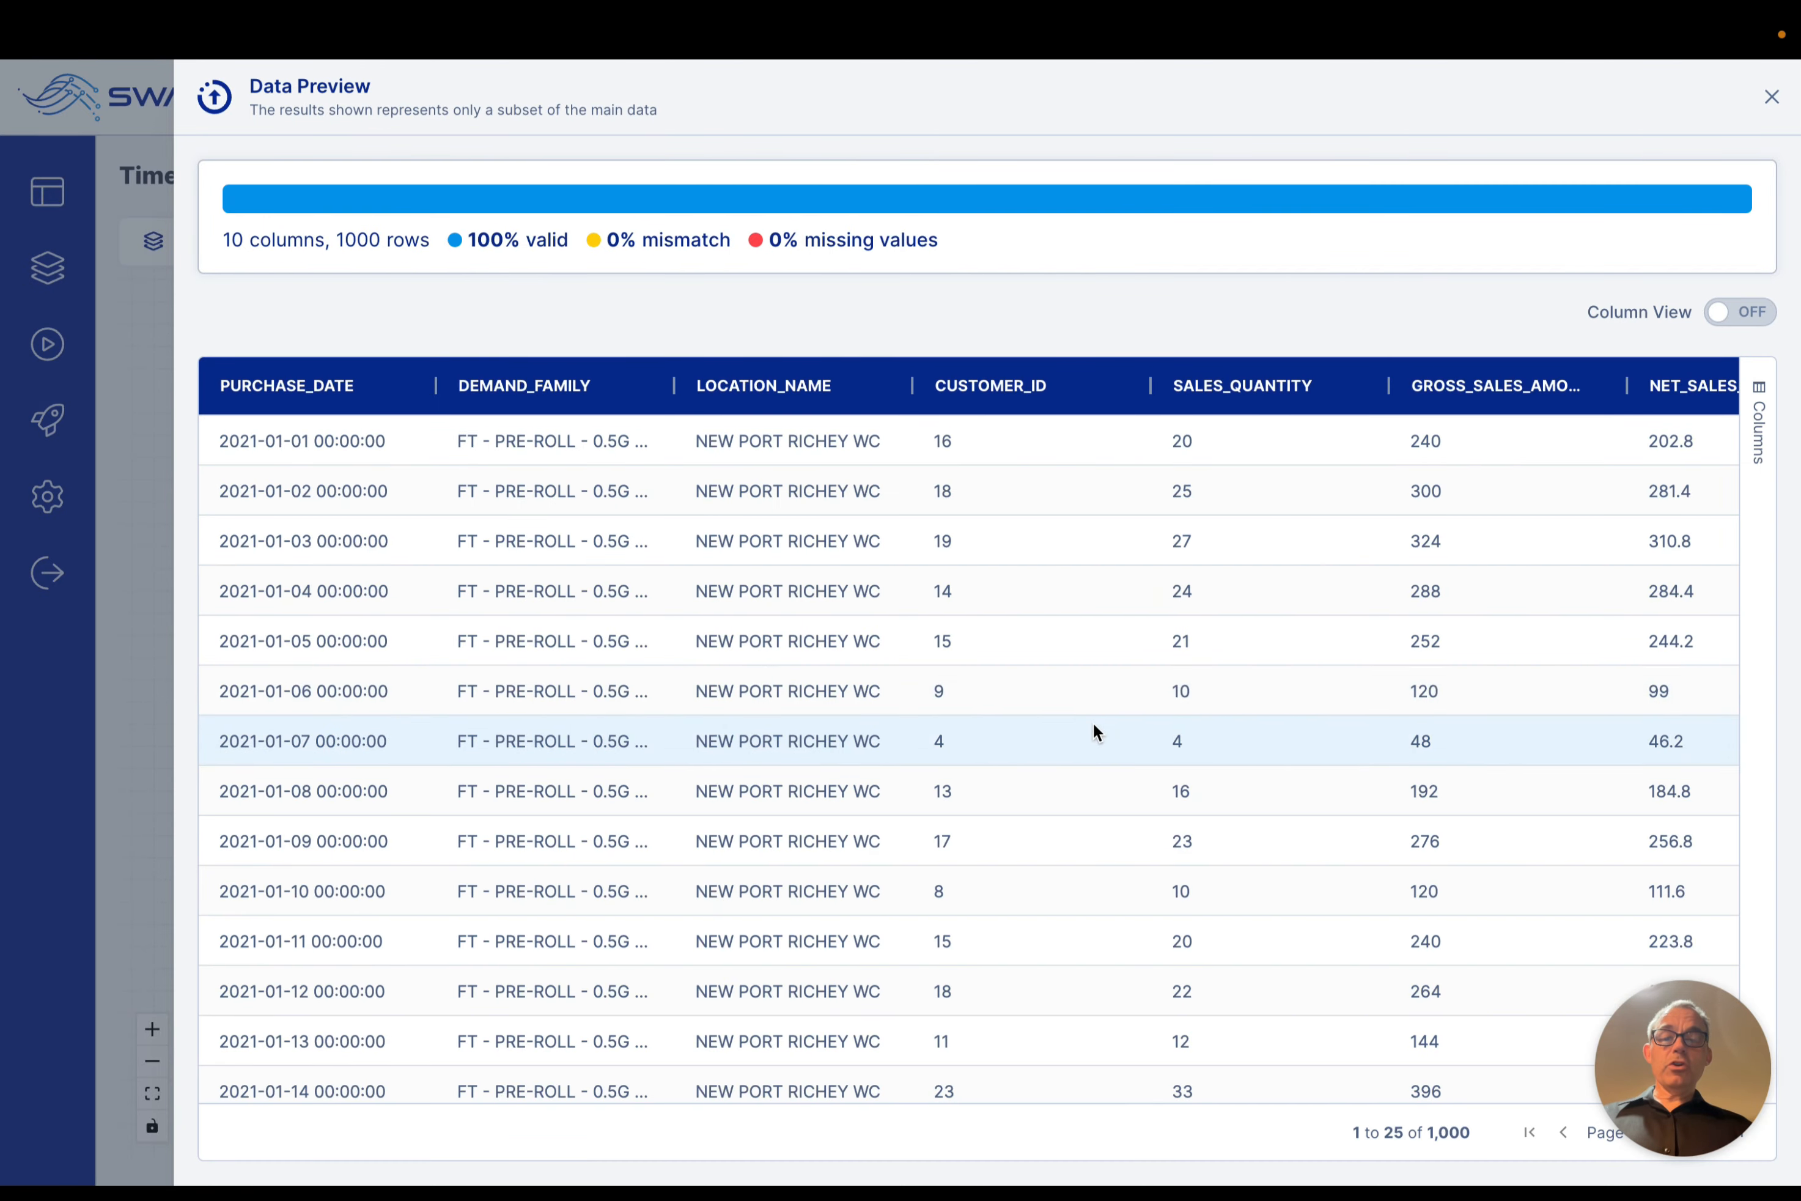
pyautogui.hscroll(10, 1095, 730)
pyautogui.hscroll(-10, 1093, 726)
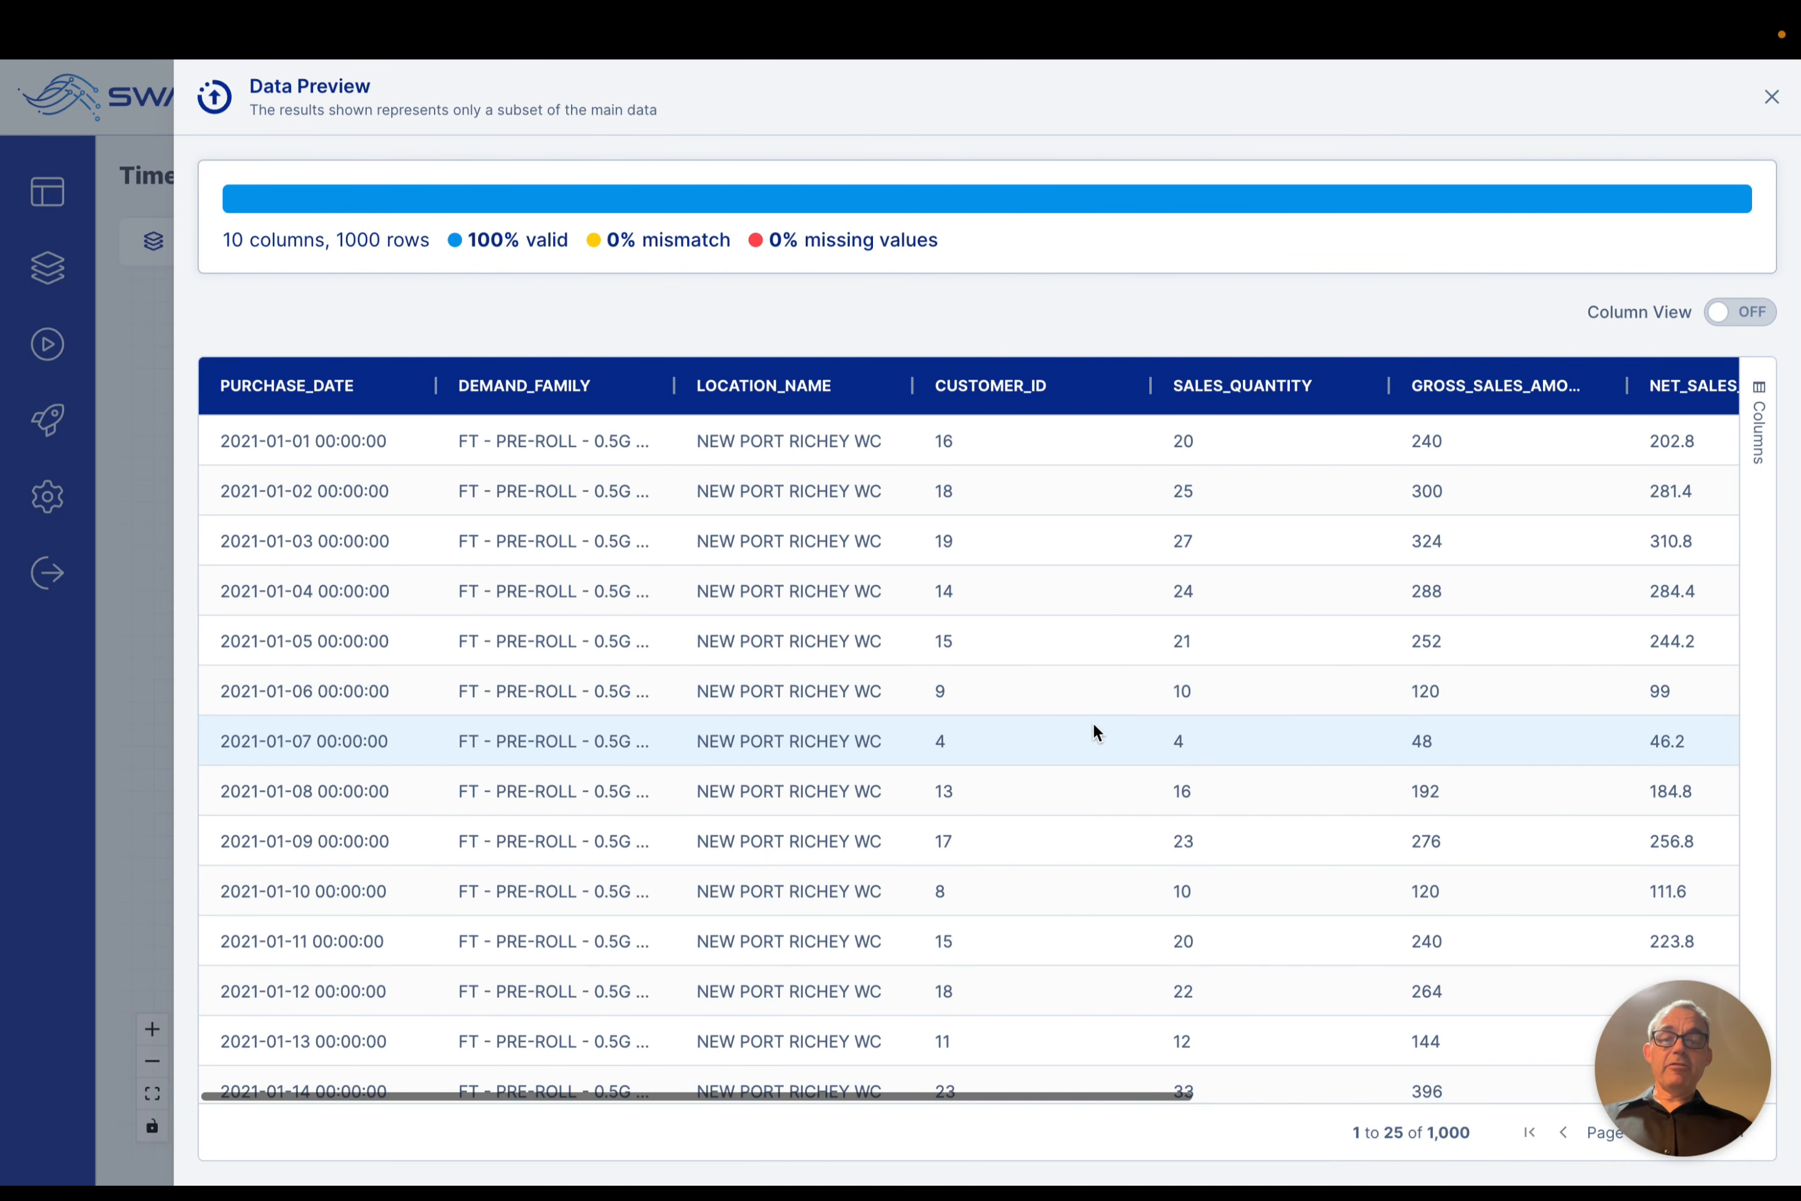
pyautogui.click(120, 432)
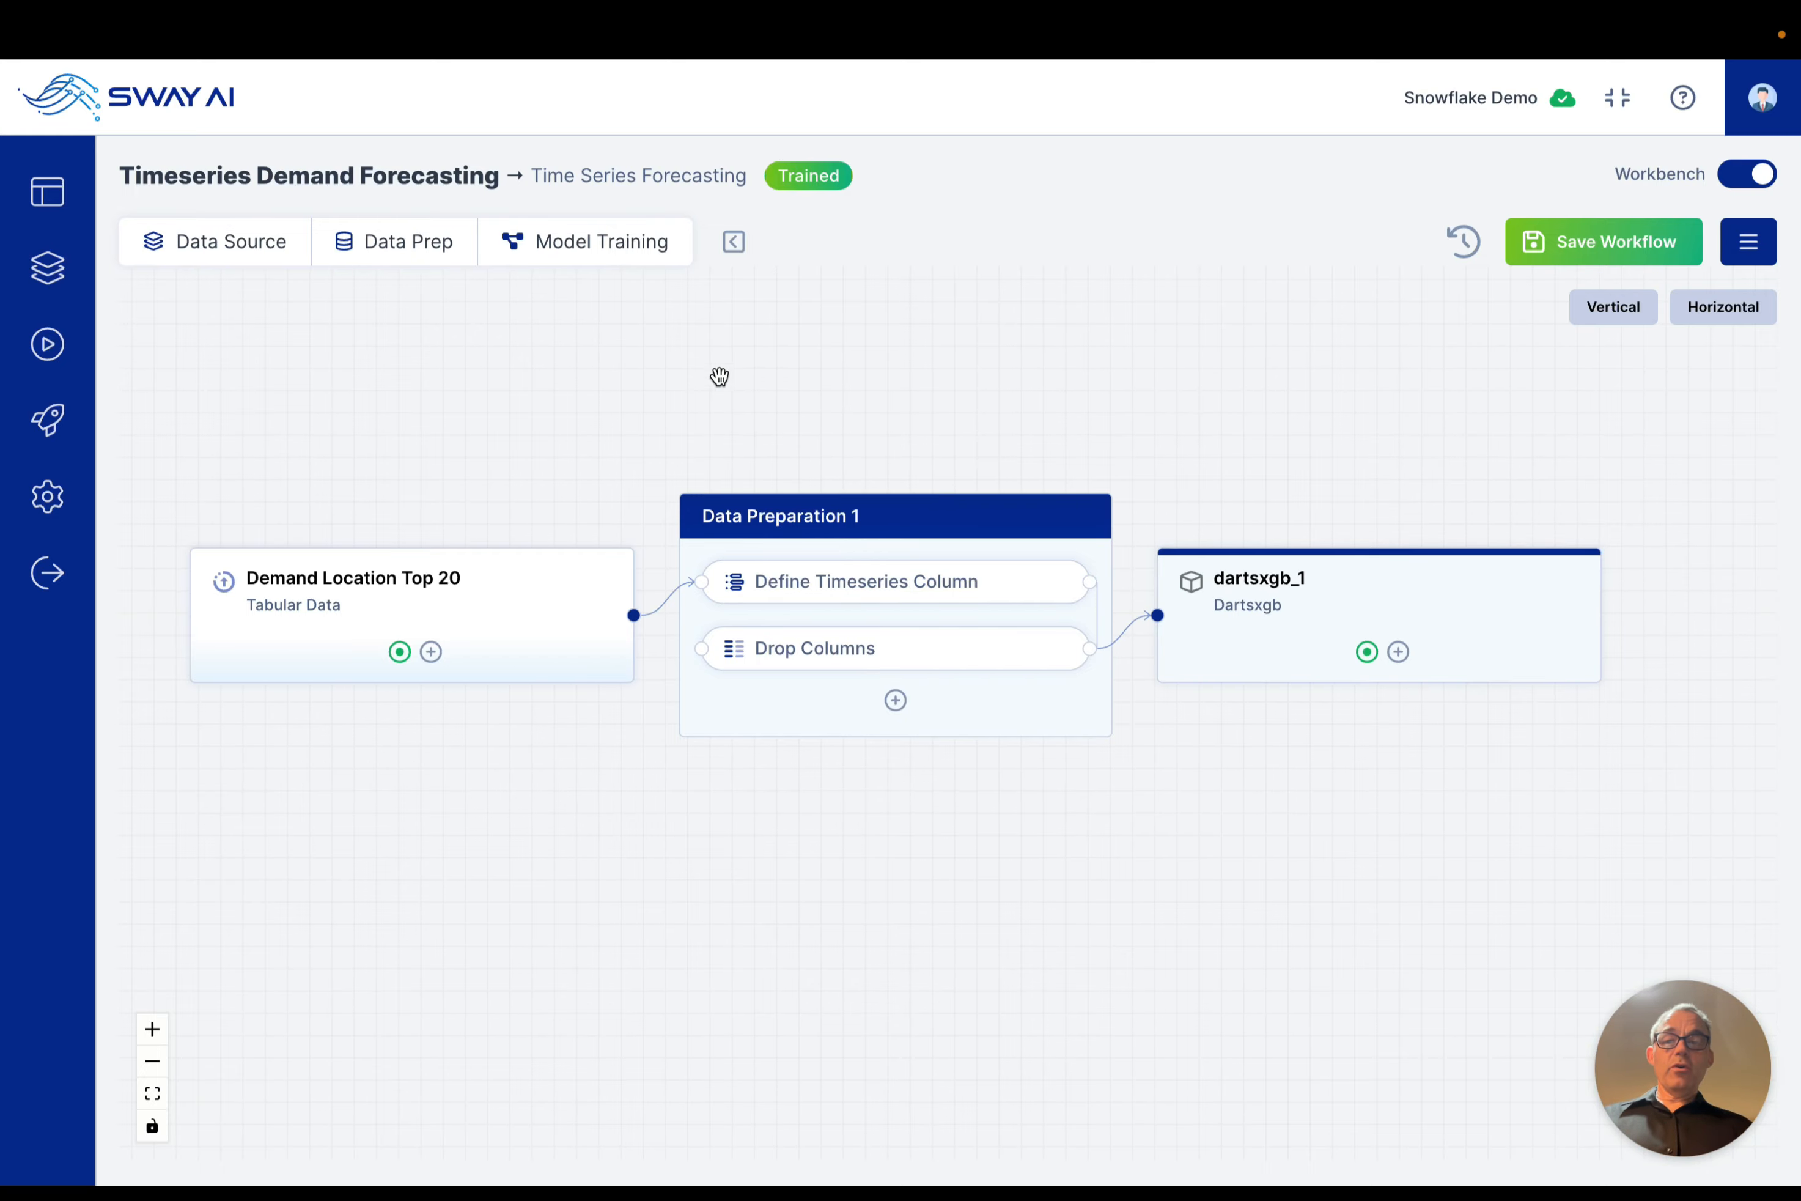
# Step: Review the available time series models and open the configuration of the dartsxgb_1 model
pyautogui.click(580, 256)
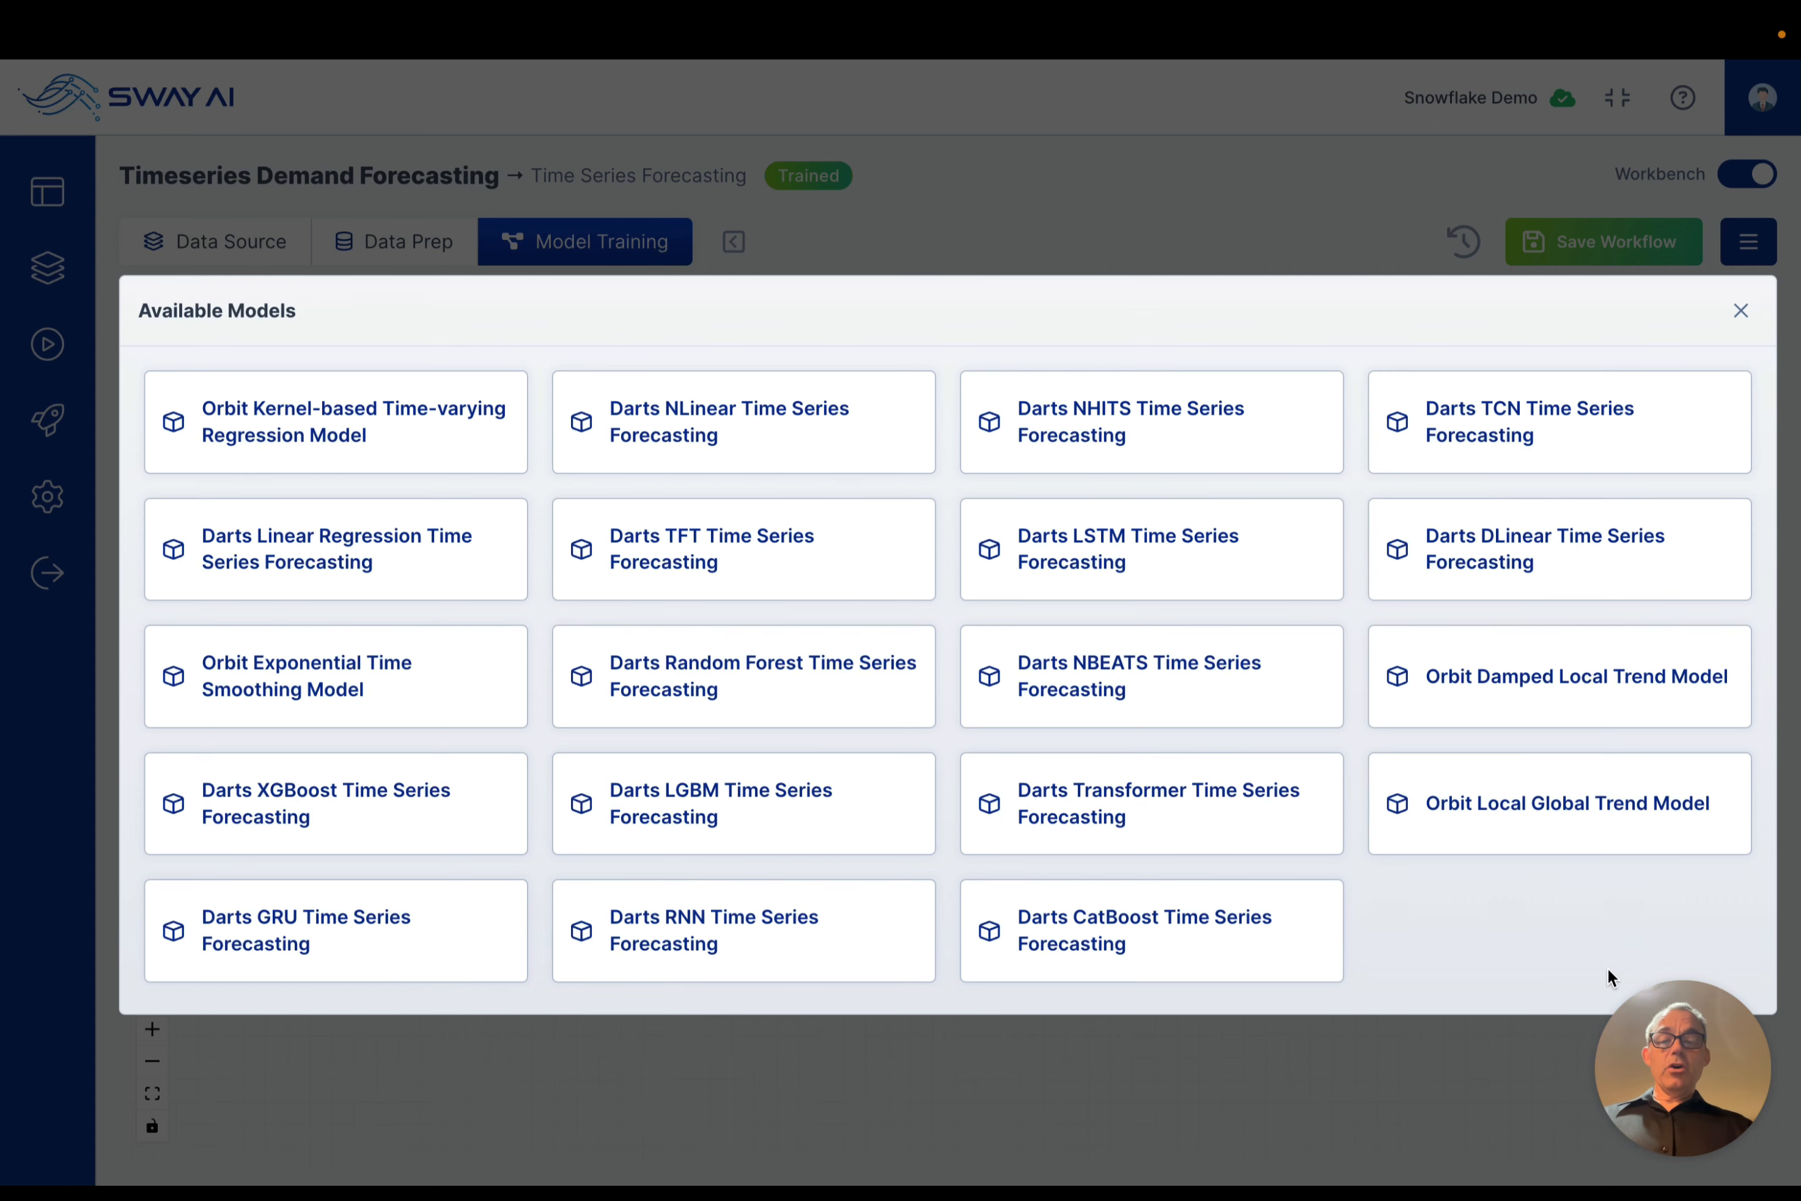
pyautogui.click(1741, 313)
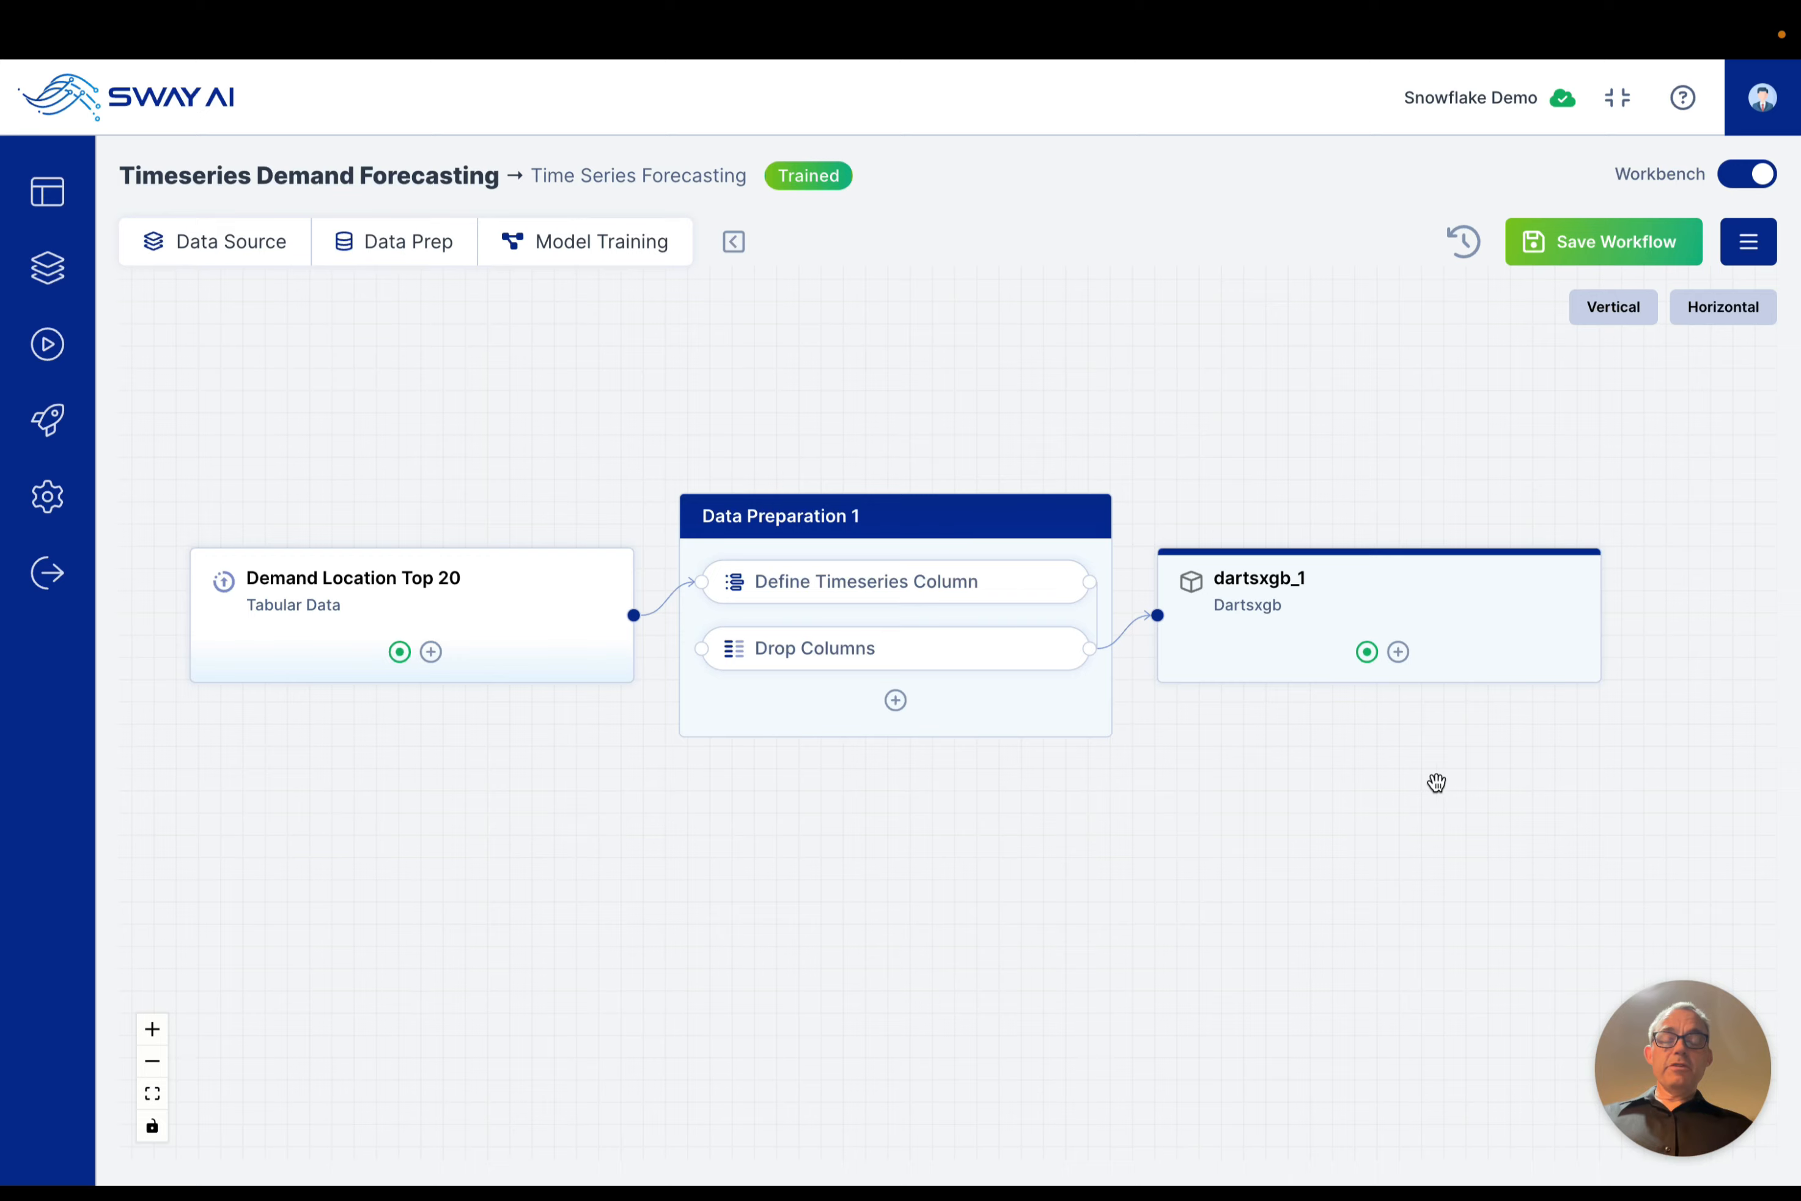
pyautogui.click(1234, 640)
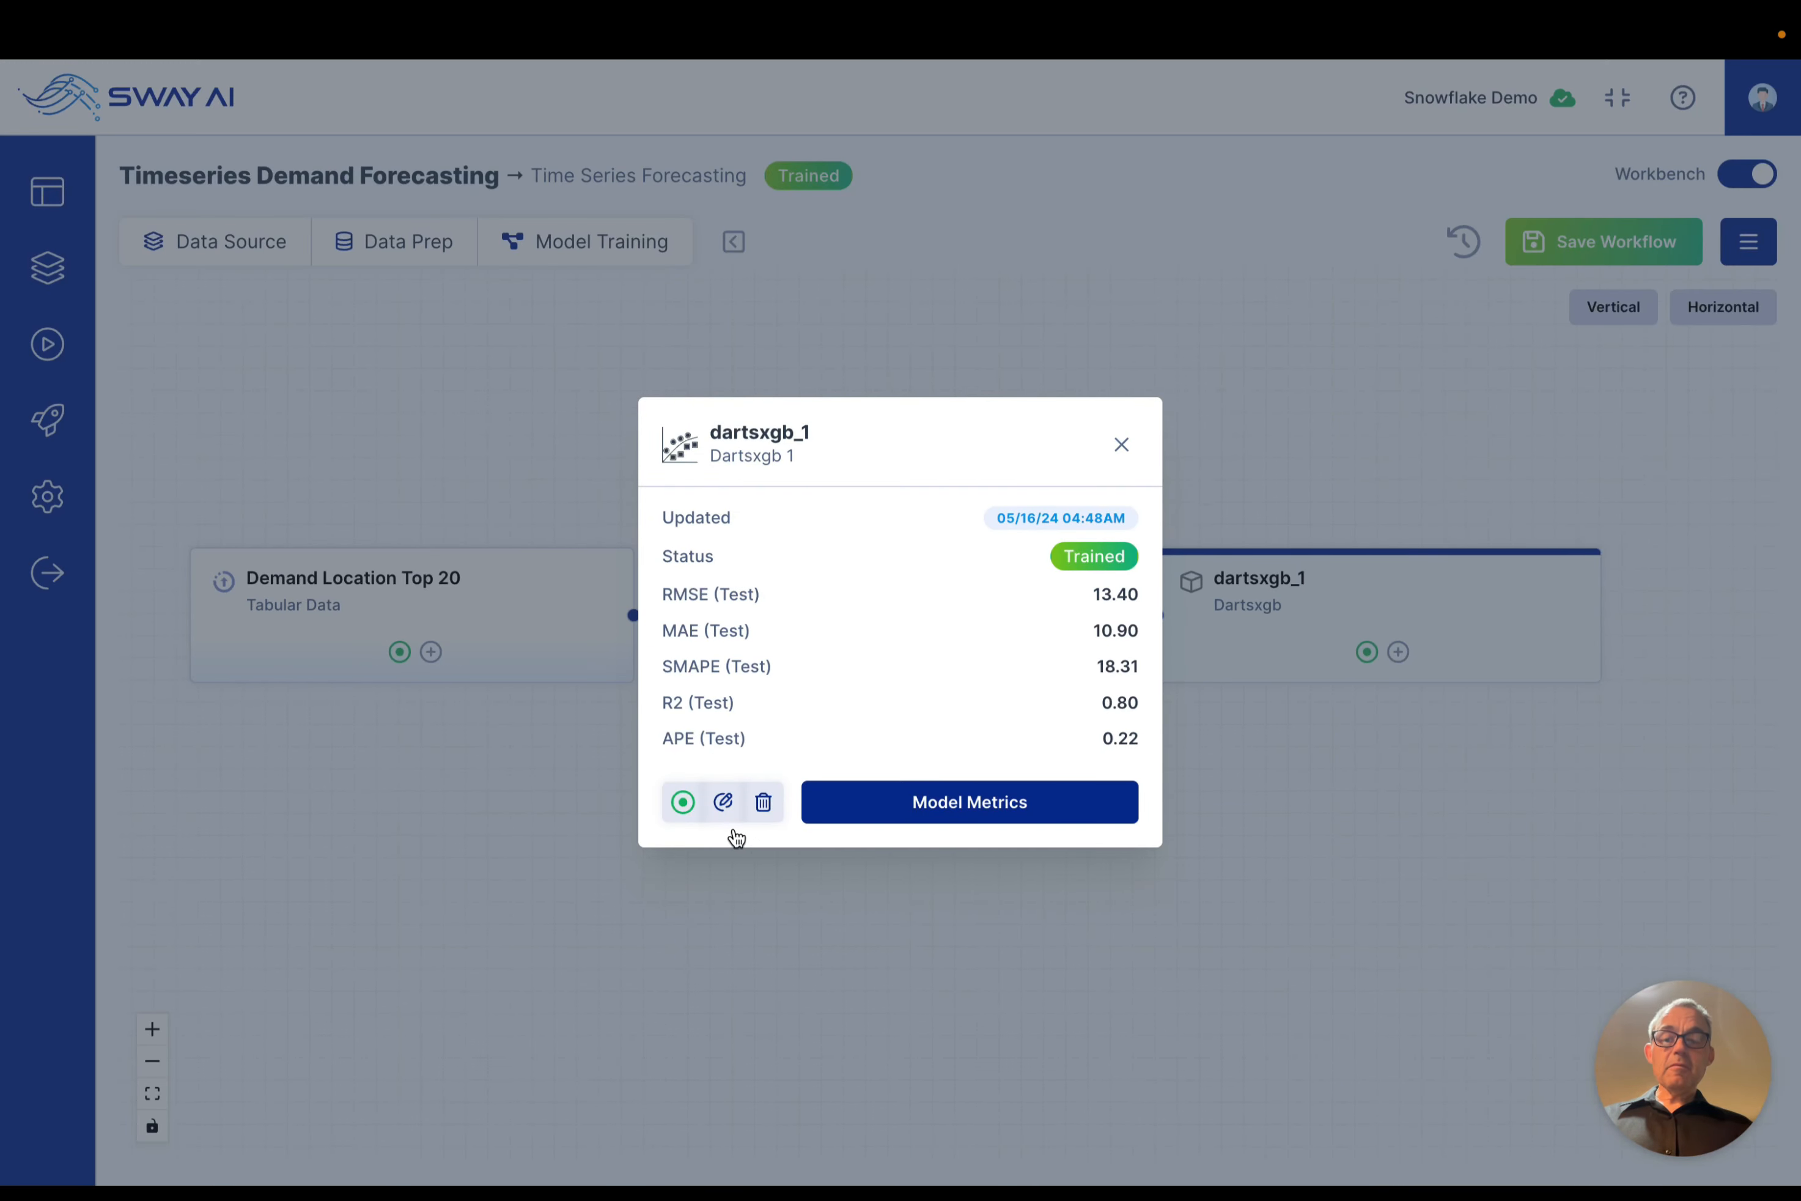
pyautogui.click(724, 801)
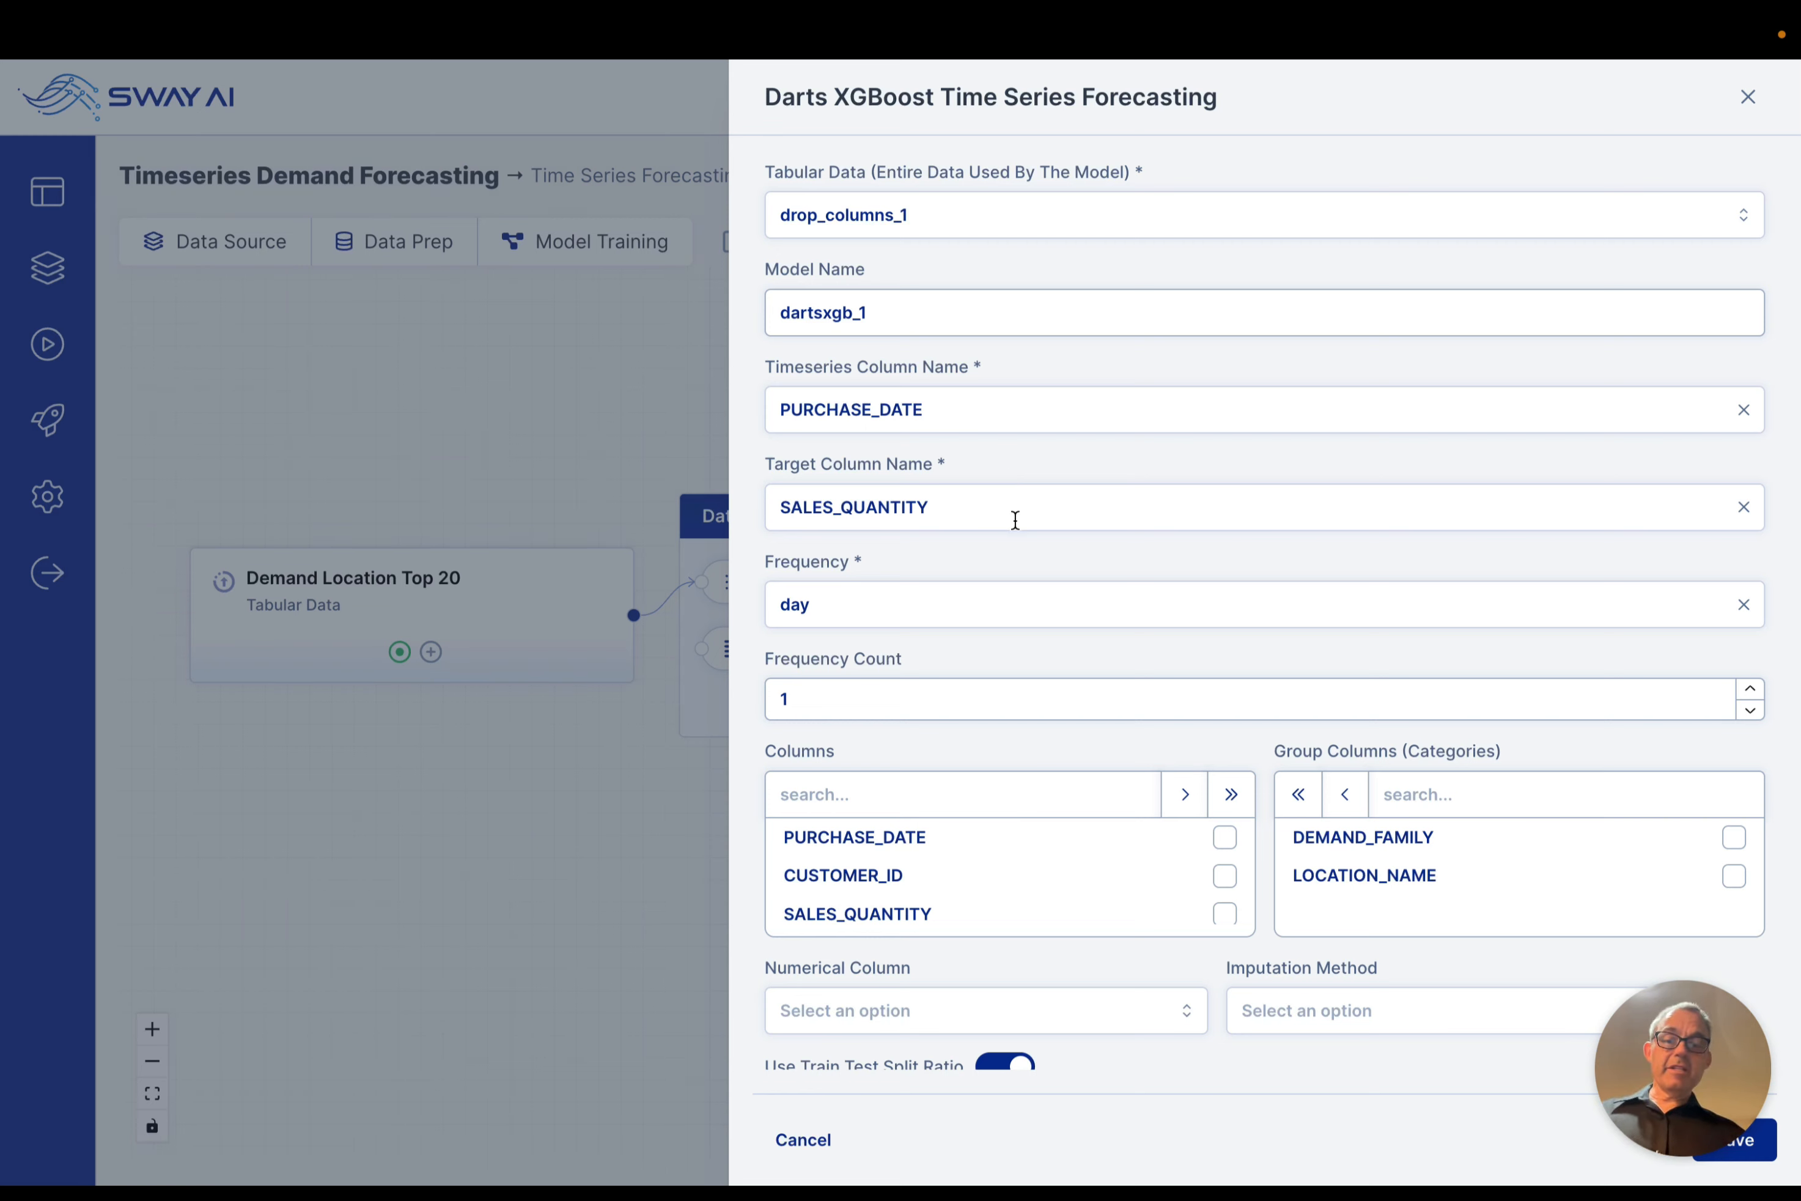
# Step: Examine the model's timeseries and target columns, frequency, group columns and train/test split settings, and close the configuration without saving
pyautogui.scroll(-5, 1085, 590)
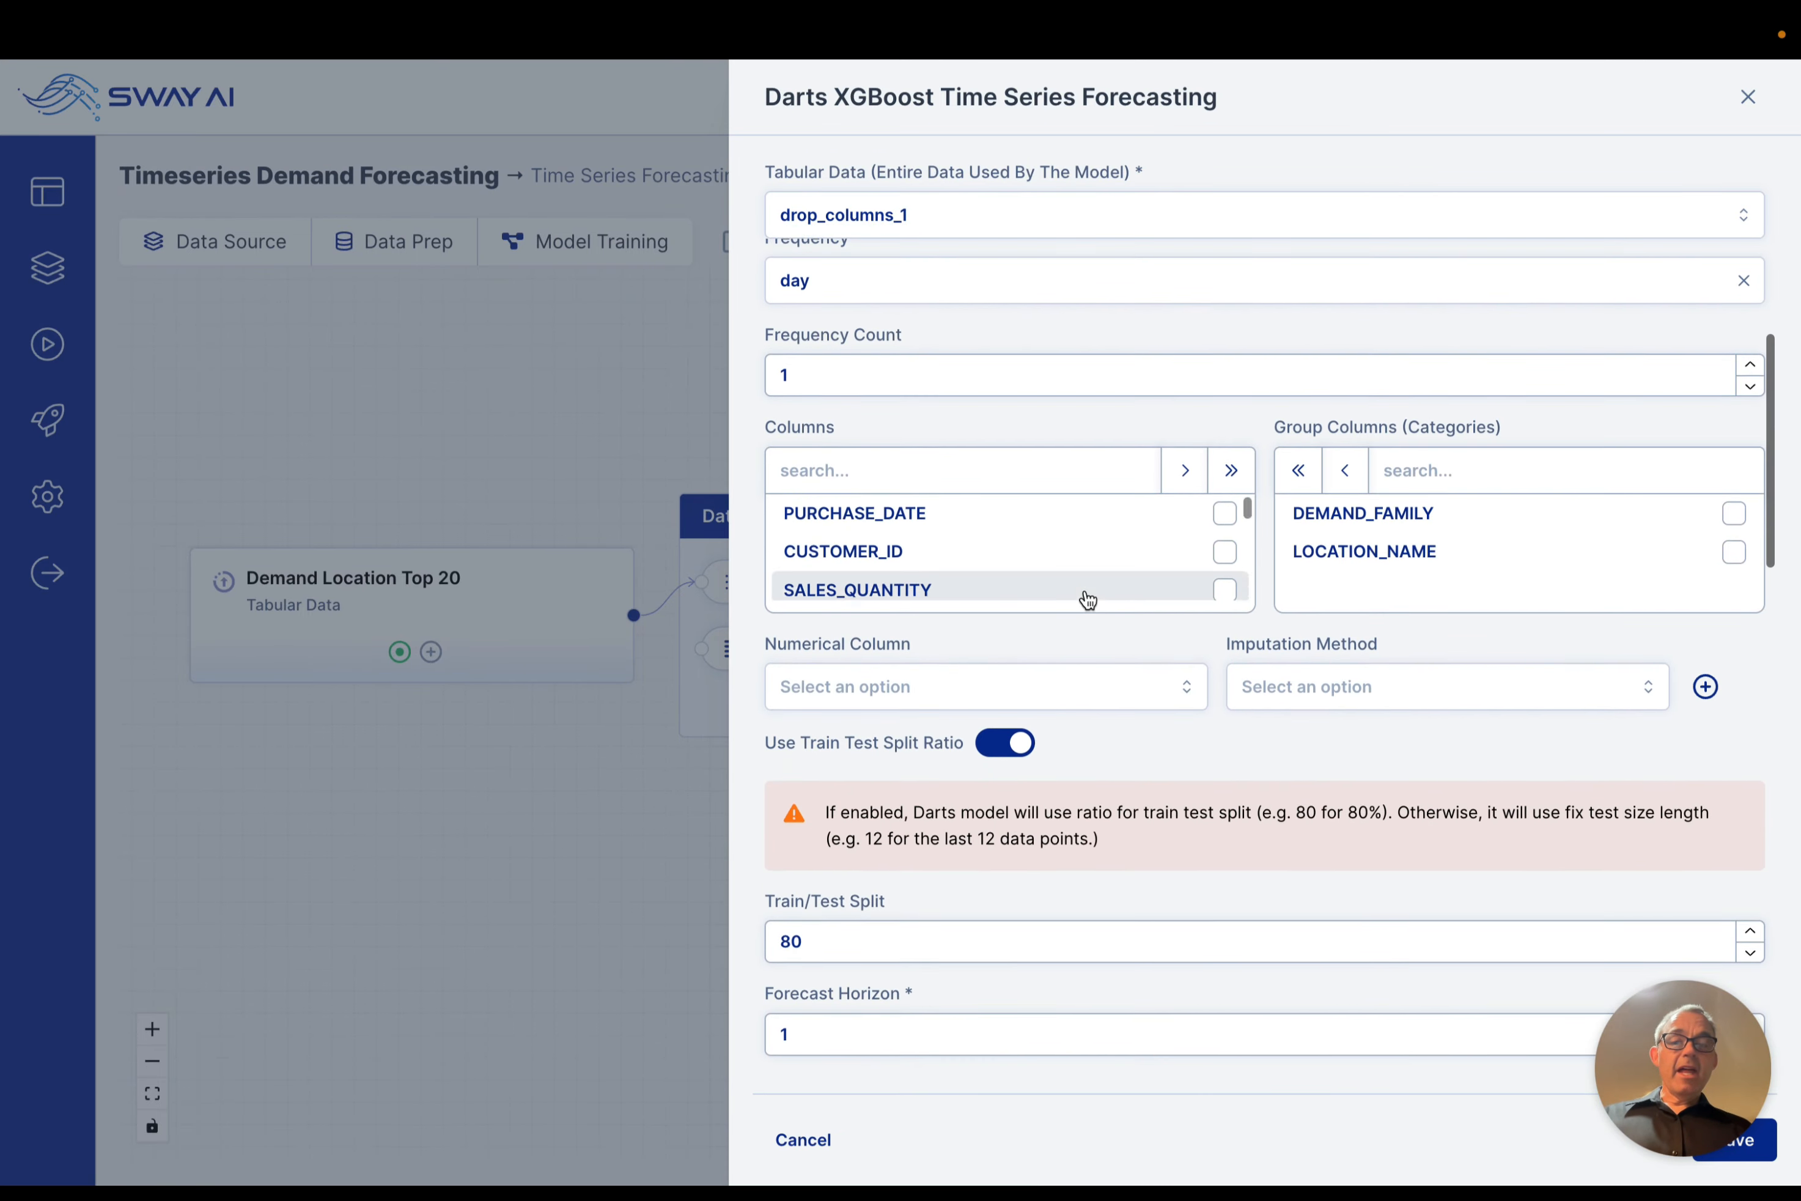
pyautogui.scroll(3, 1088, 601)
pyautogui.scroll(1, 1088, 600)
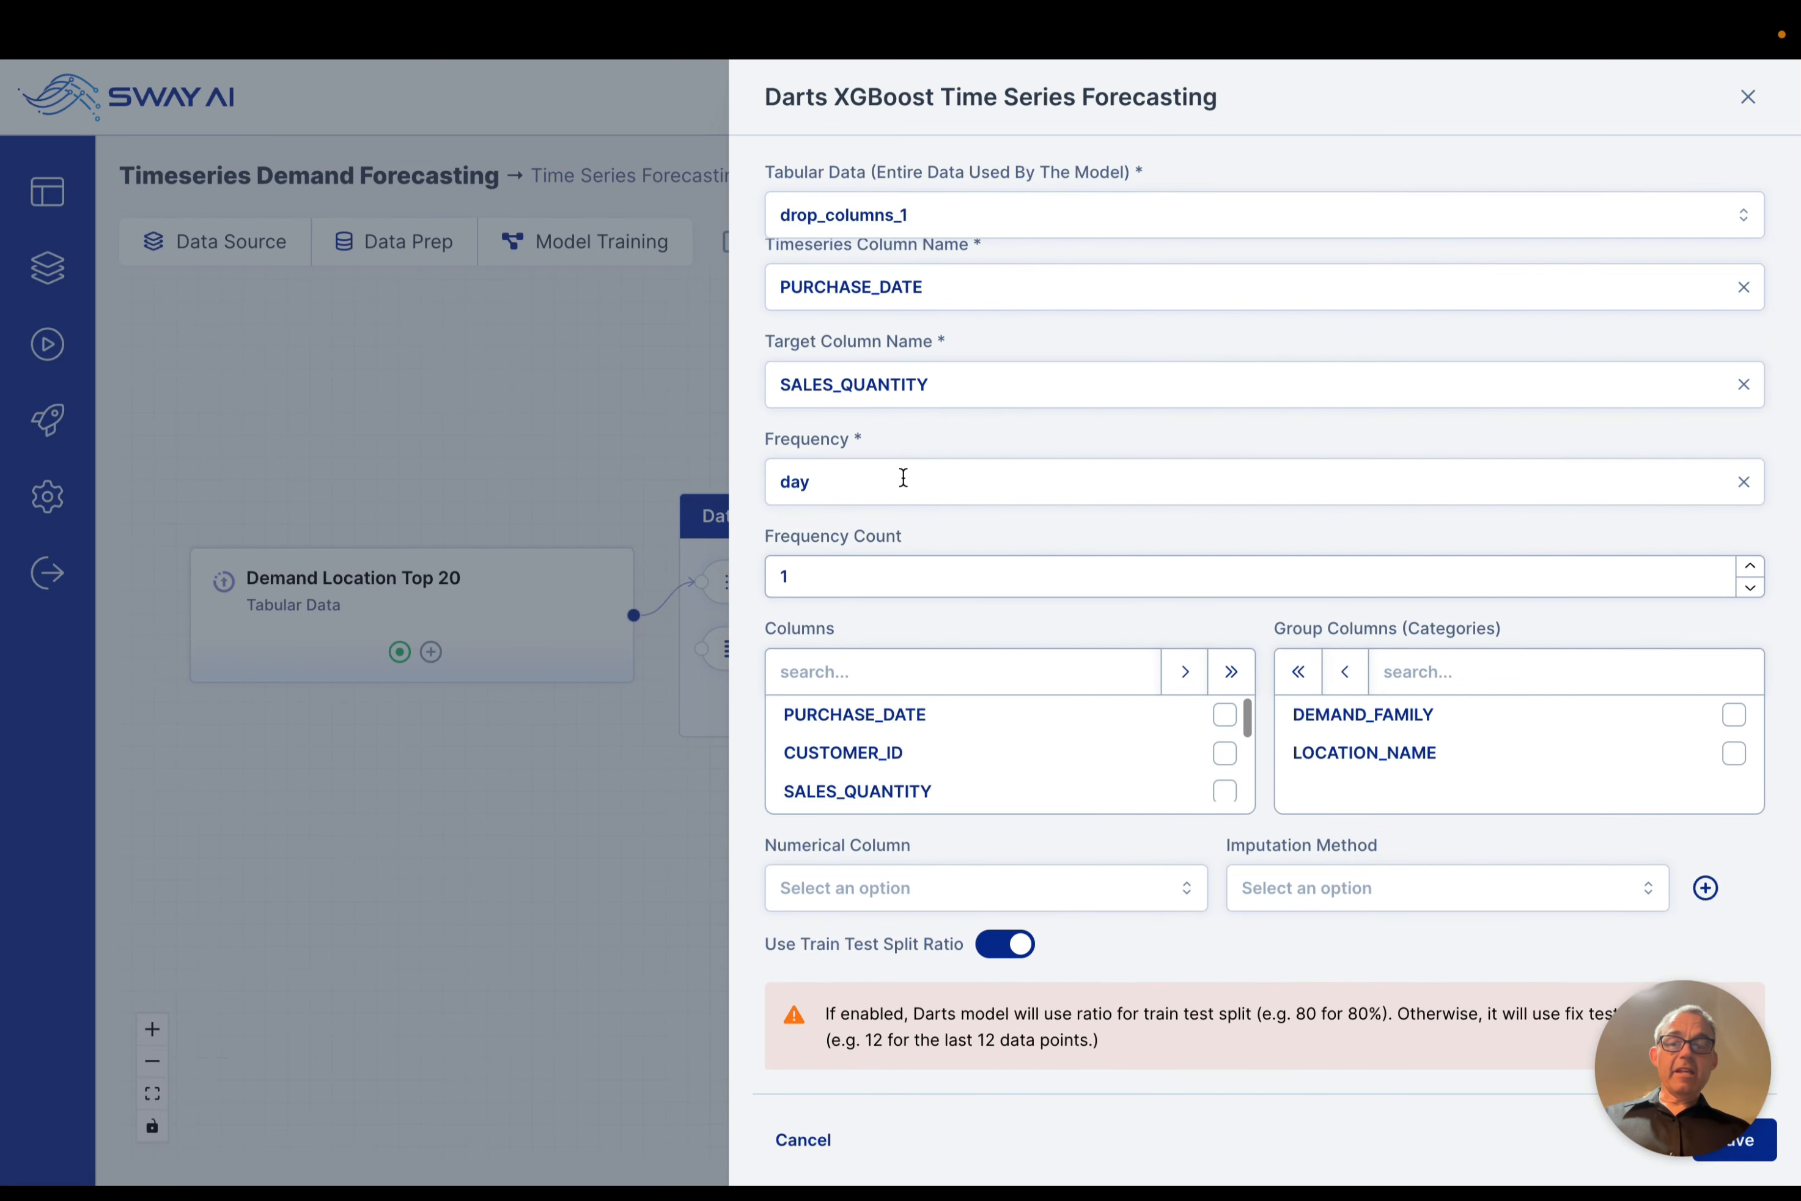
pyautogui.scroll(-3, 1355, 728)
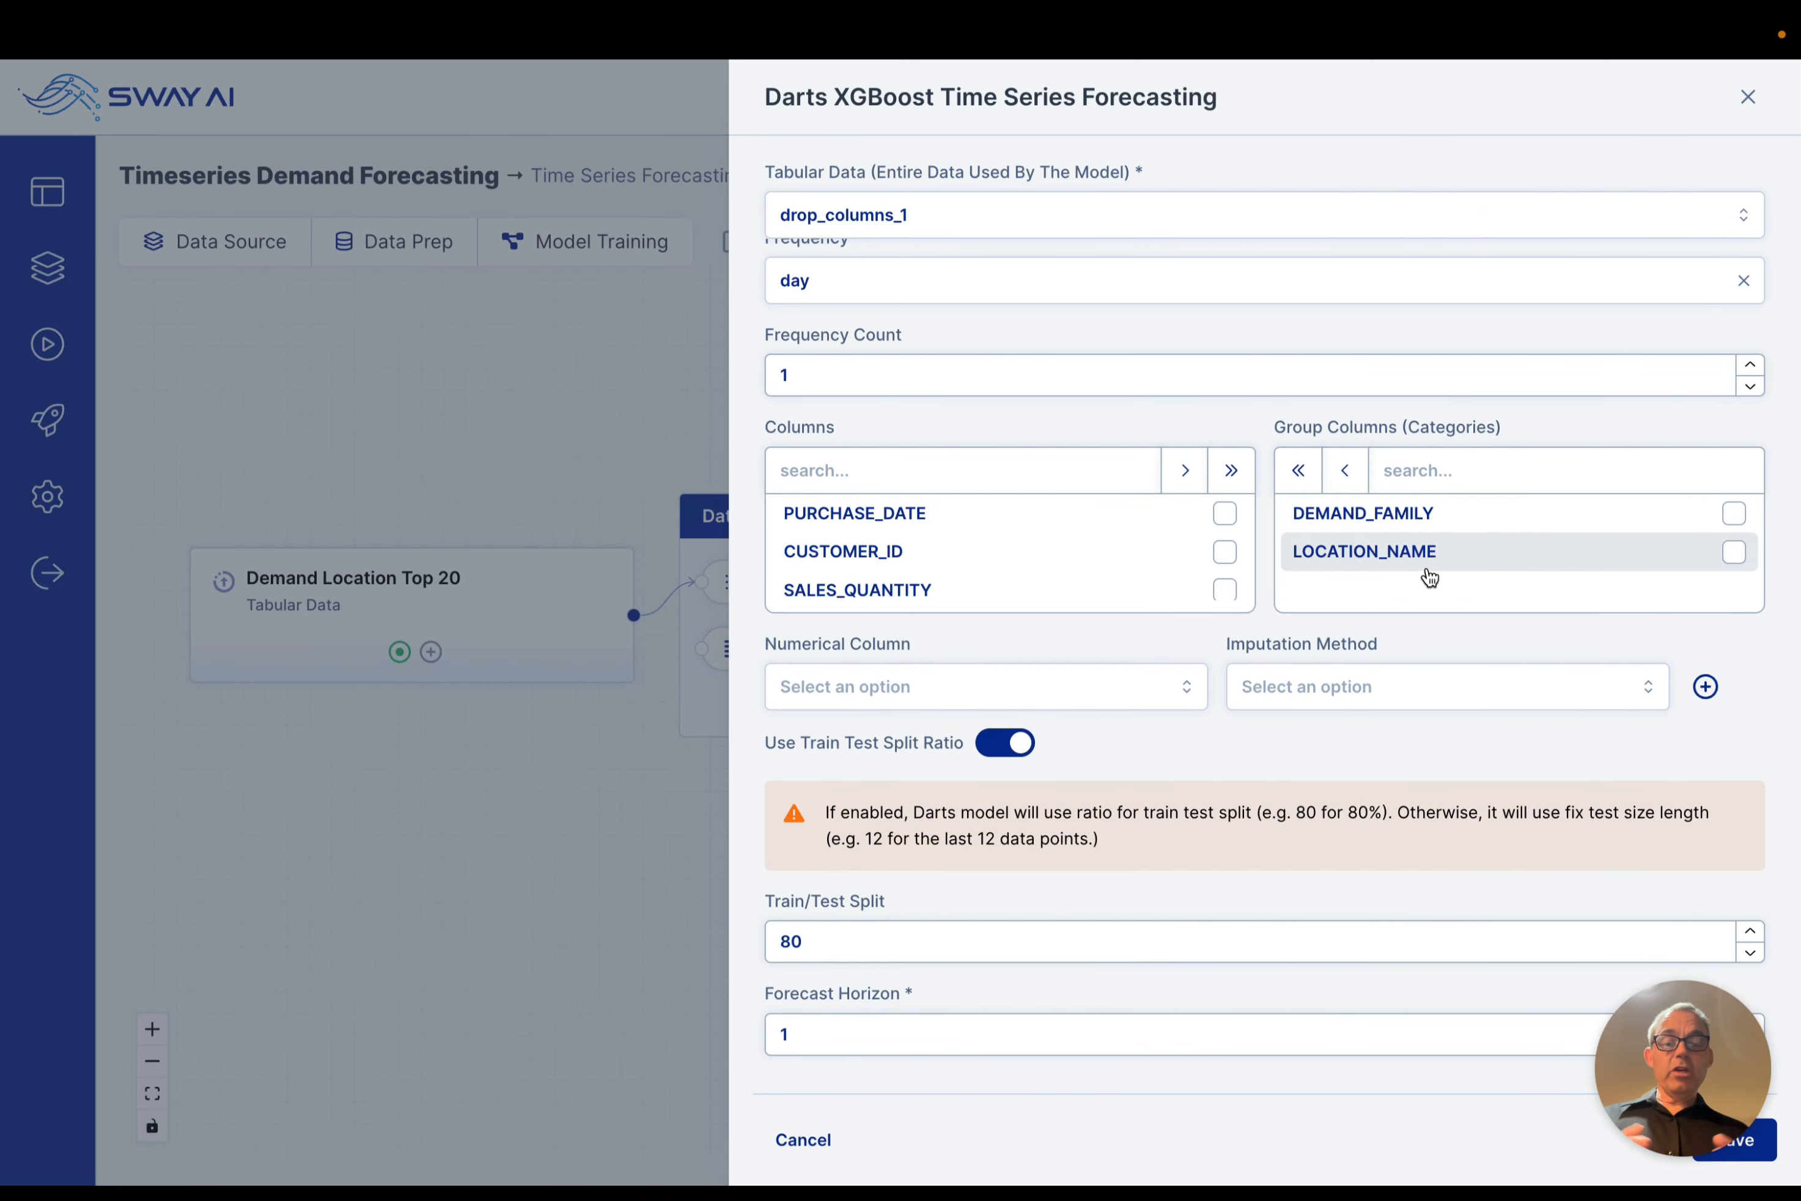
pyautogui.scroll(3, 1430, 577)
pyautogui.scroll(-2, 1430, 577)
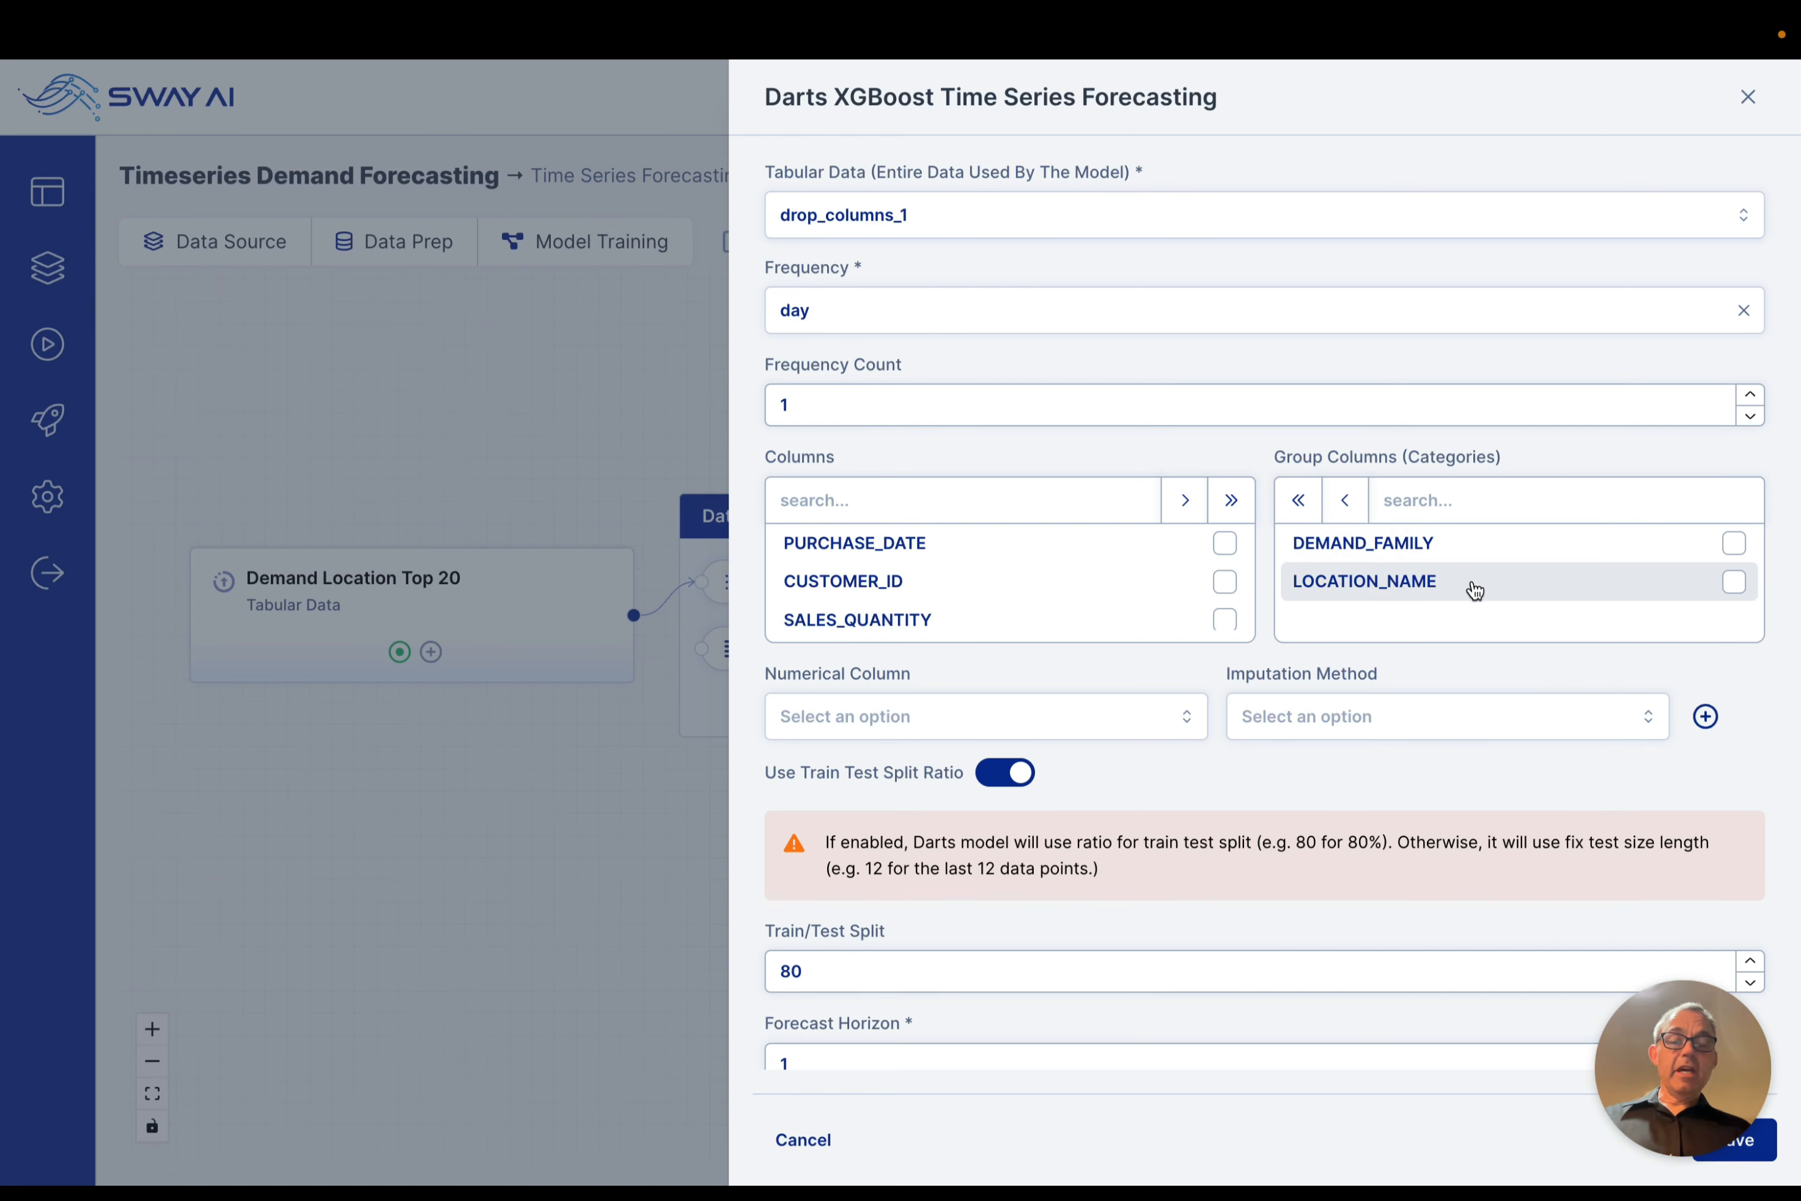
pyautogui.scroll(5, 1475, 591)
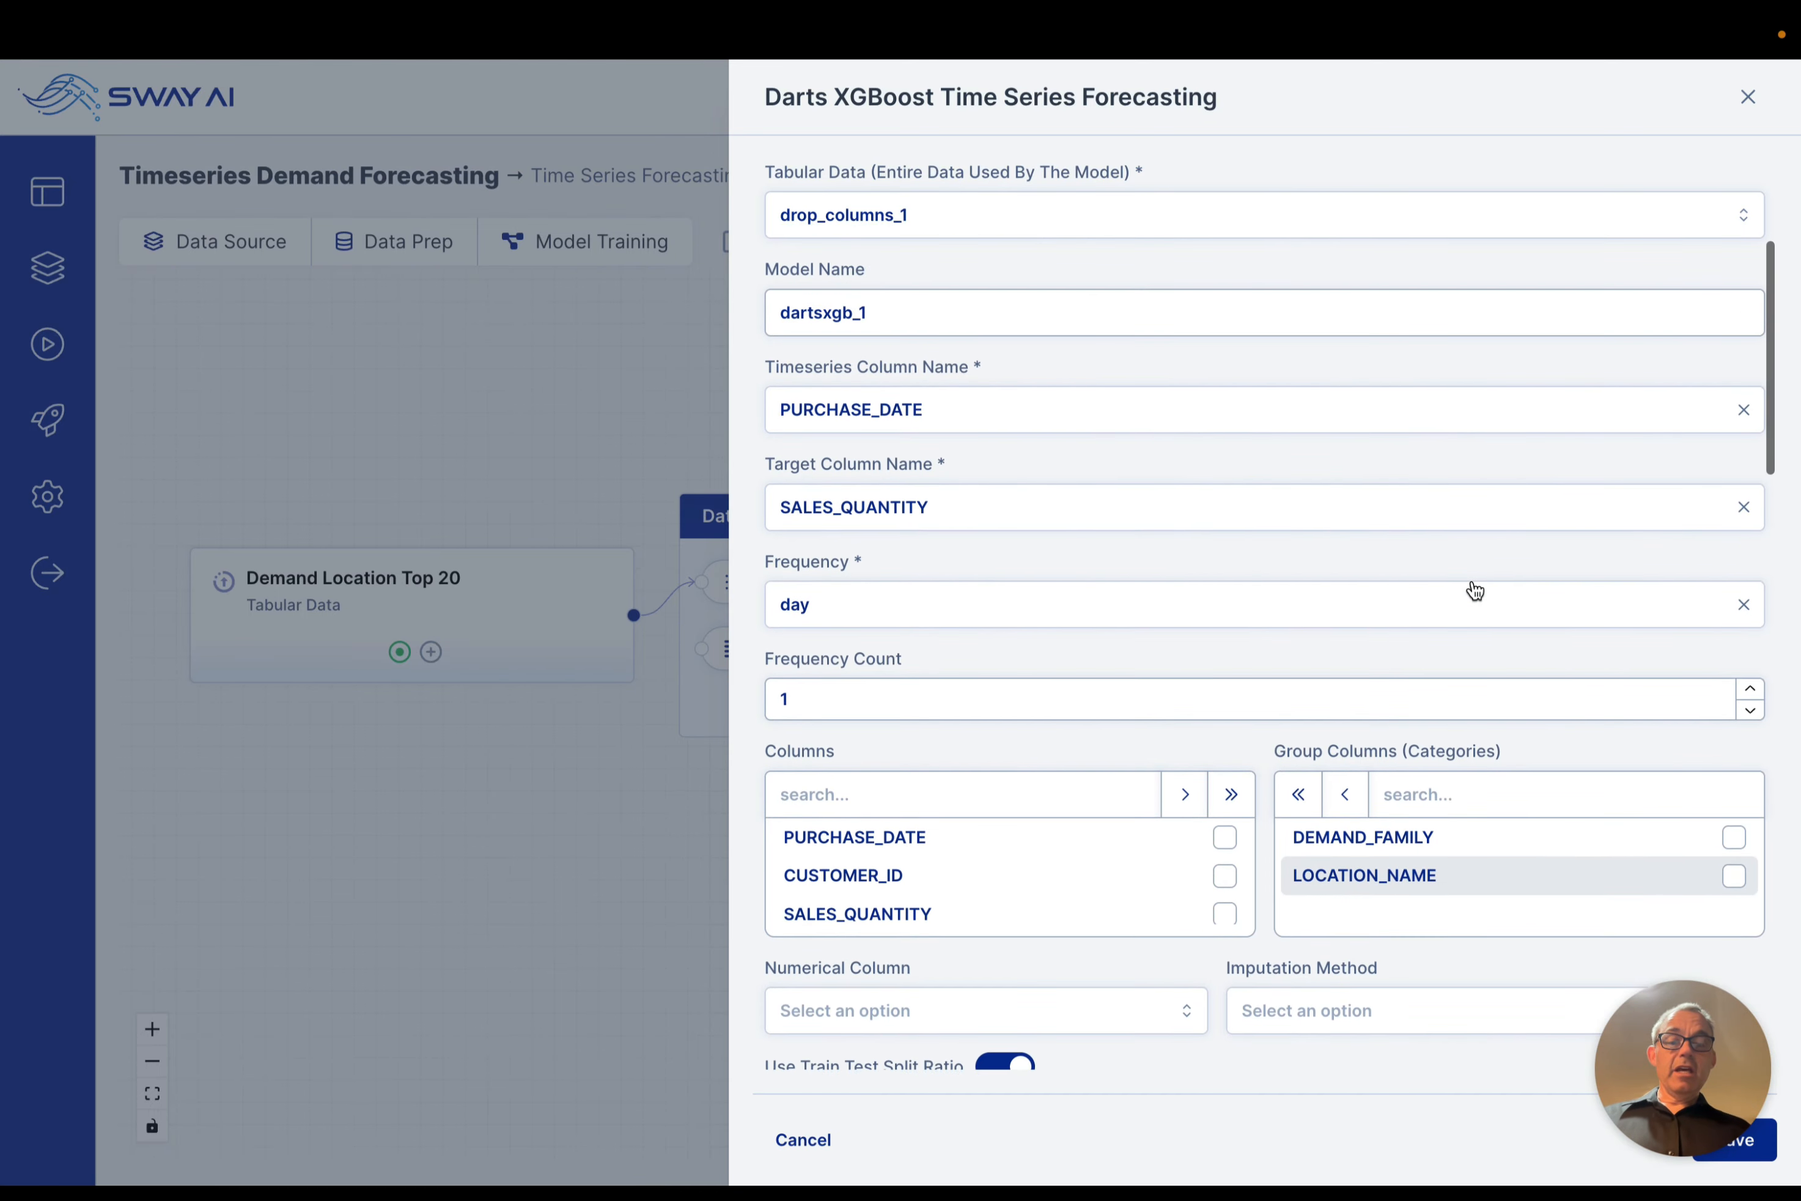
pyautogui.scroll(-5, 1473, 581)
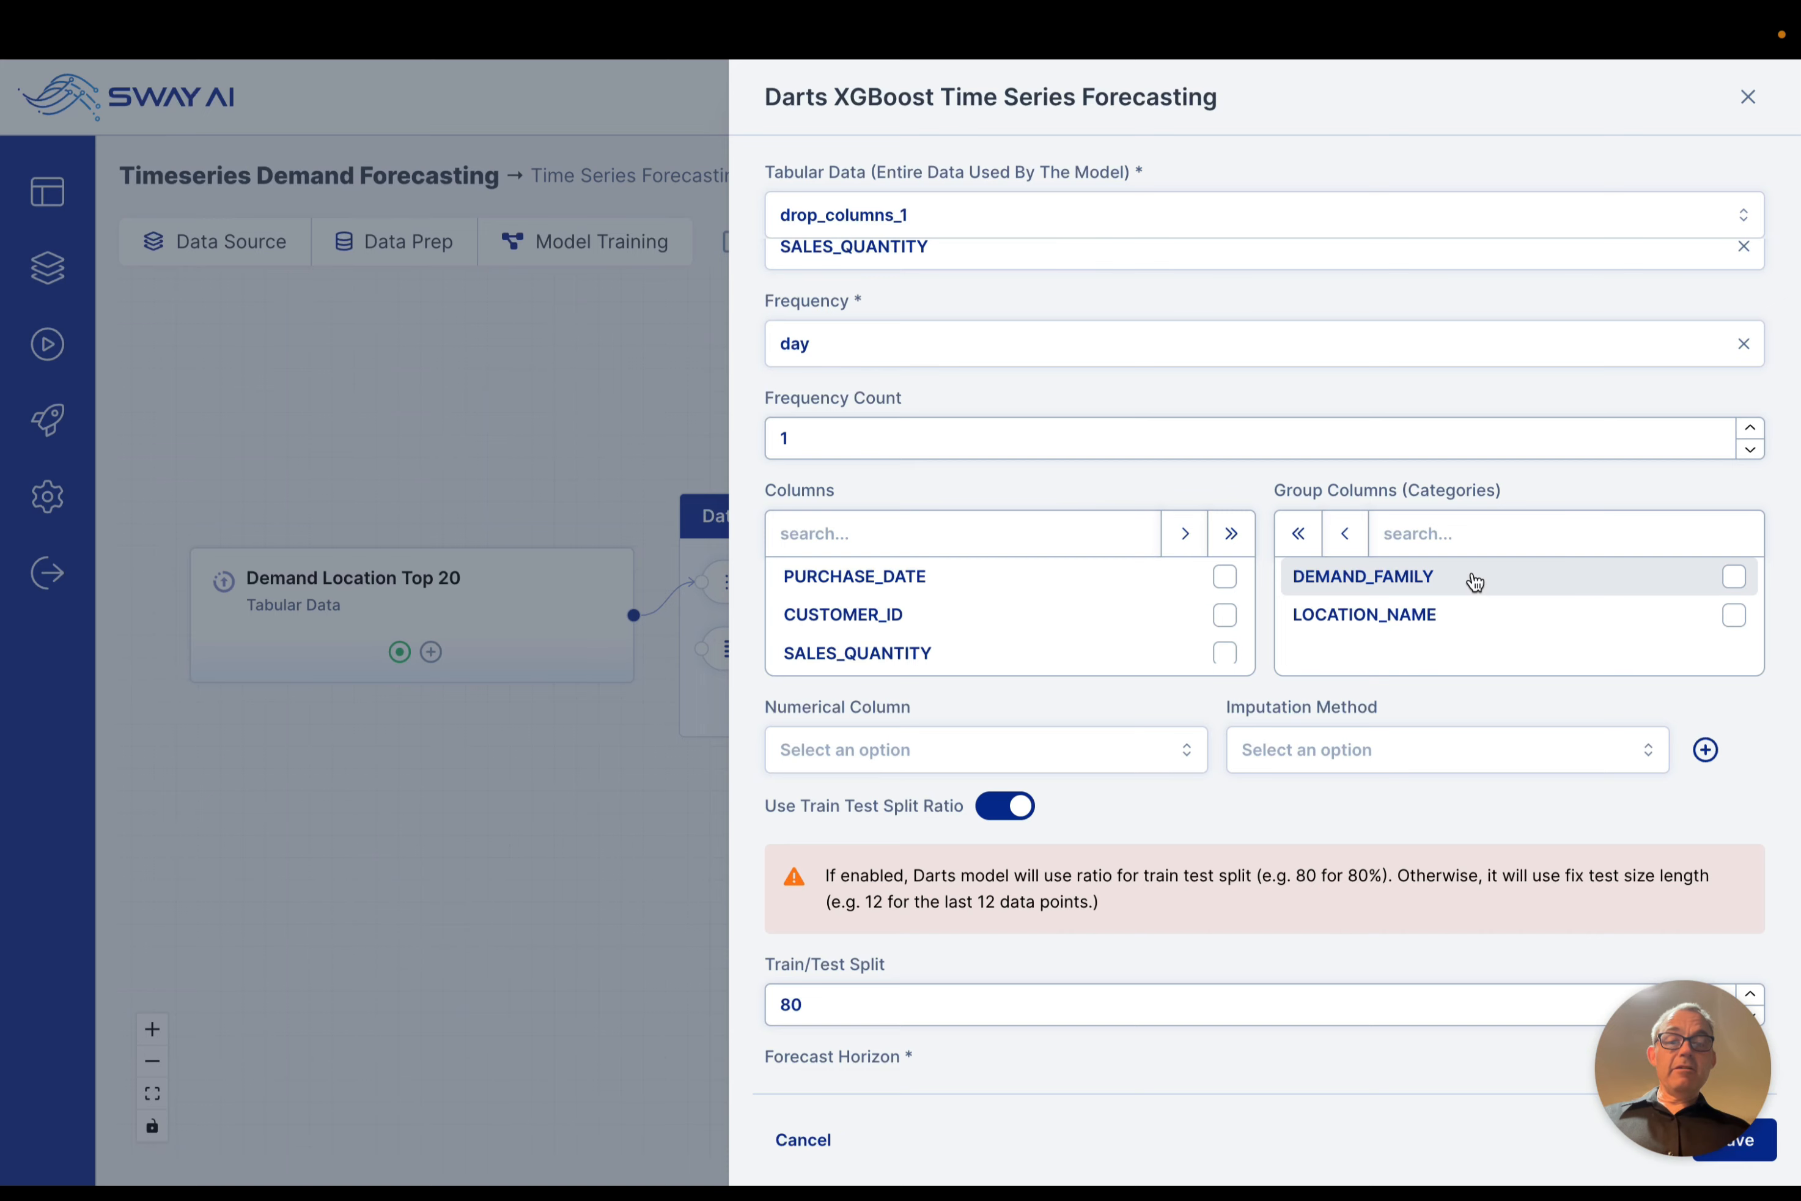
pyautogui.scroll(4, 1476, 627)
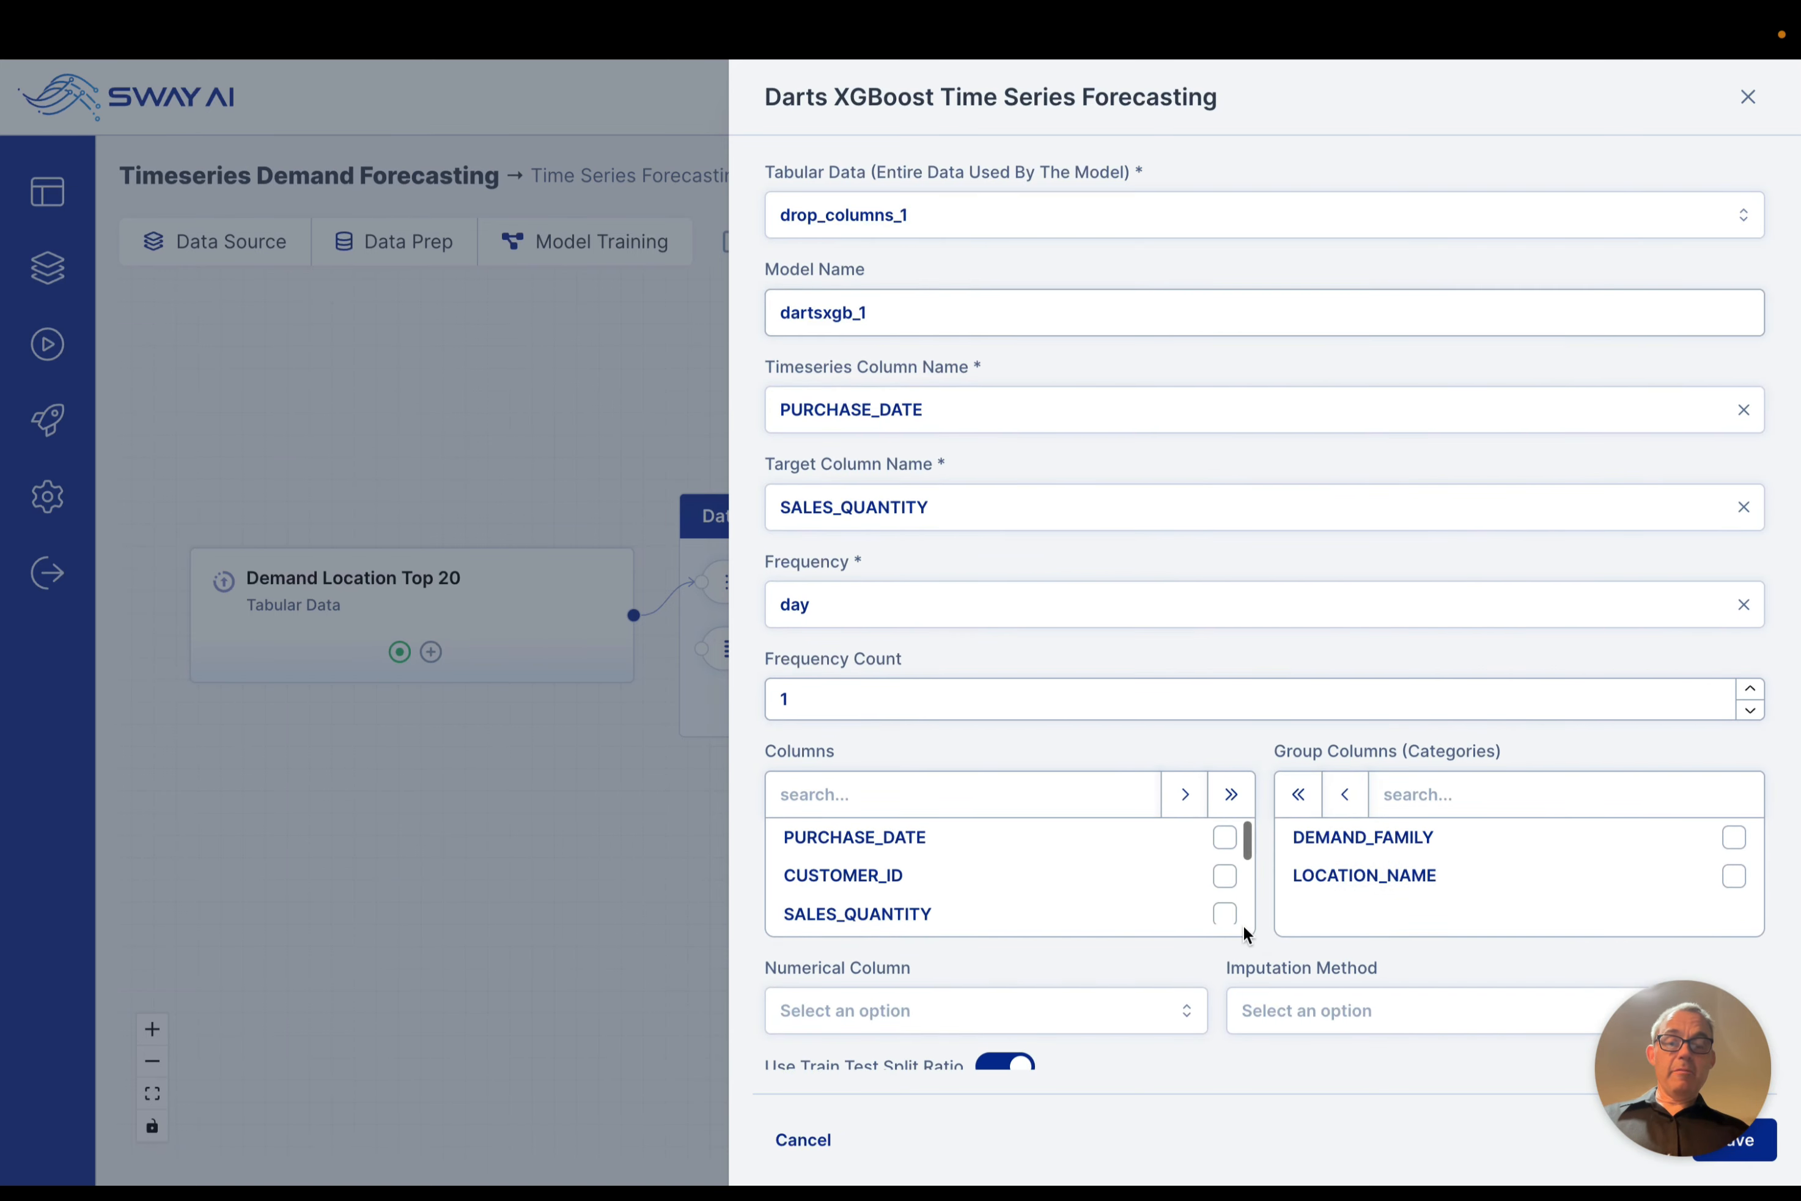
pyautogui.click(625, 885)
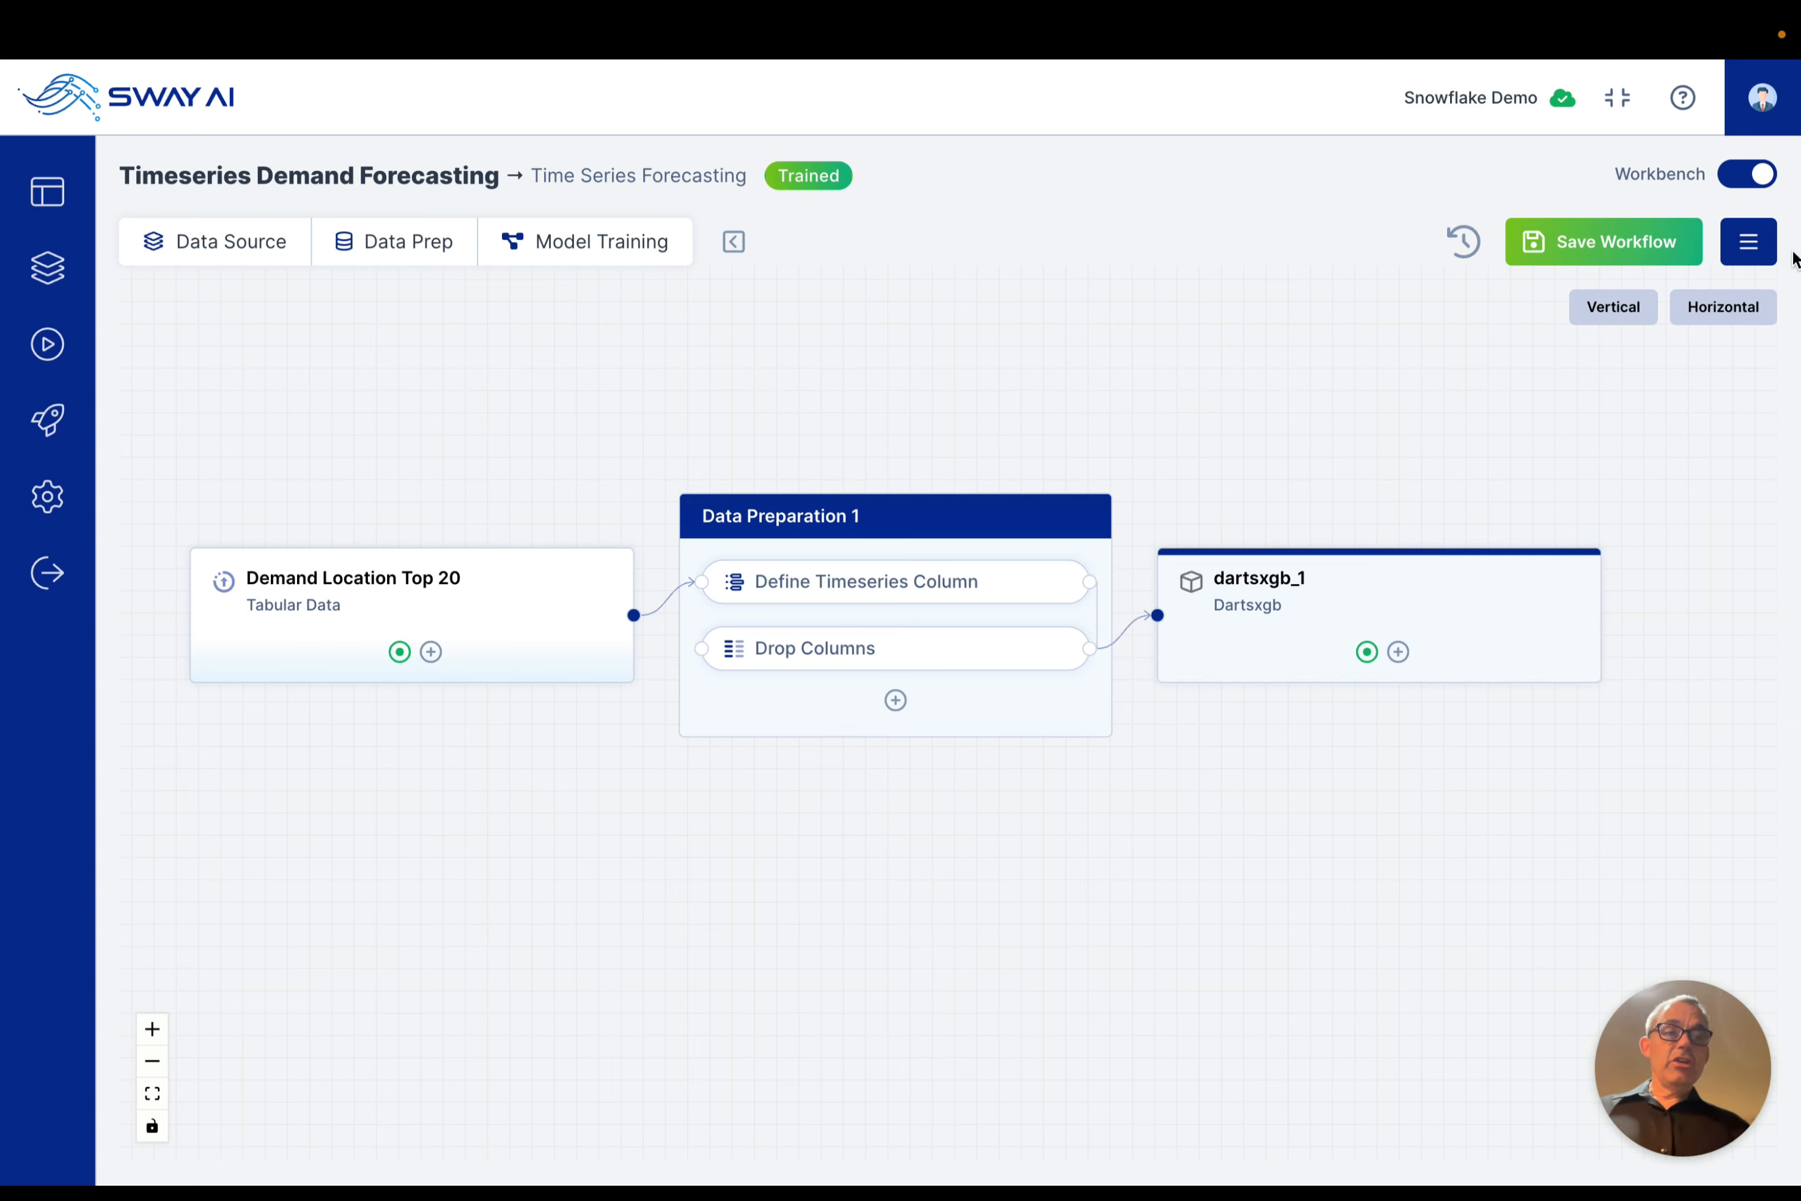
pyautogui.click(1752, 241)
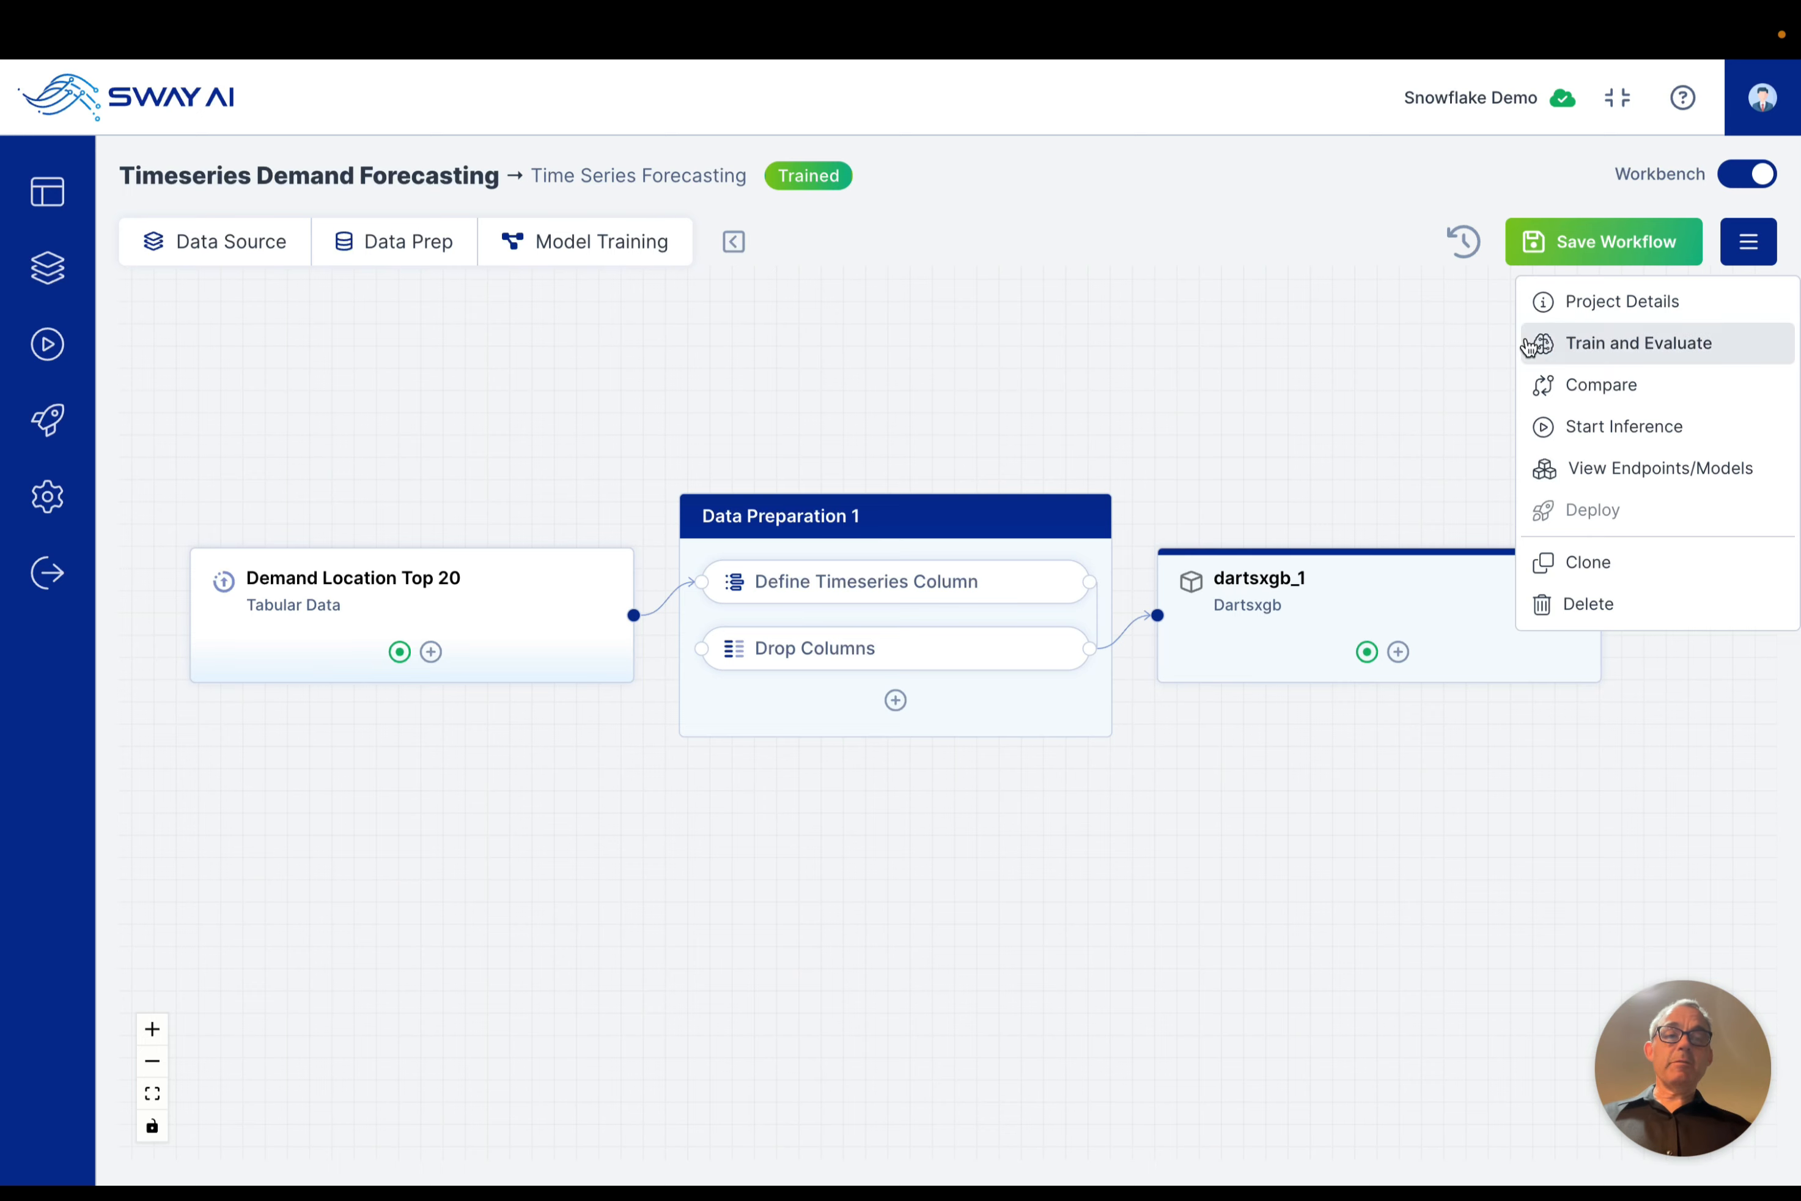
pyautogui.click(1749, 241)
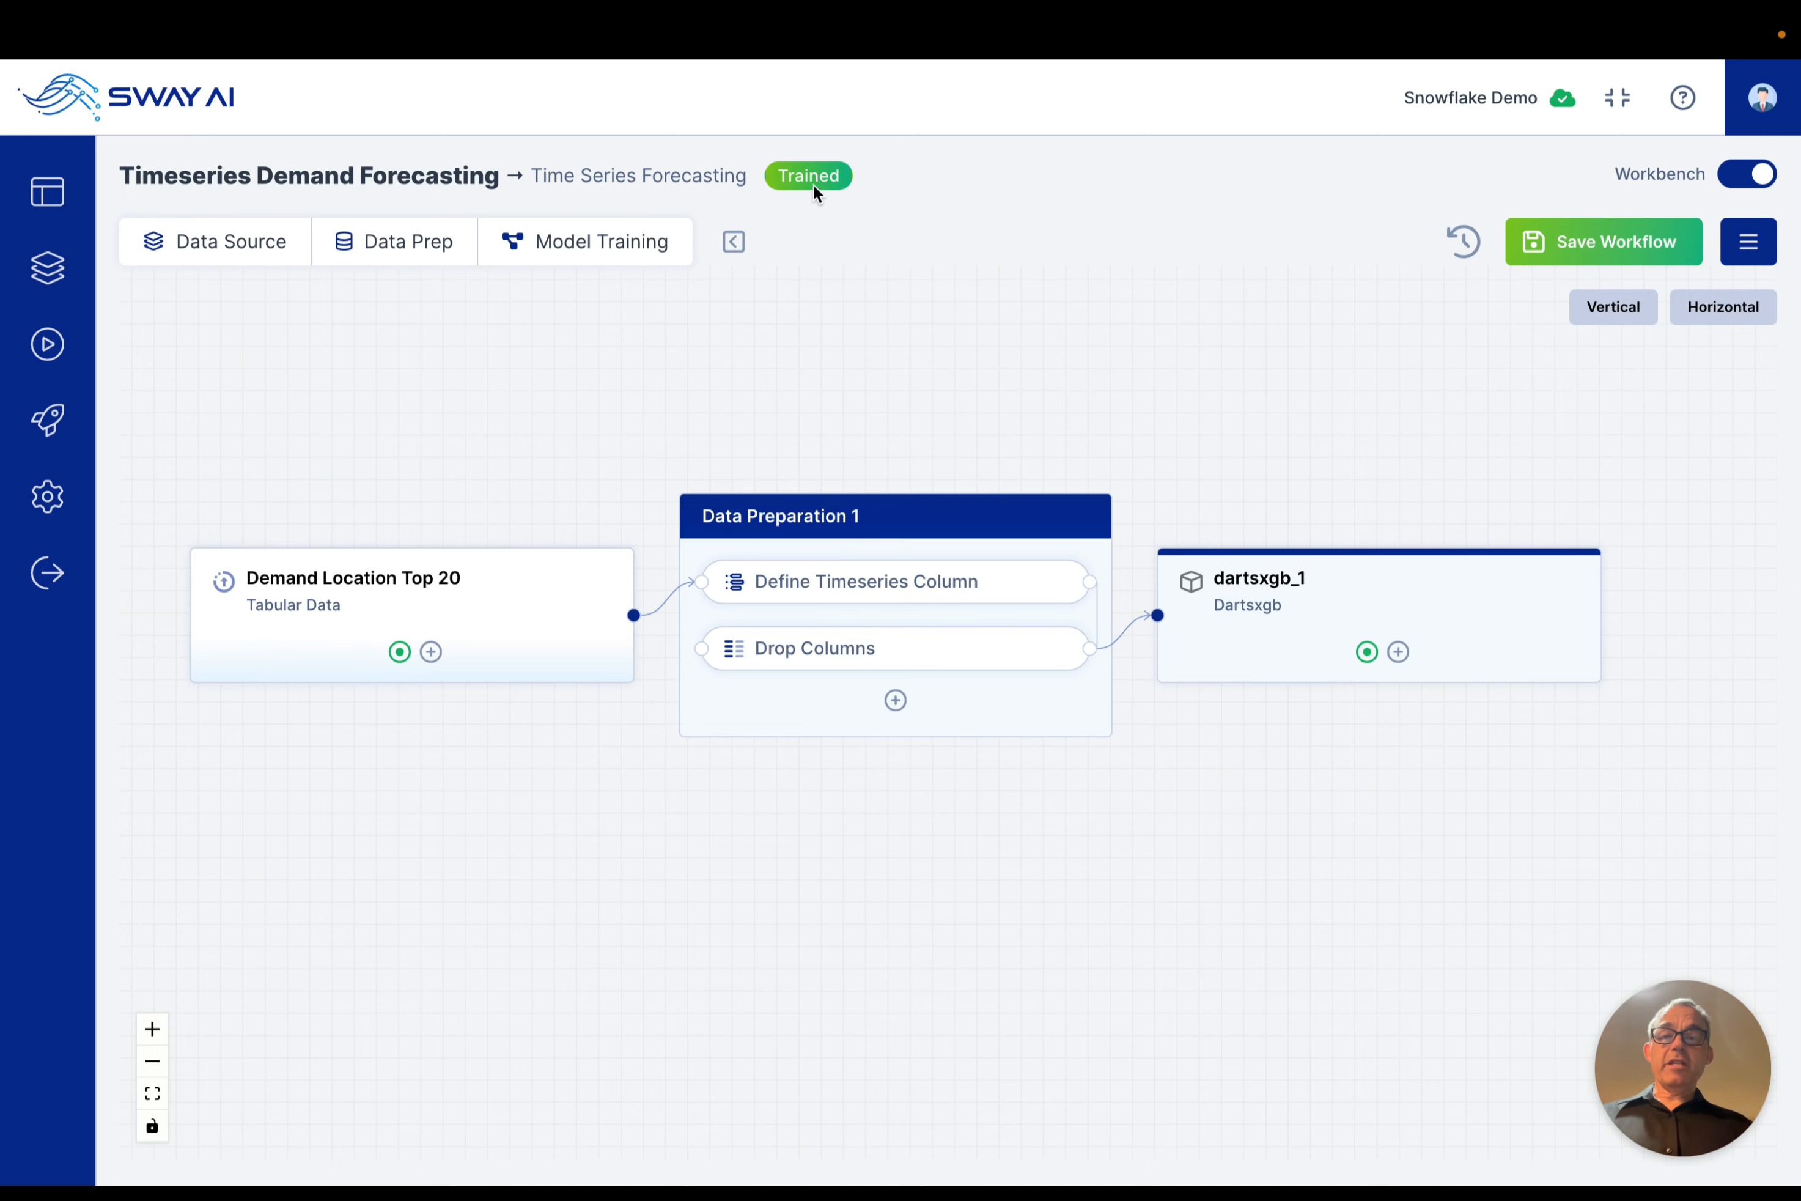
# Step: Examine the dartsxgb_1 model's performance metrics, actual versus predicted chart and feature importance, and close the model metrics
pyautogui.click(1236, 650)
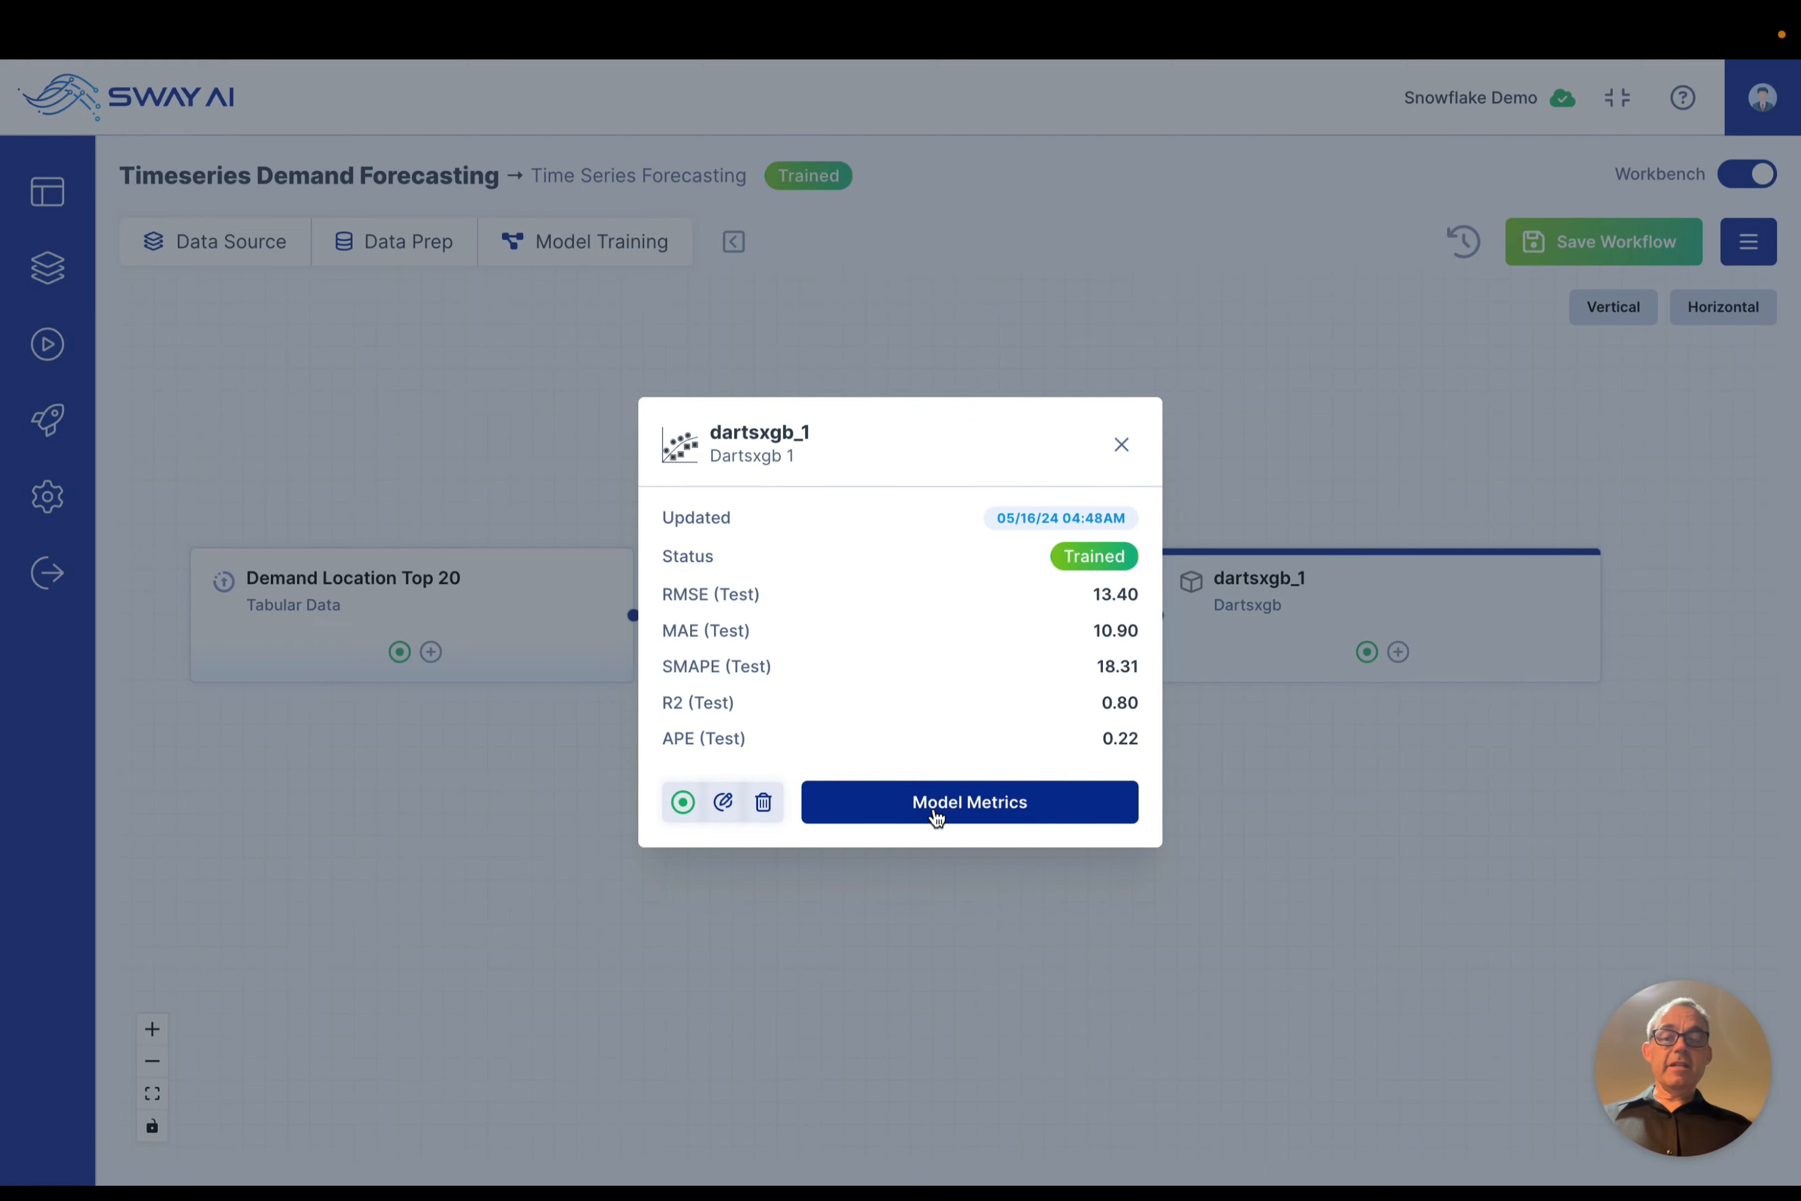
pyautogui.click(936, 809)
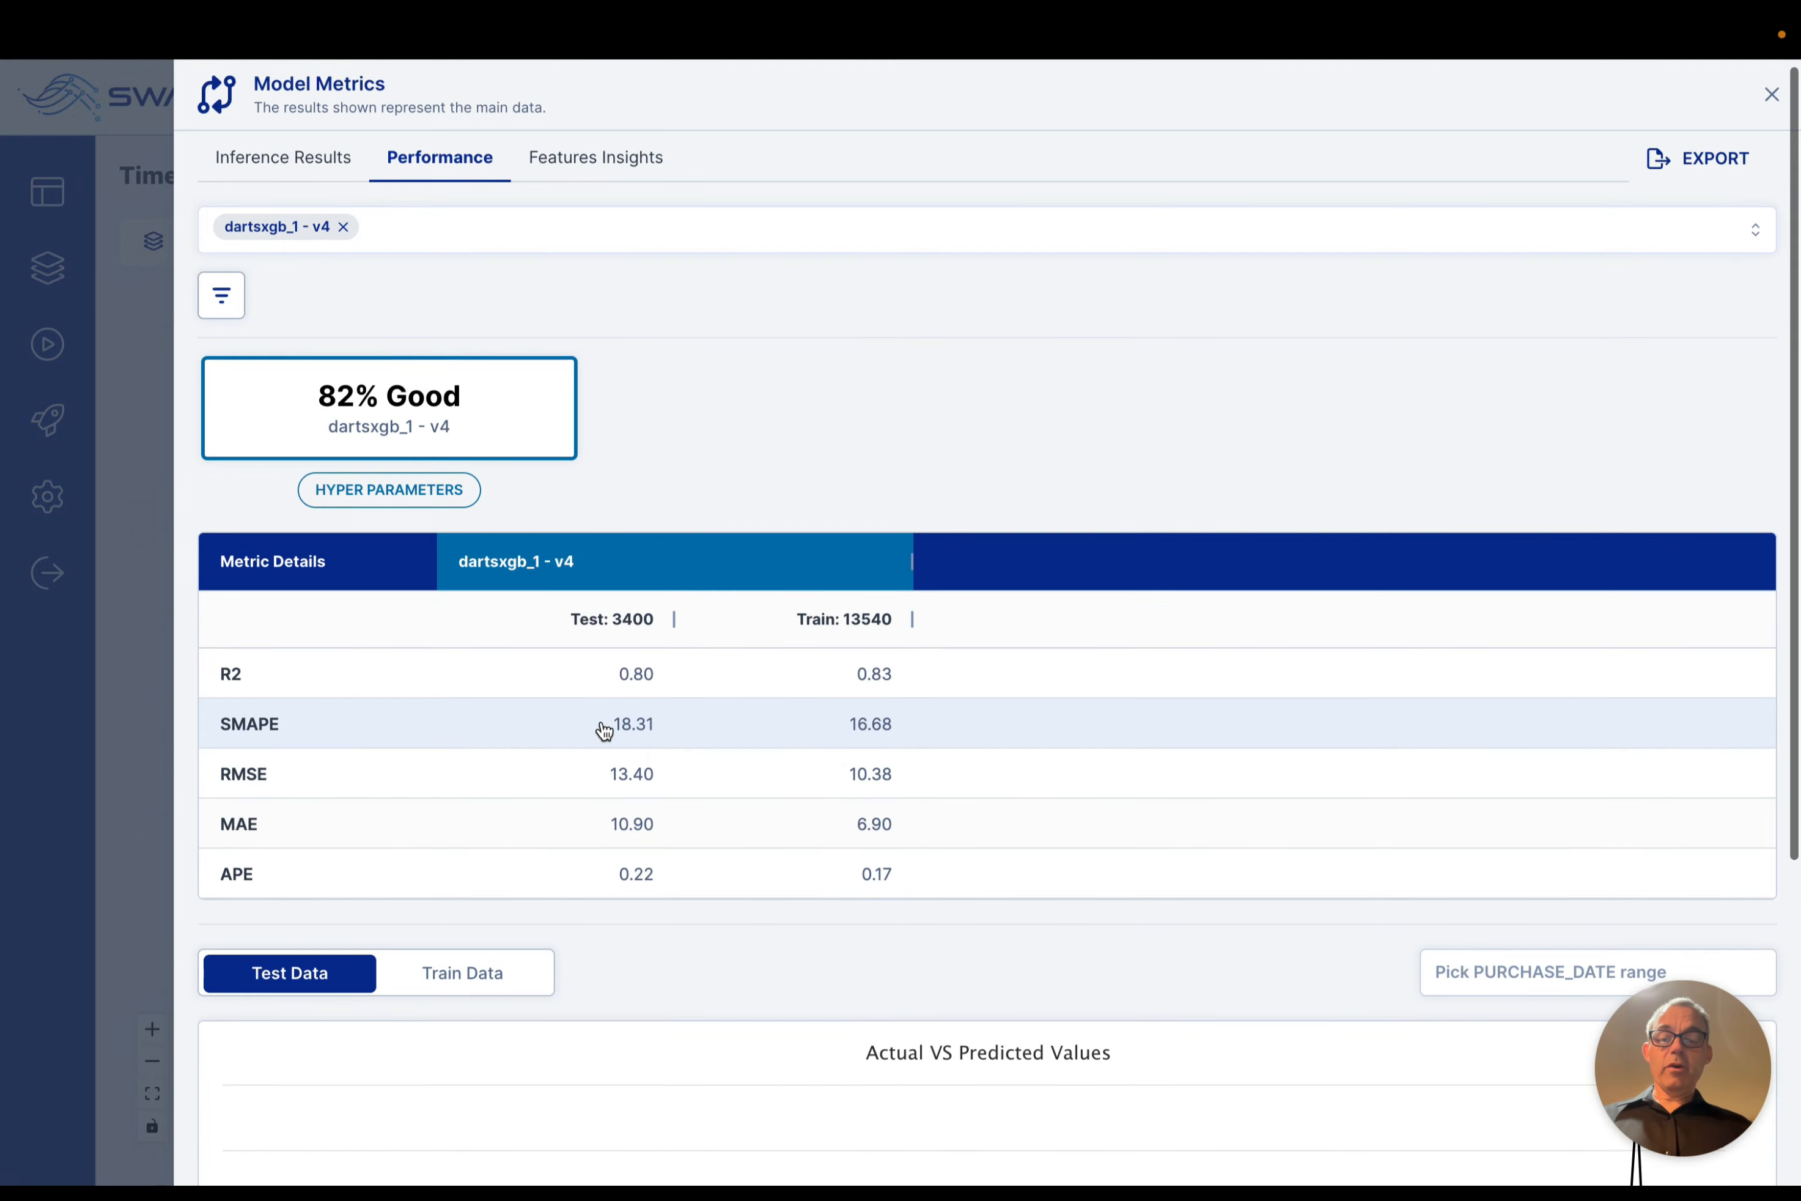
pyautogui.scroll(-6, 603, 731)
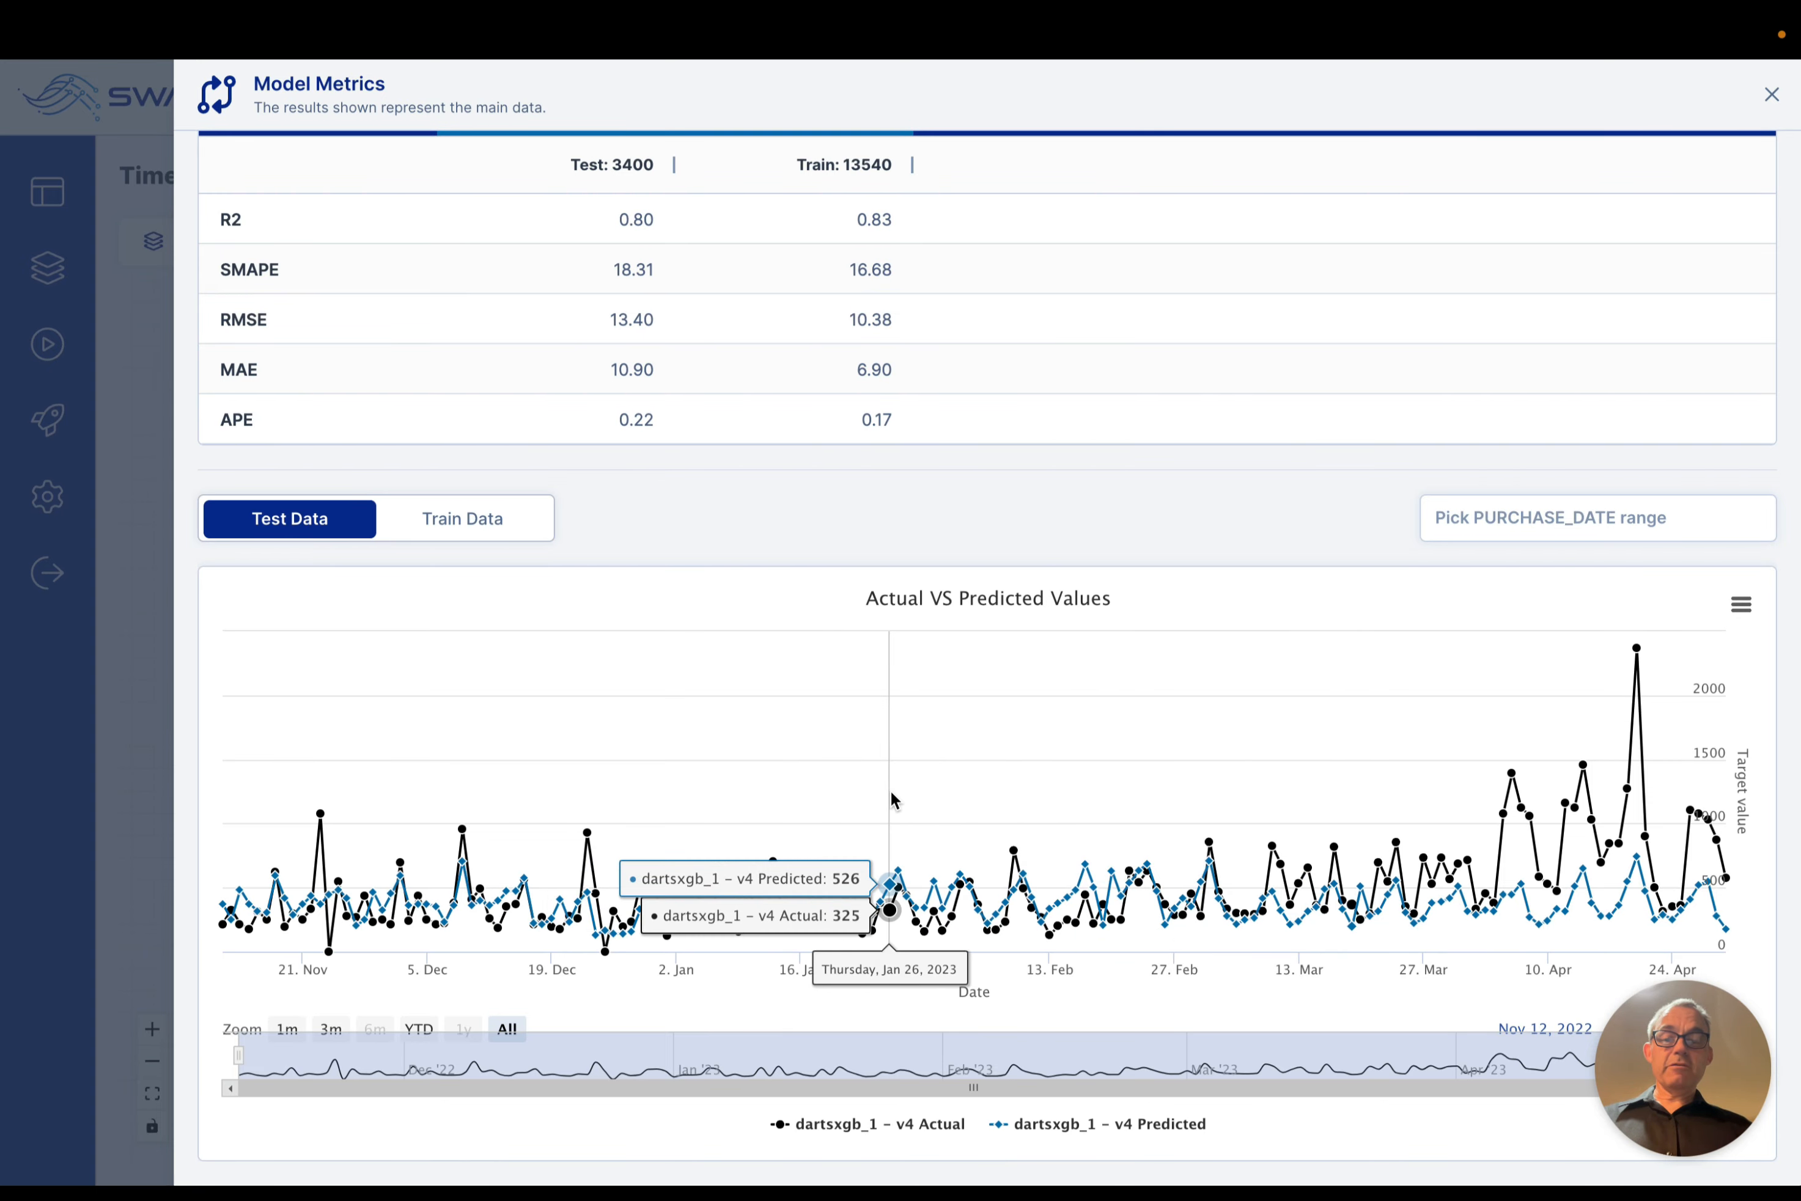
pyautogui.scroll(6, 891, 789)
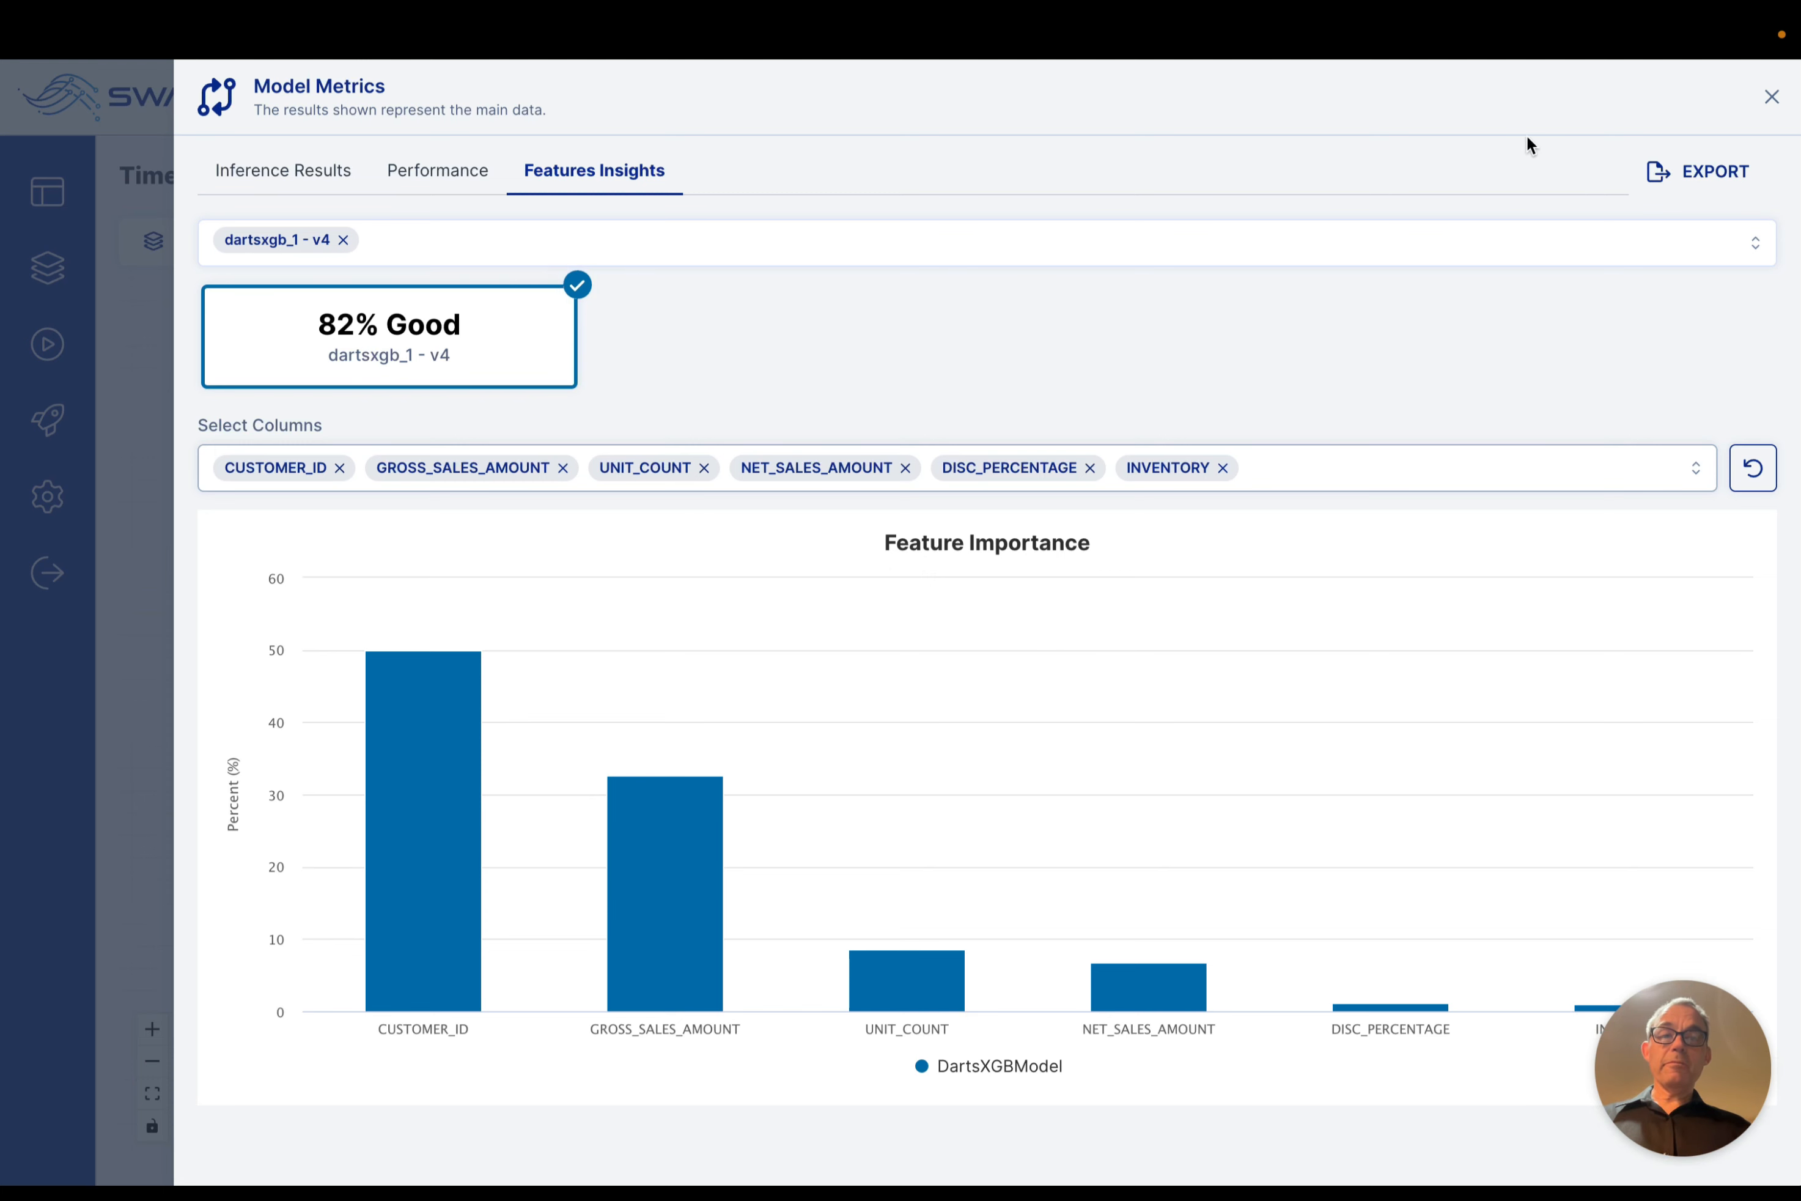
pyautogui.click(1771, 99)
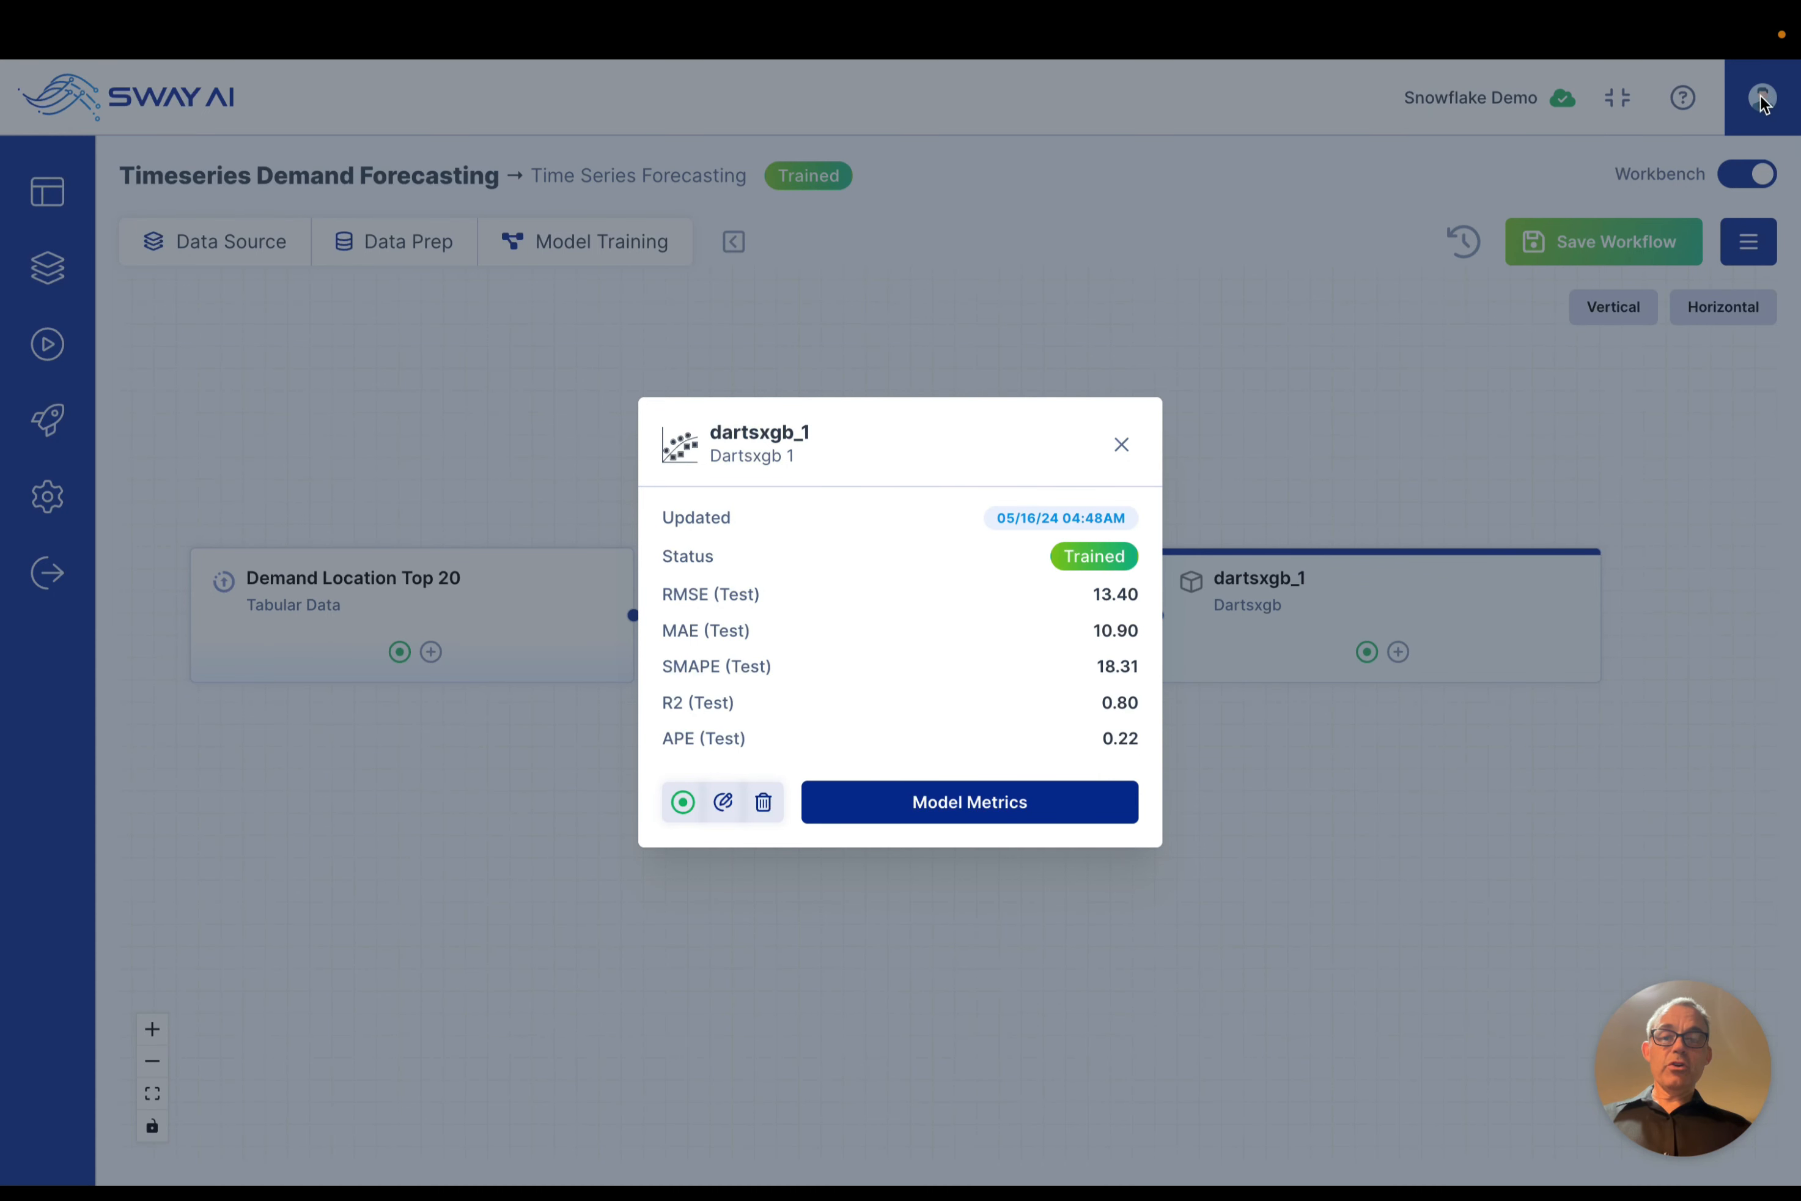
# Step: Close the dartsxgb_1 model summary and open the model's application dashboard from the project's endpoints and models
pyautogui.click(1121, 450)
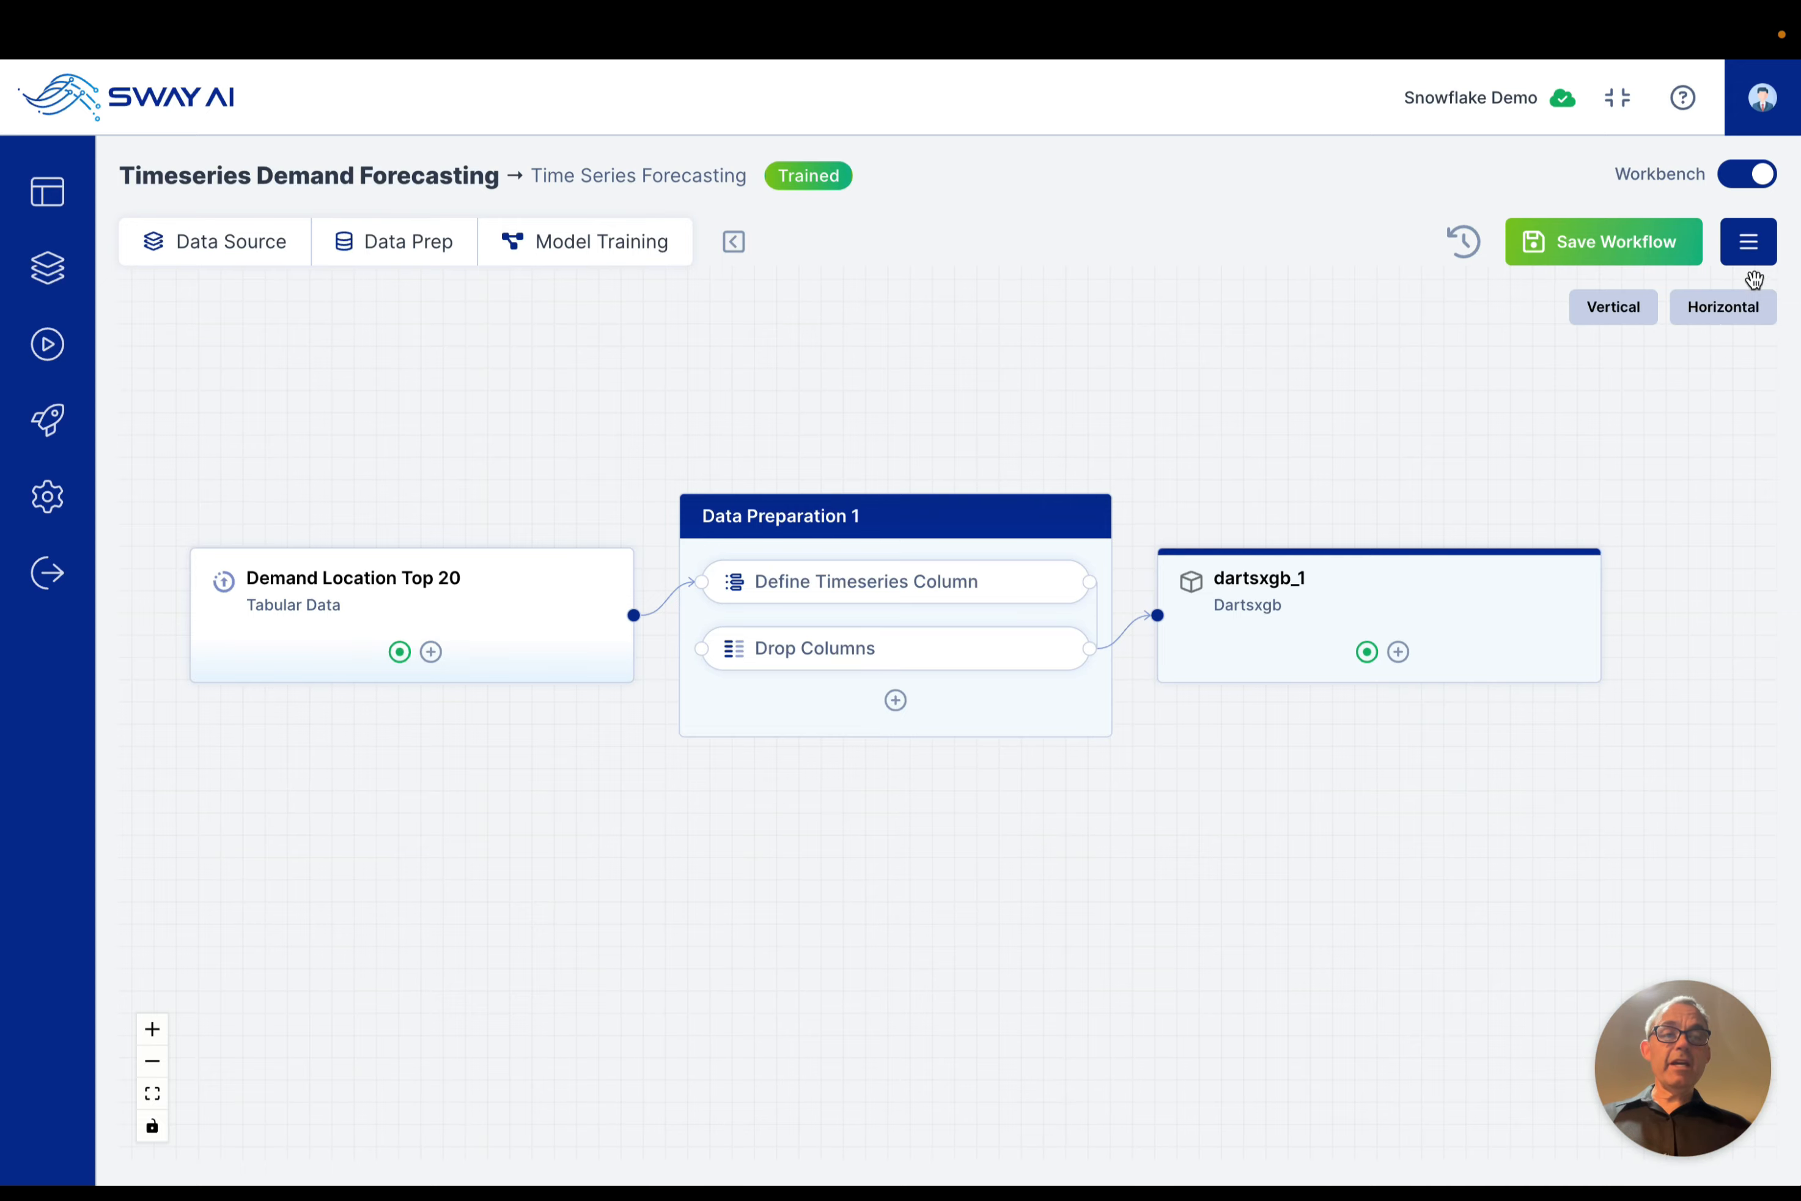
pyautogui.click(1749, 244)
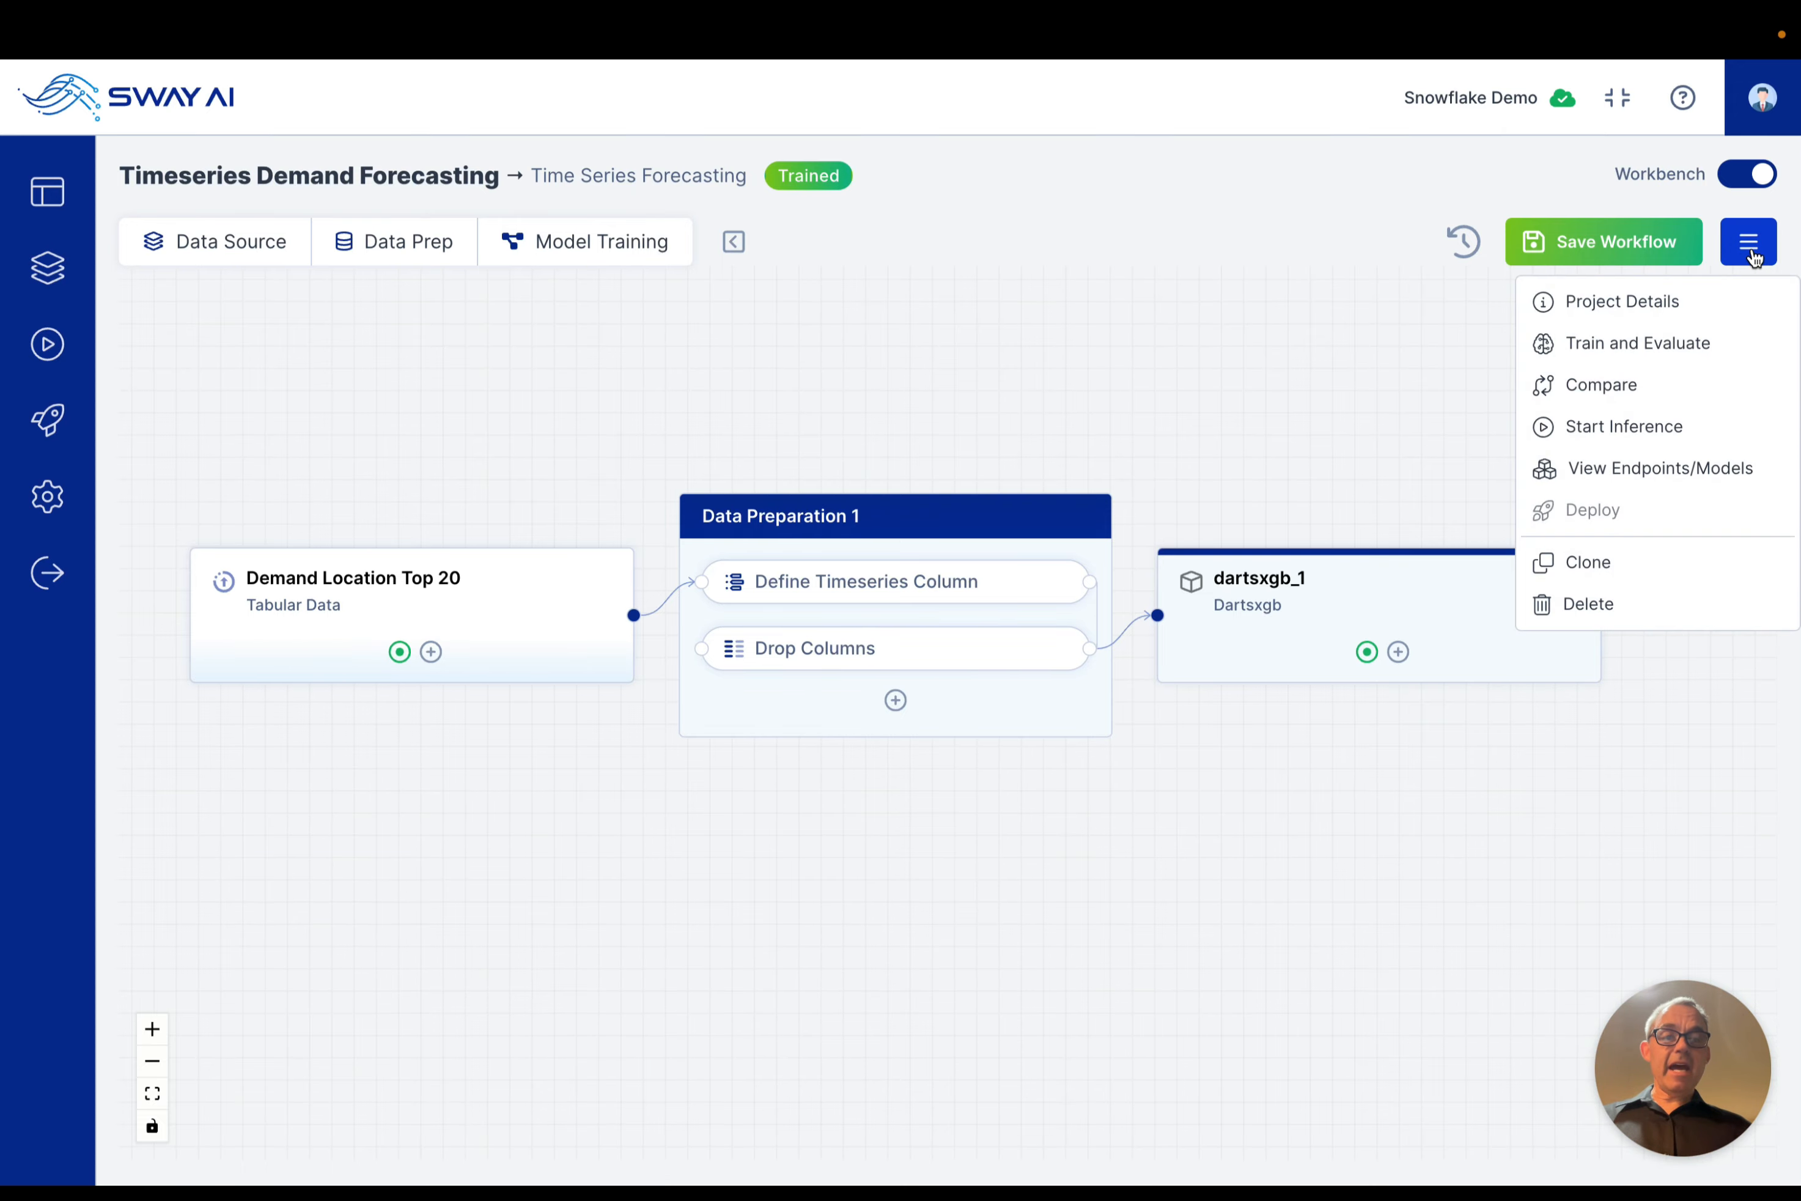
pyautogui.click(1637, 470)
pyautogui.click(1570, 656)
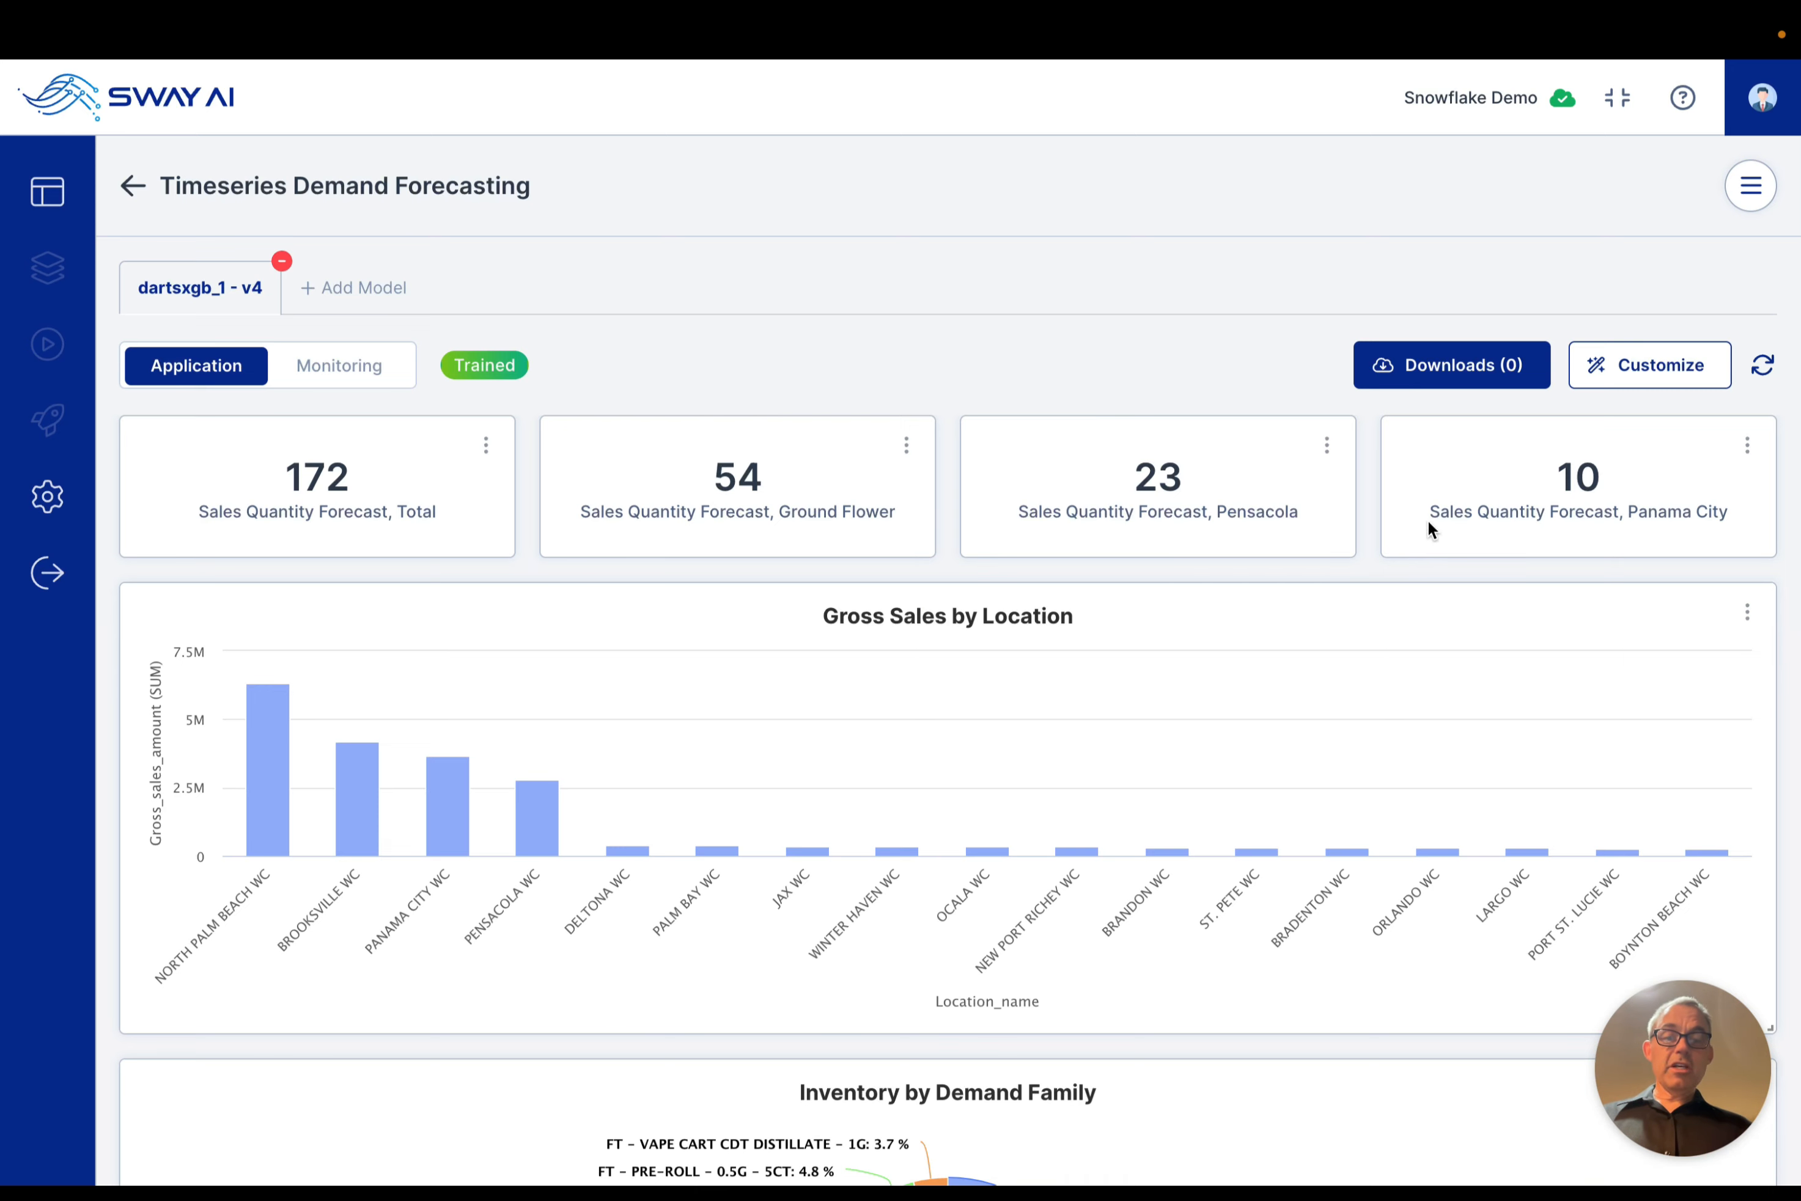
# Step: Examine the sales forecasts, gross sales by location, inventory and sales trend by demand family, and data table, and return to the project workflow
pyautogui.scroll(-3, 1269, 645)
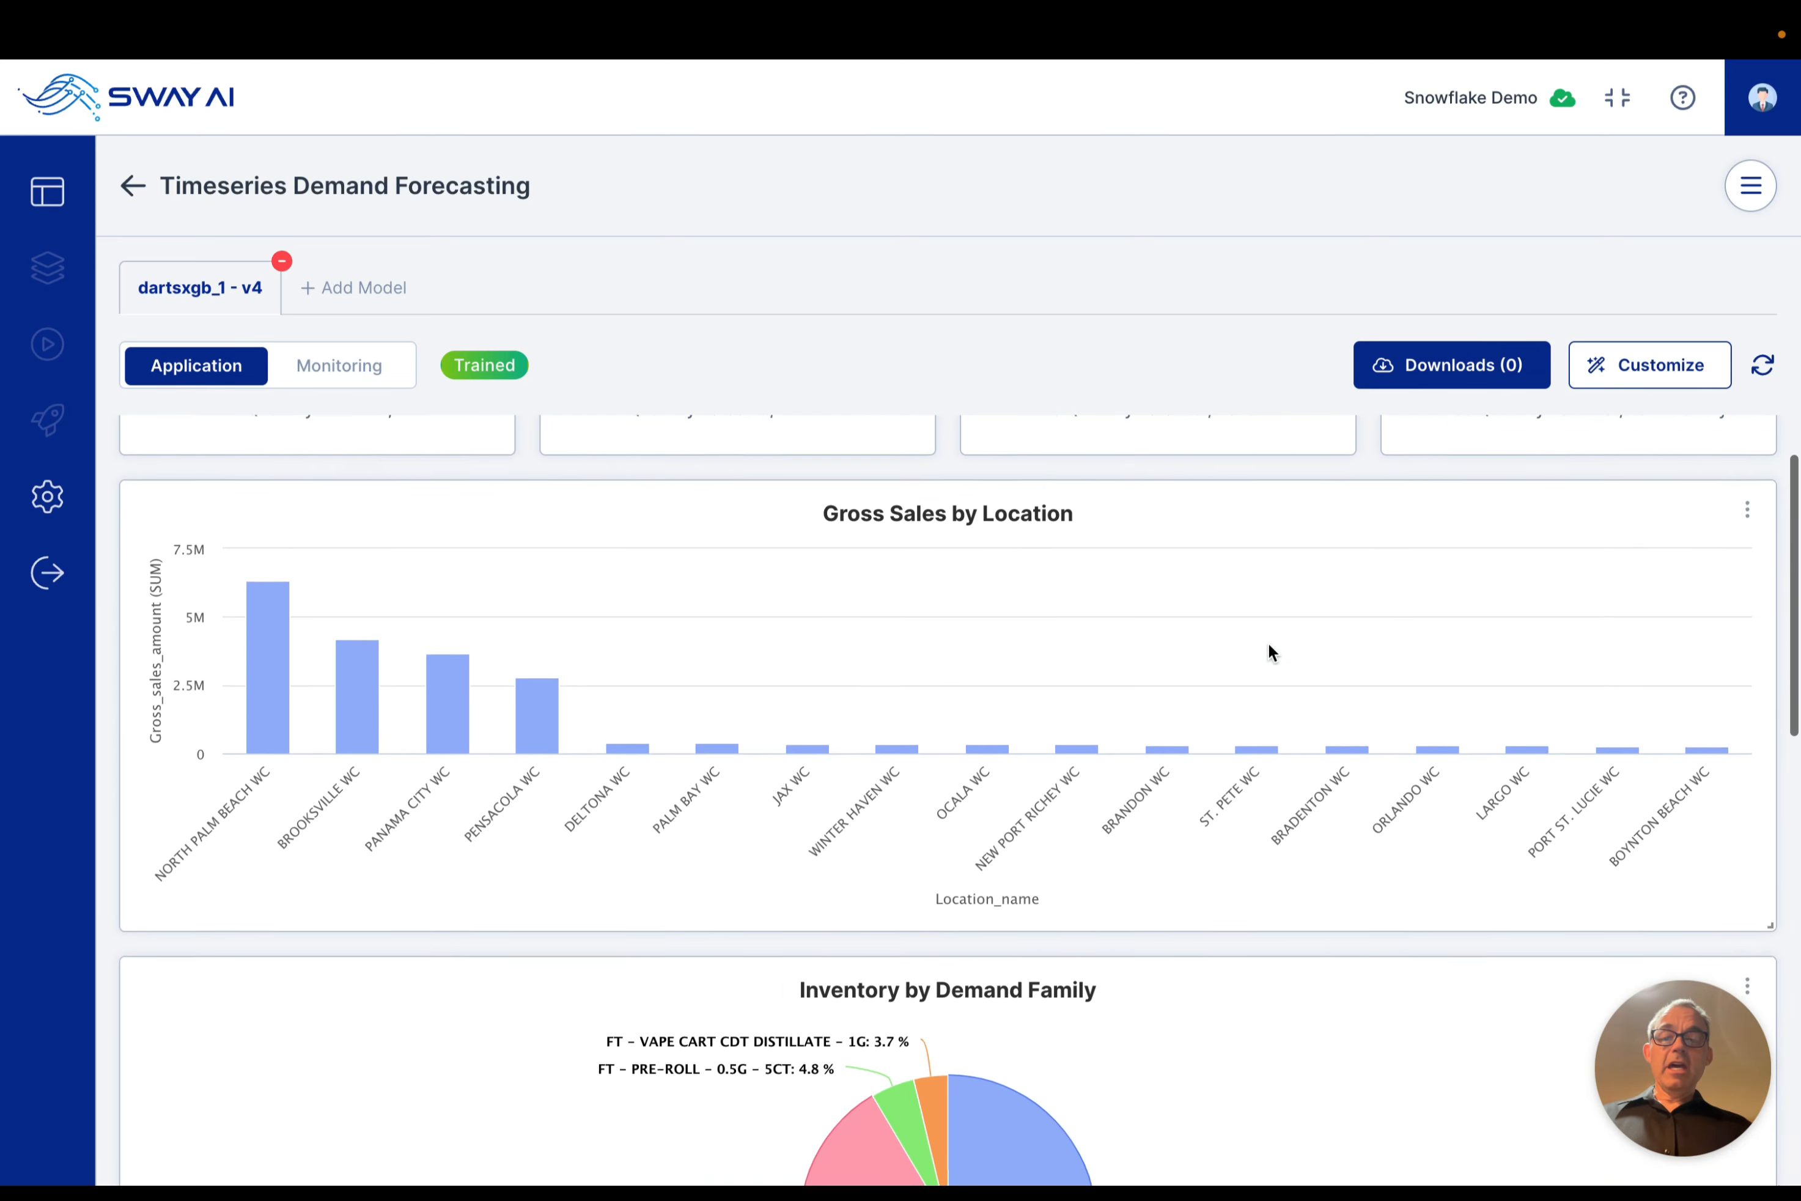
pyautogui.scroll(1, 1269, 647)
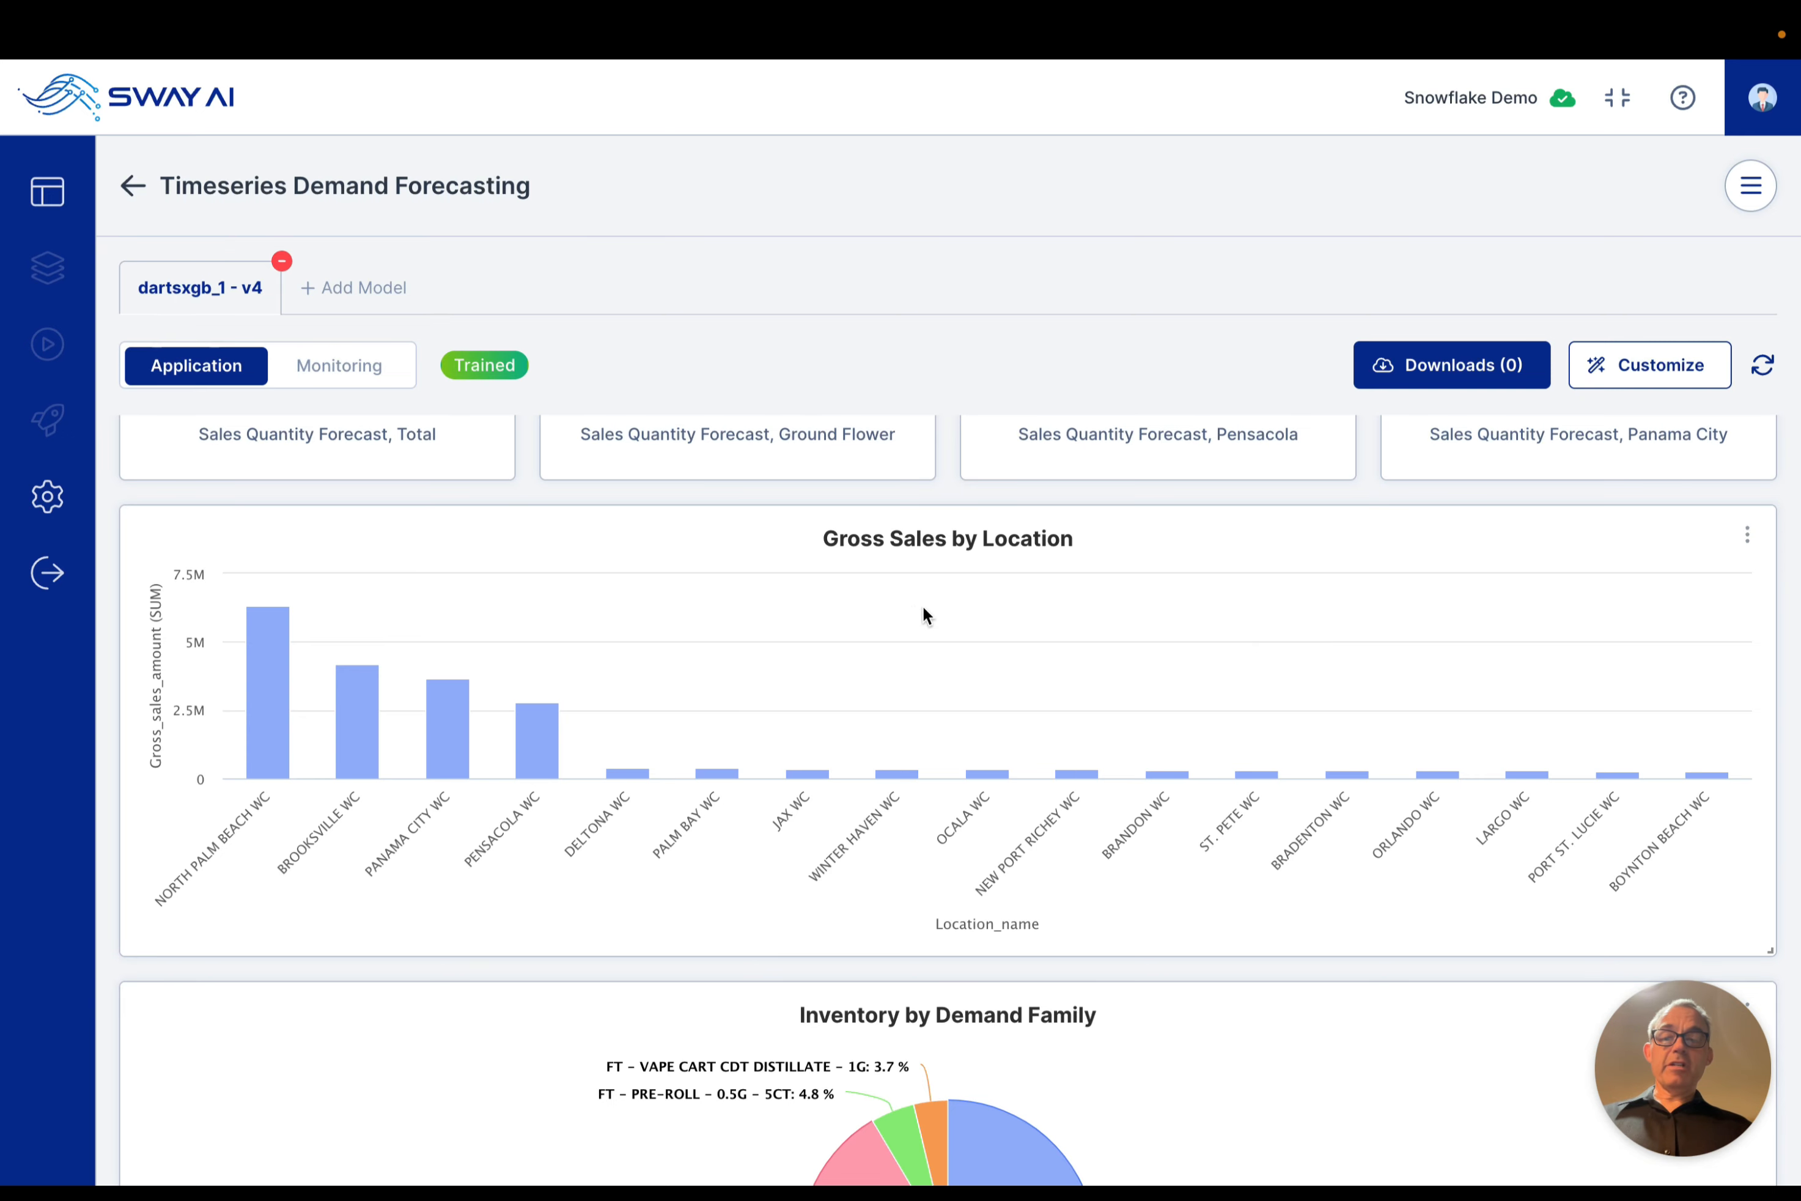
pyautogui.scroll(1, 942, 610)
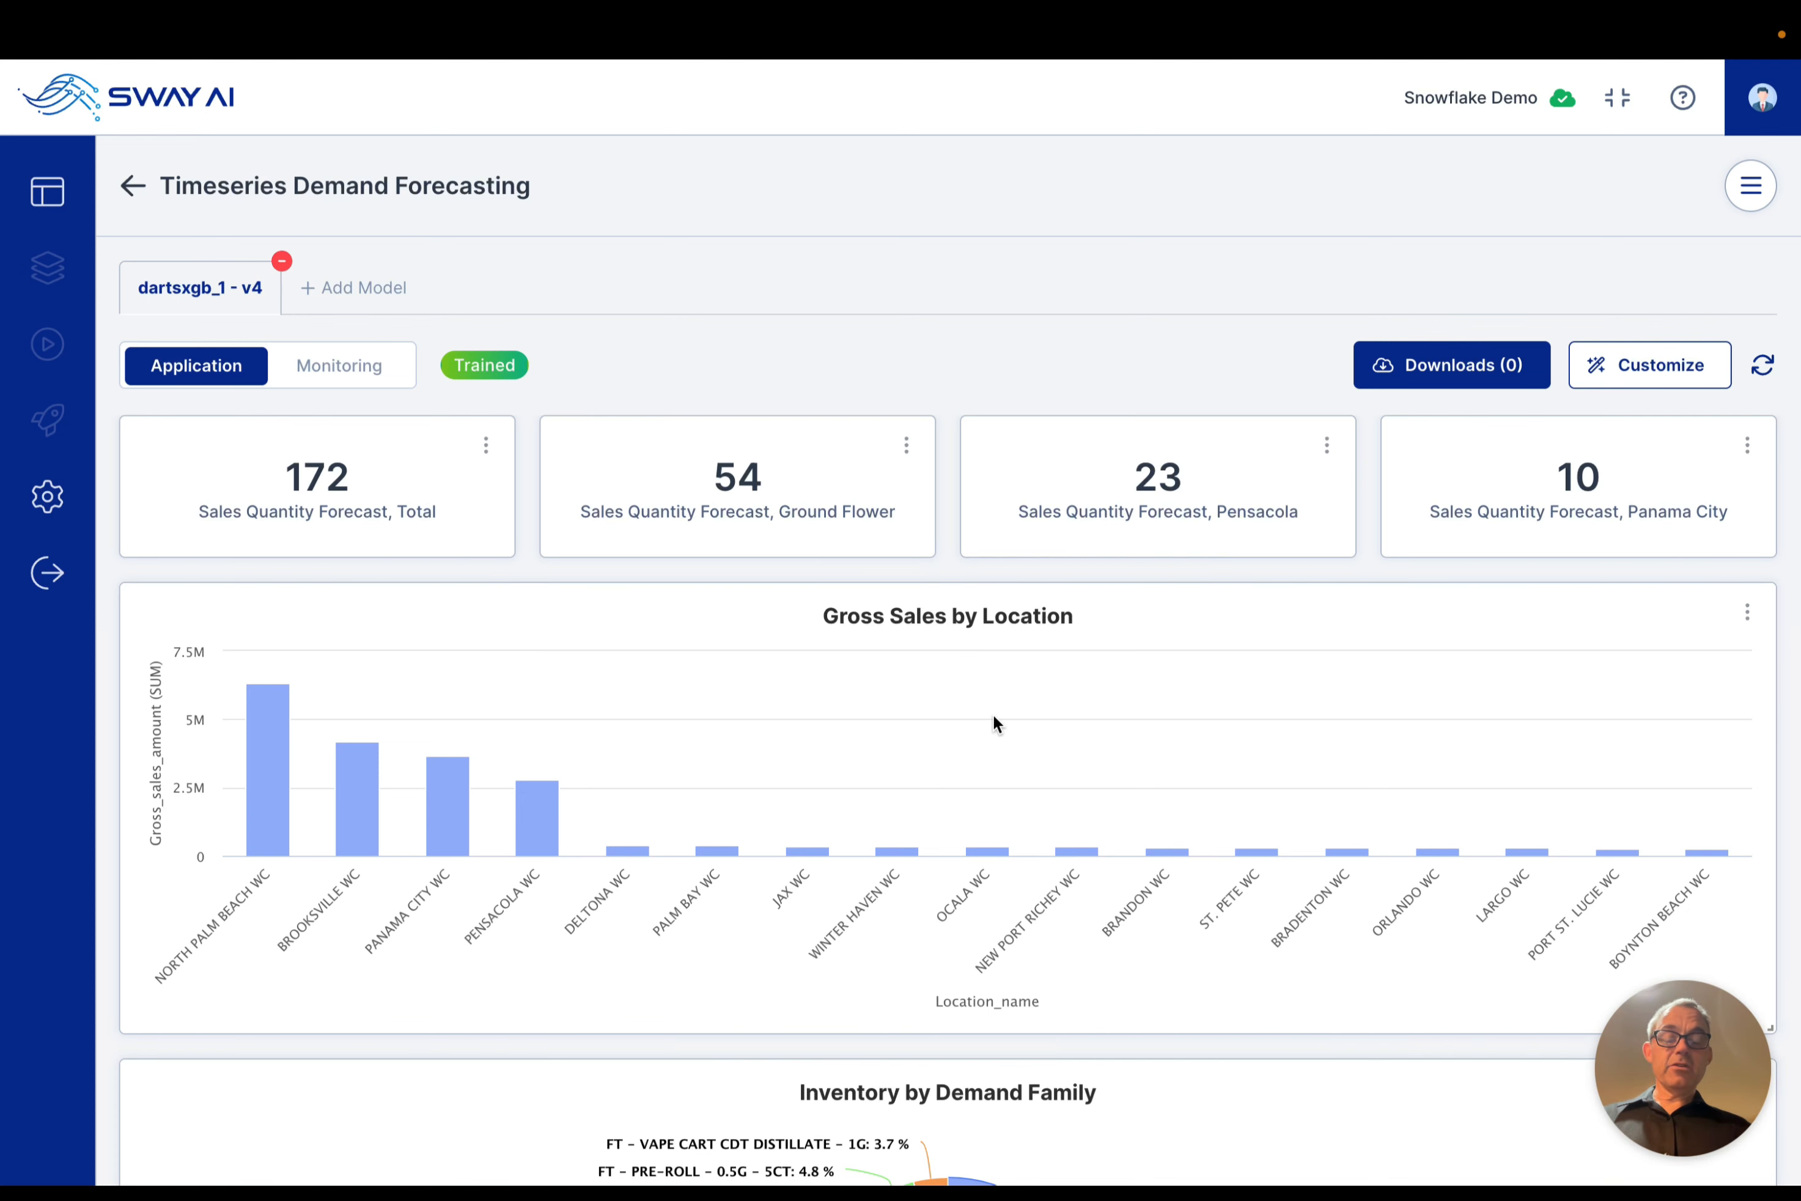
pyautogui.scroll(-5, 993, 716)
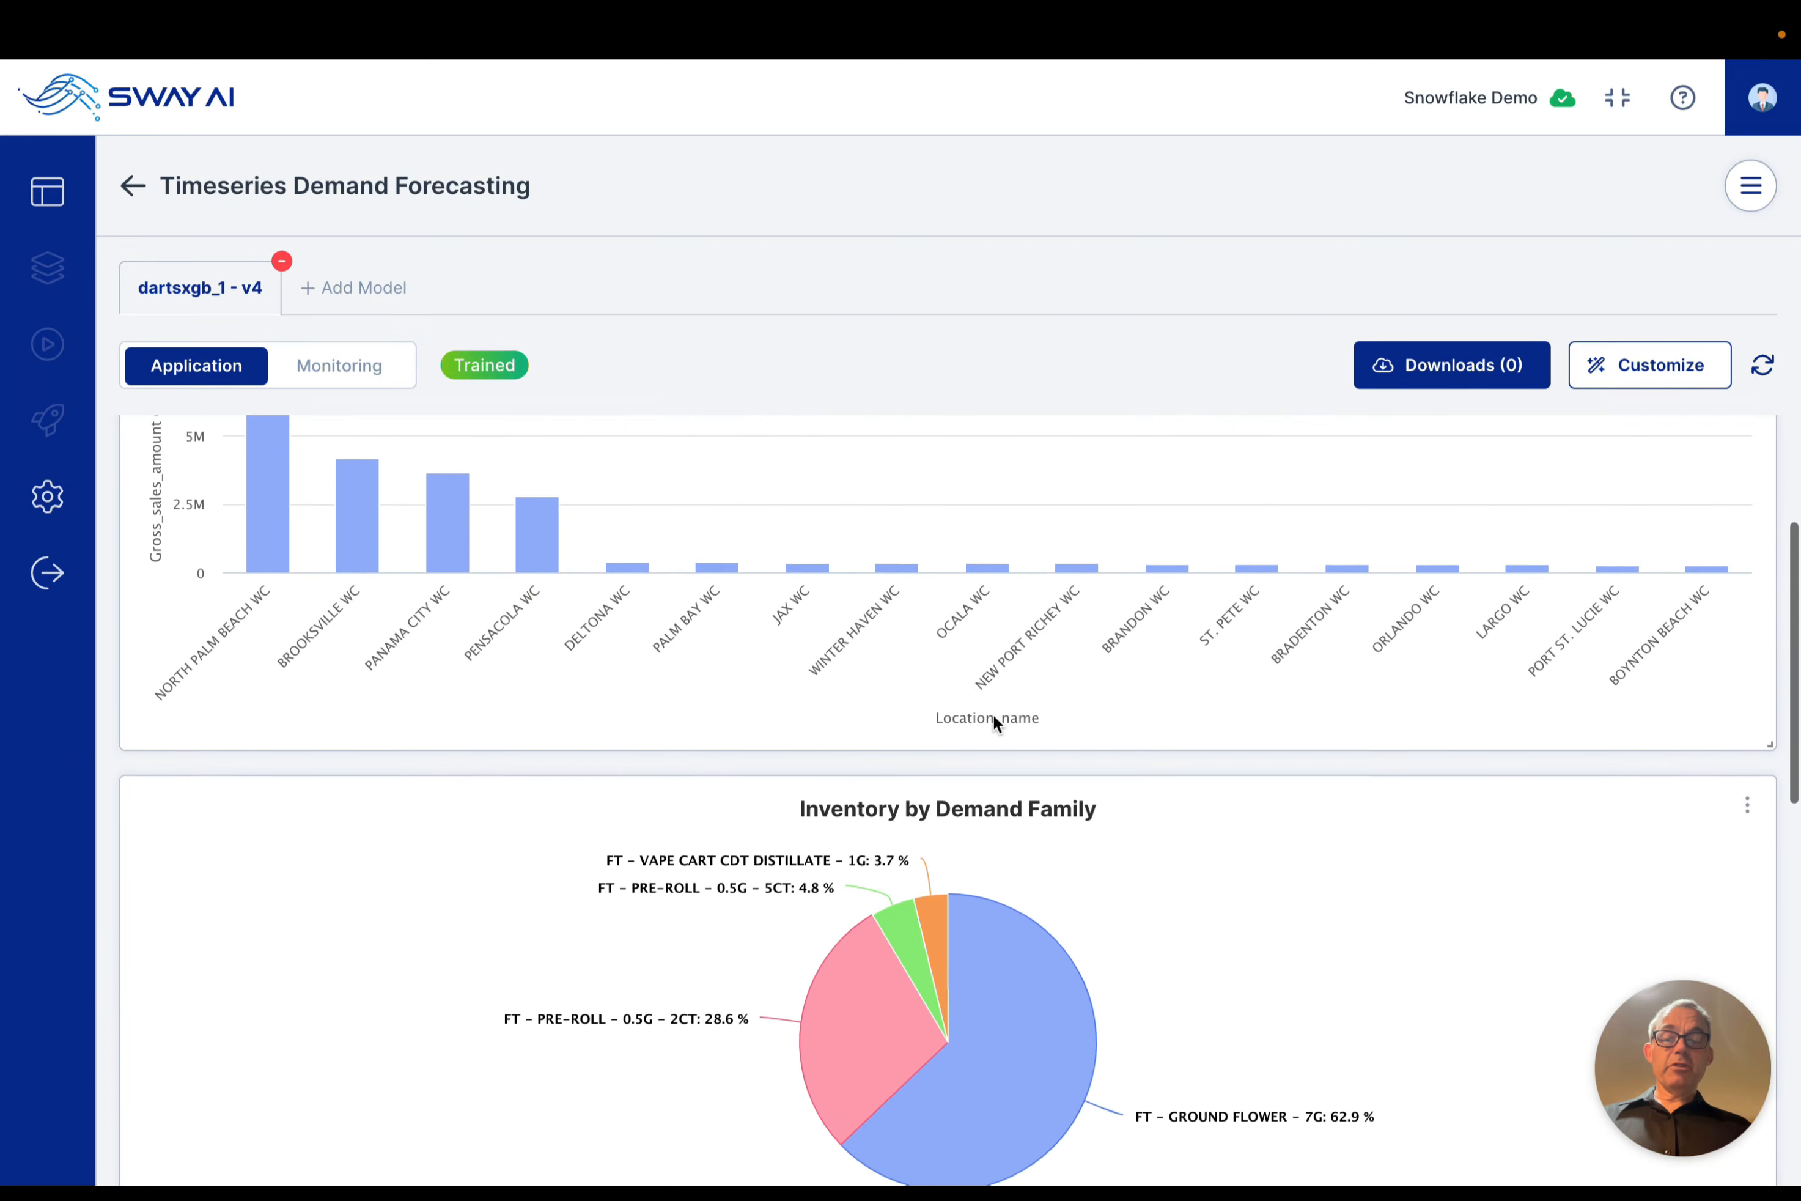
pyautogui.scroll(-3, 1198, 807)
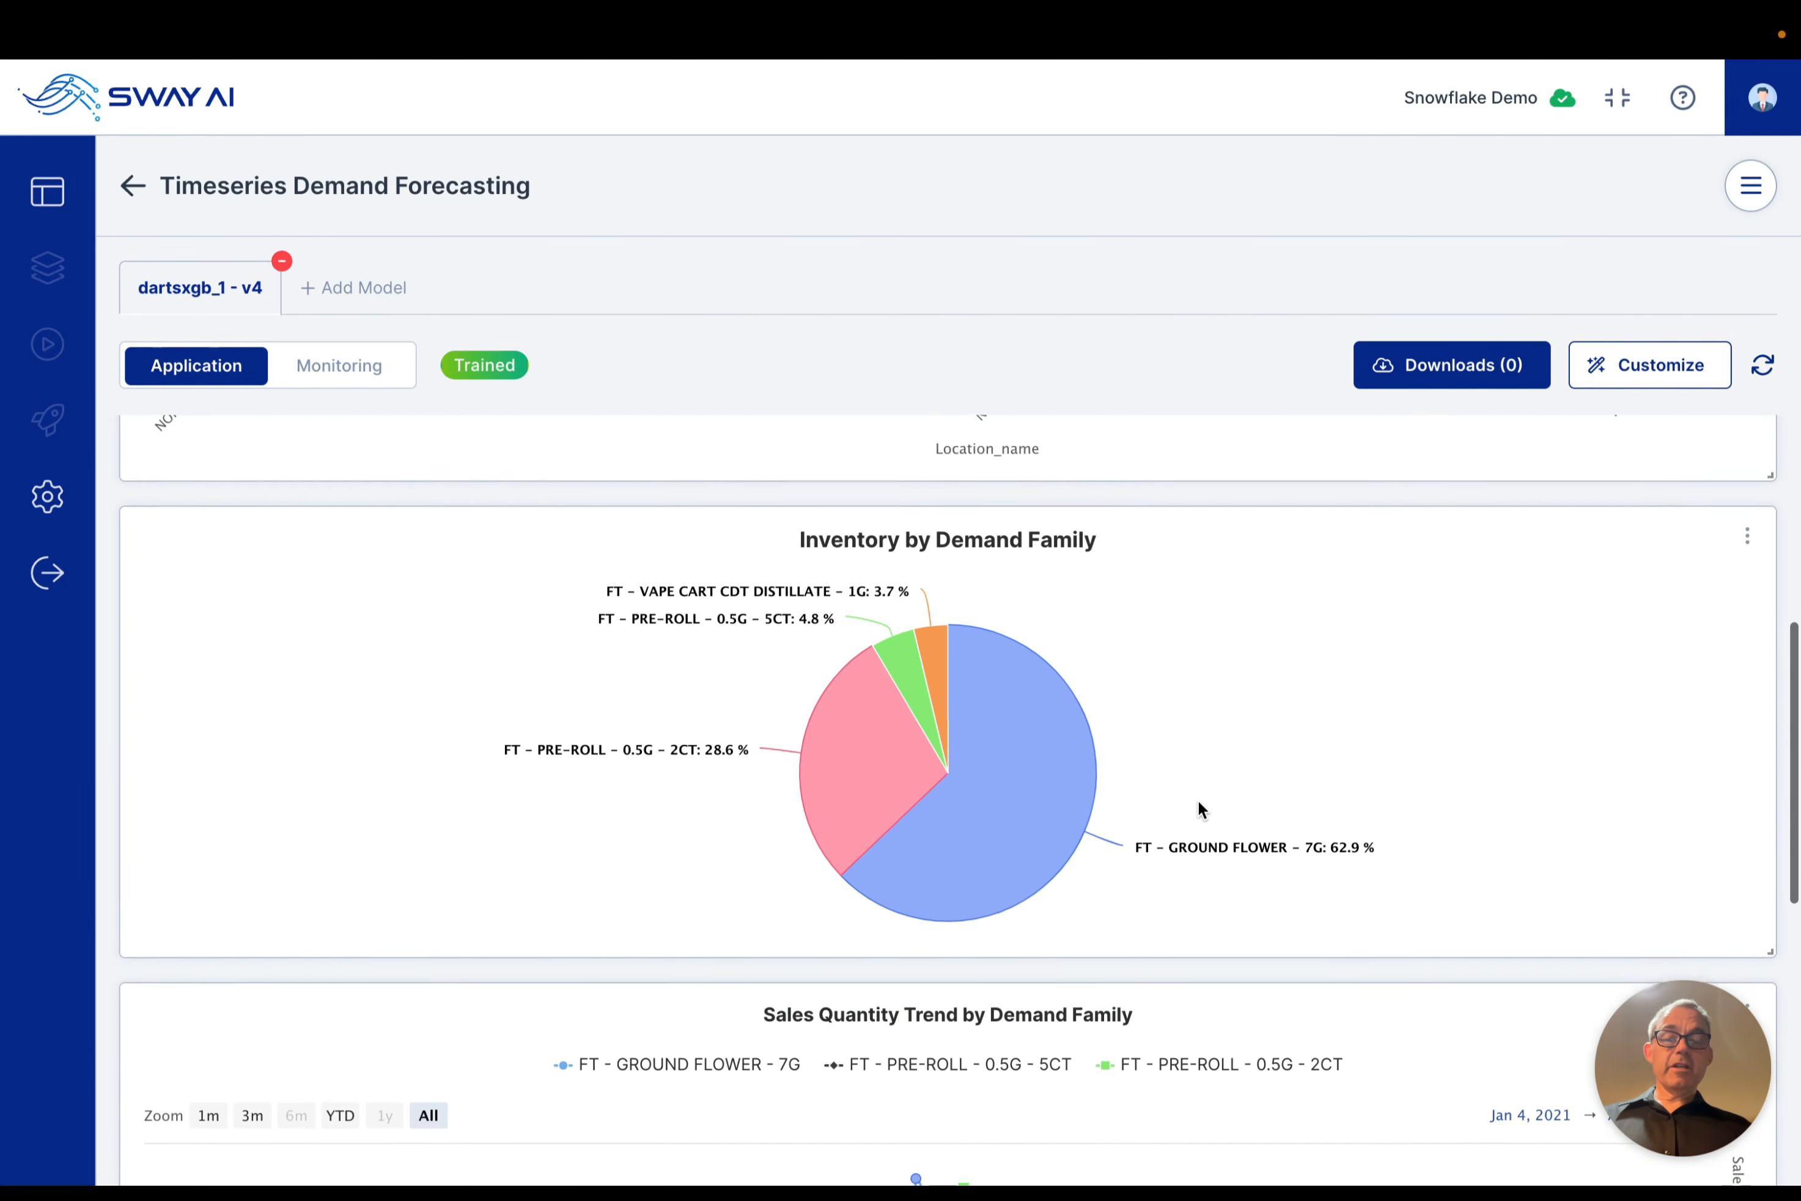
pyautogui.scroll(1, 1198, 806)
pyautogui.scroll(-5, 1198, 806)
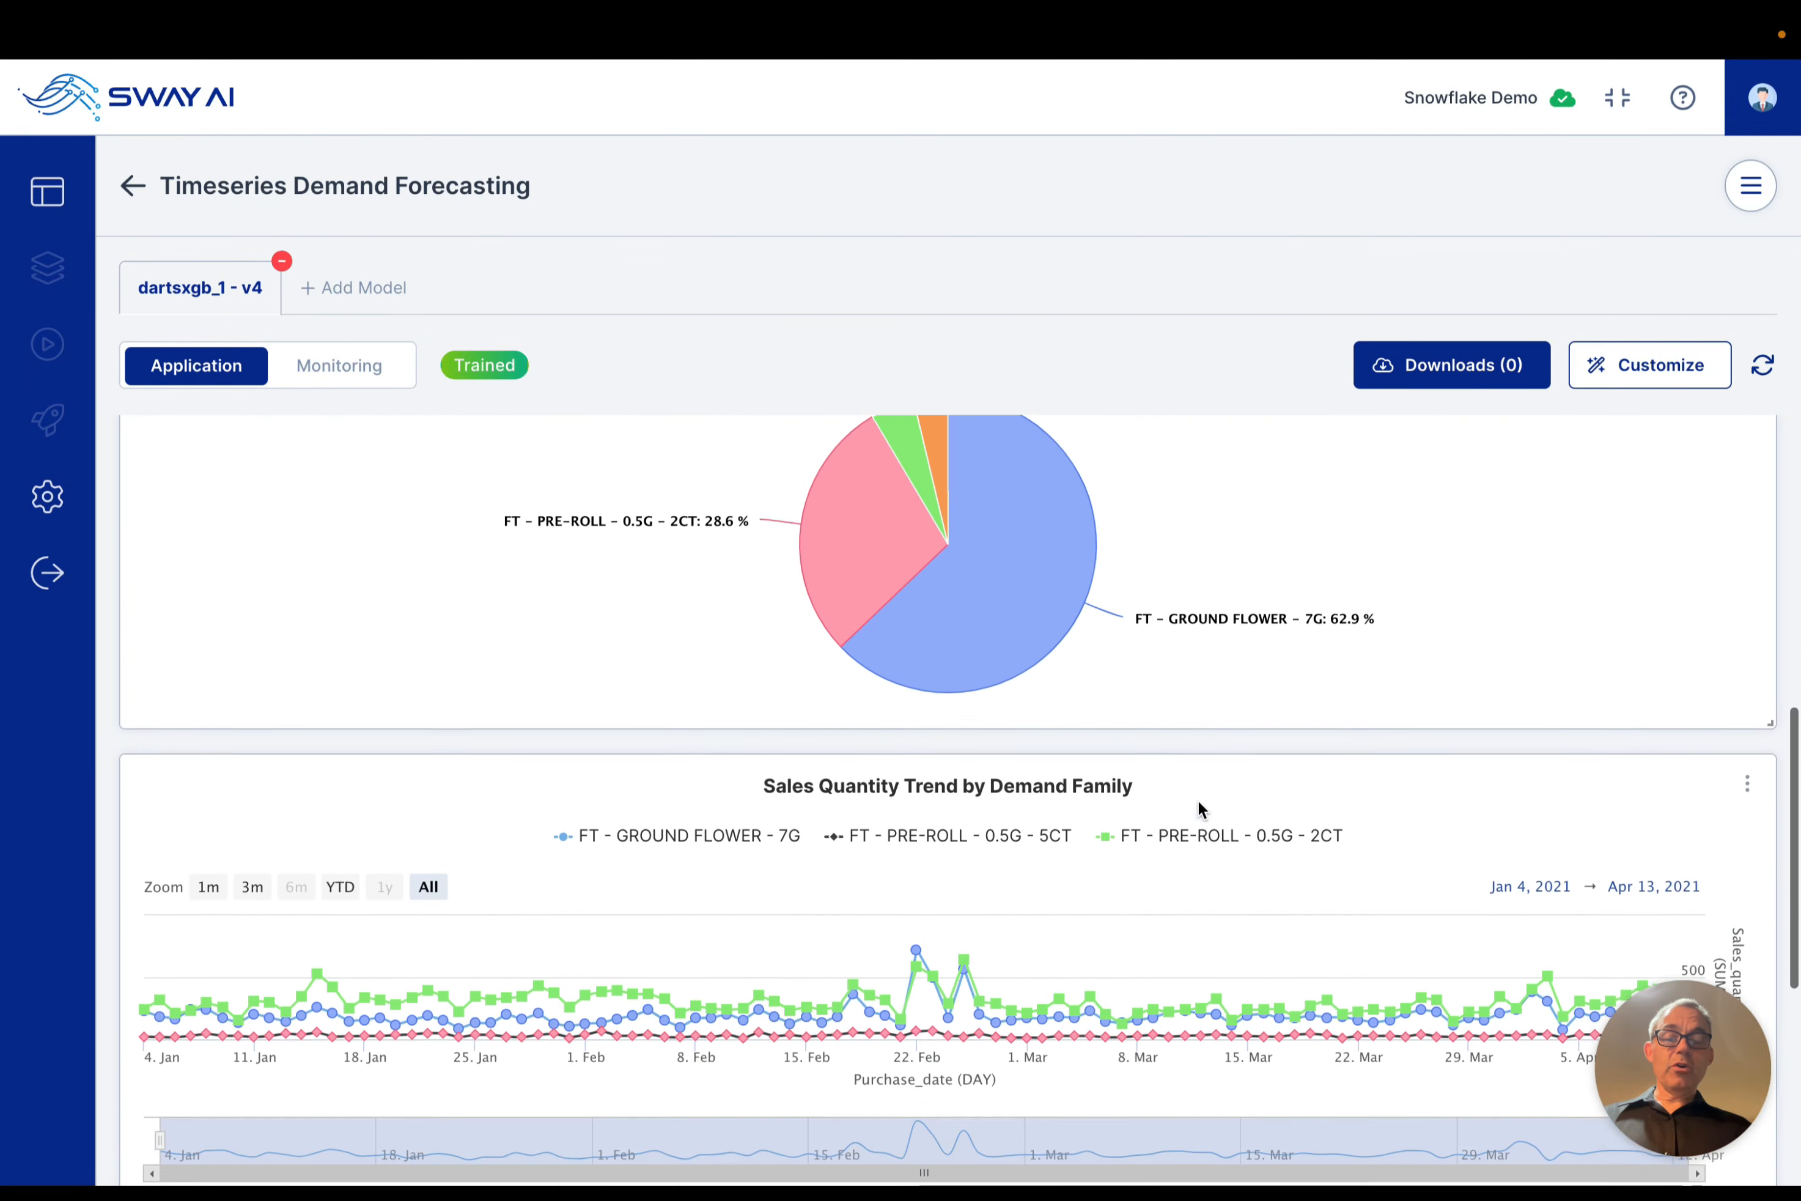
pyautogui.scroll(-1, 1201, 810)
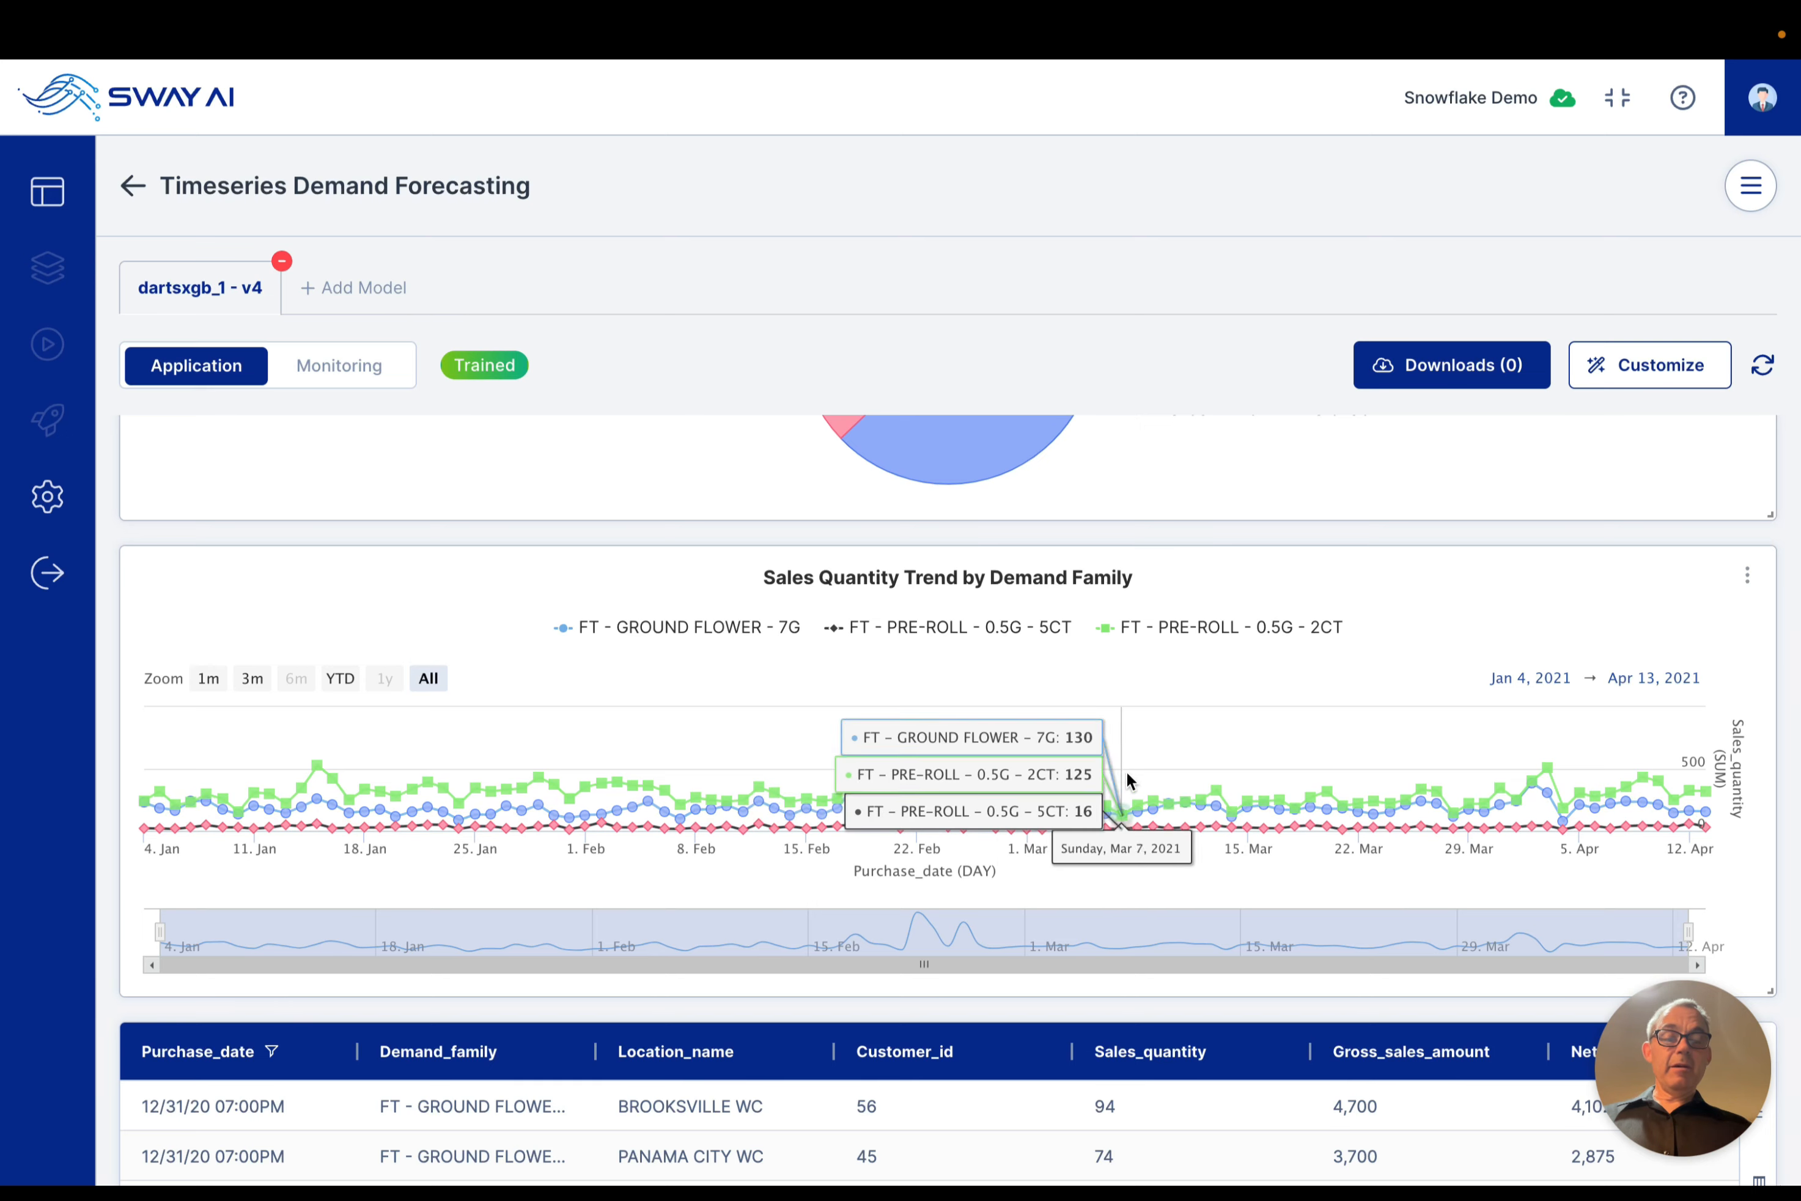
pyautogui.scroll(-4, 1280, 748)
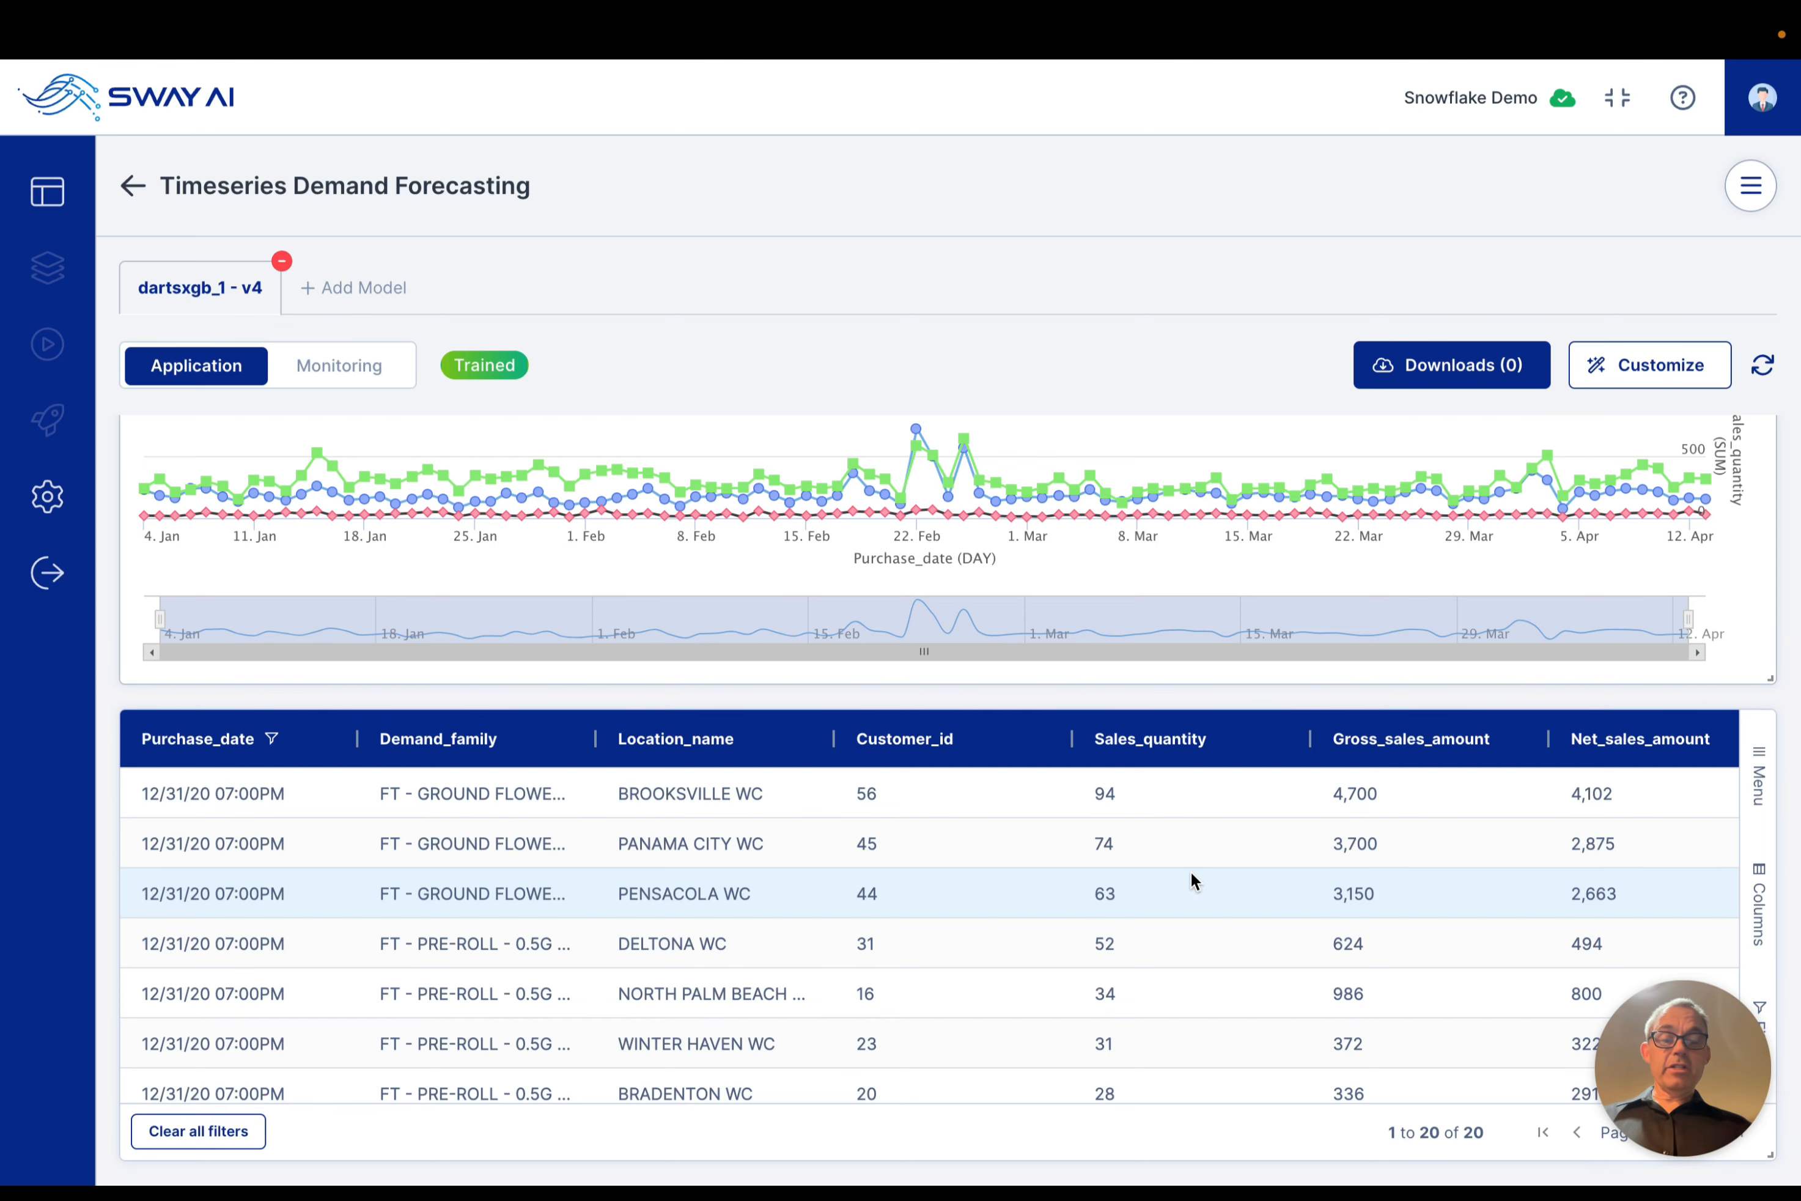
pyautogui.scroll(15, 1191, 870)
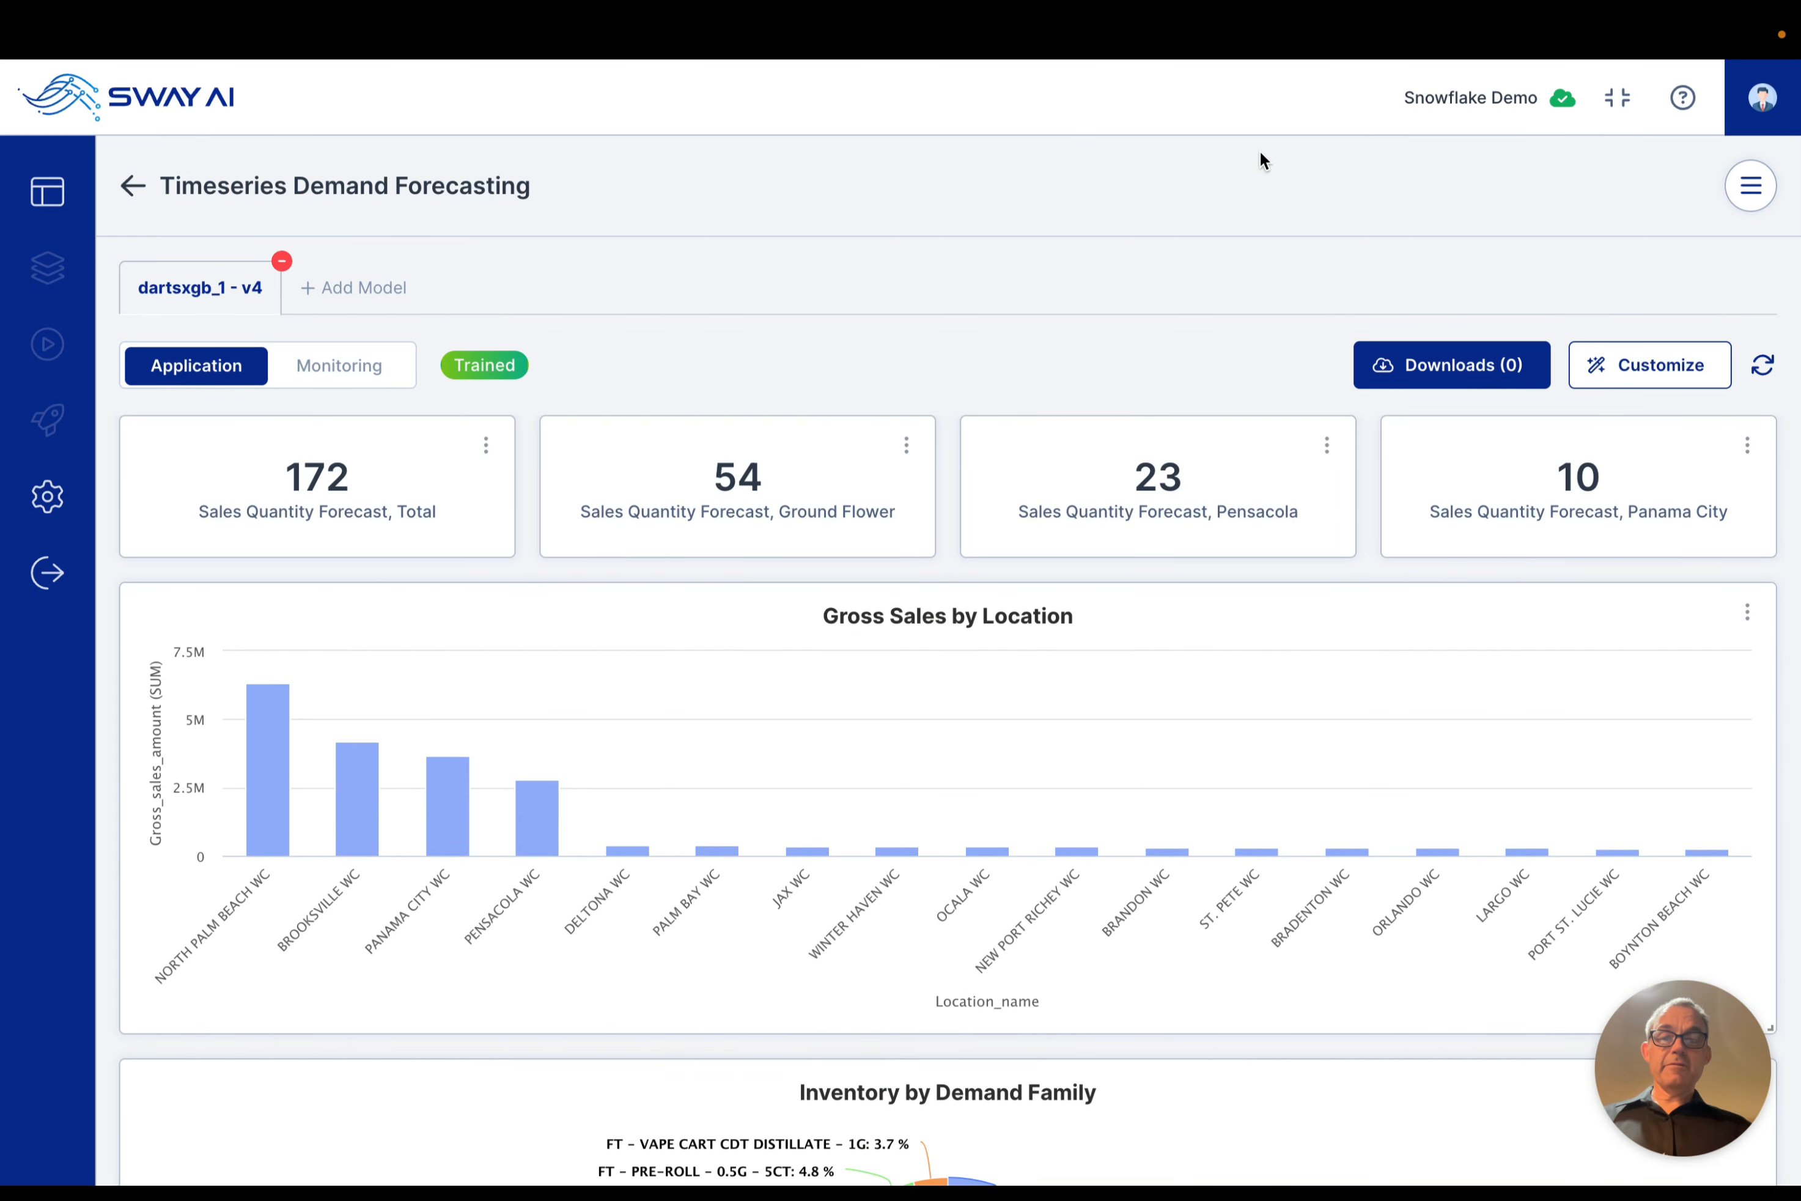
pyautogui.click(1750, 188)
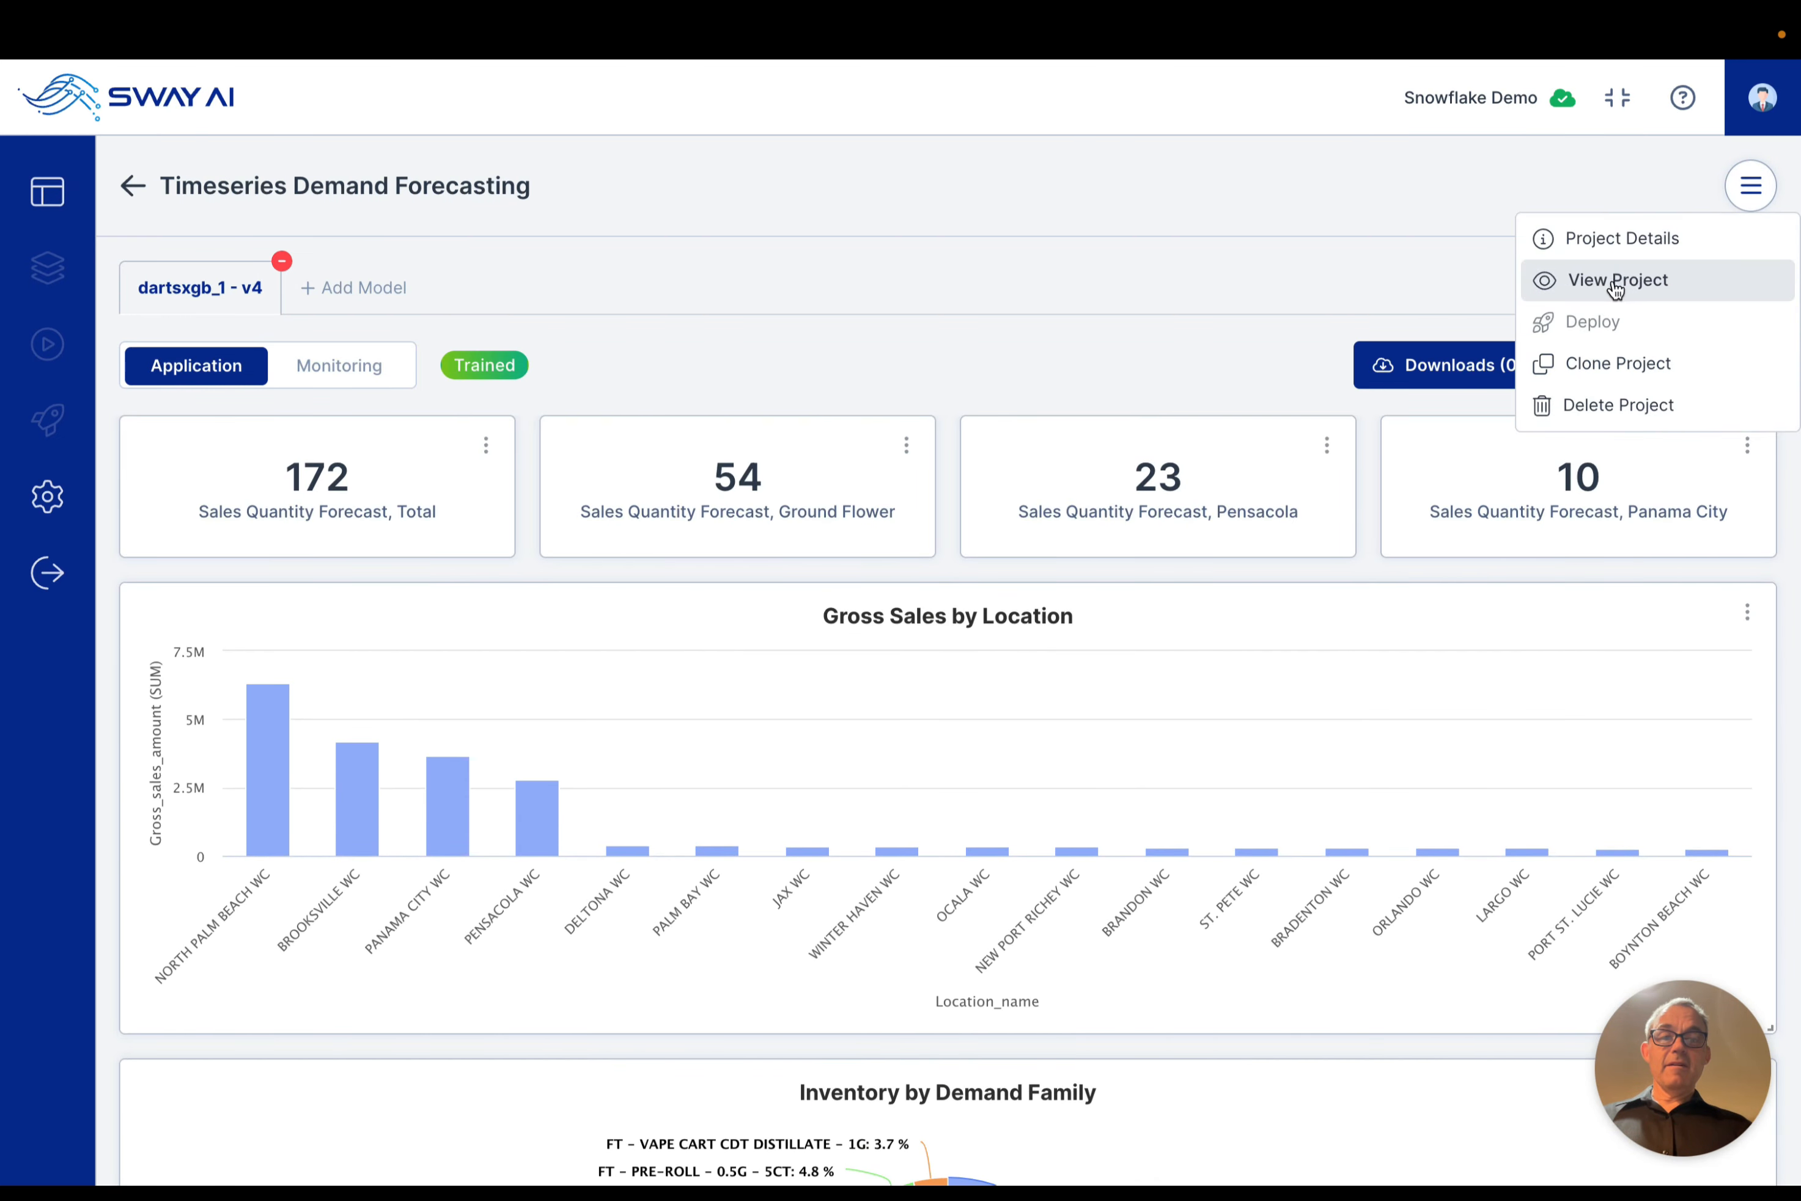
pyautogui.click(1586, 291)
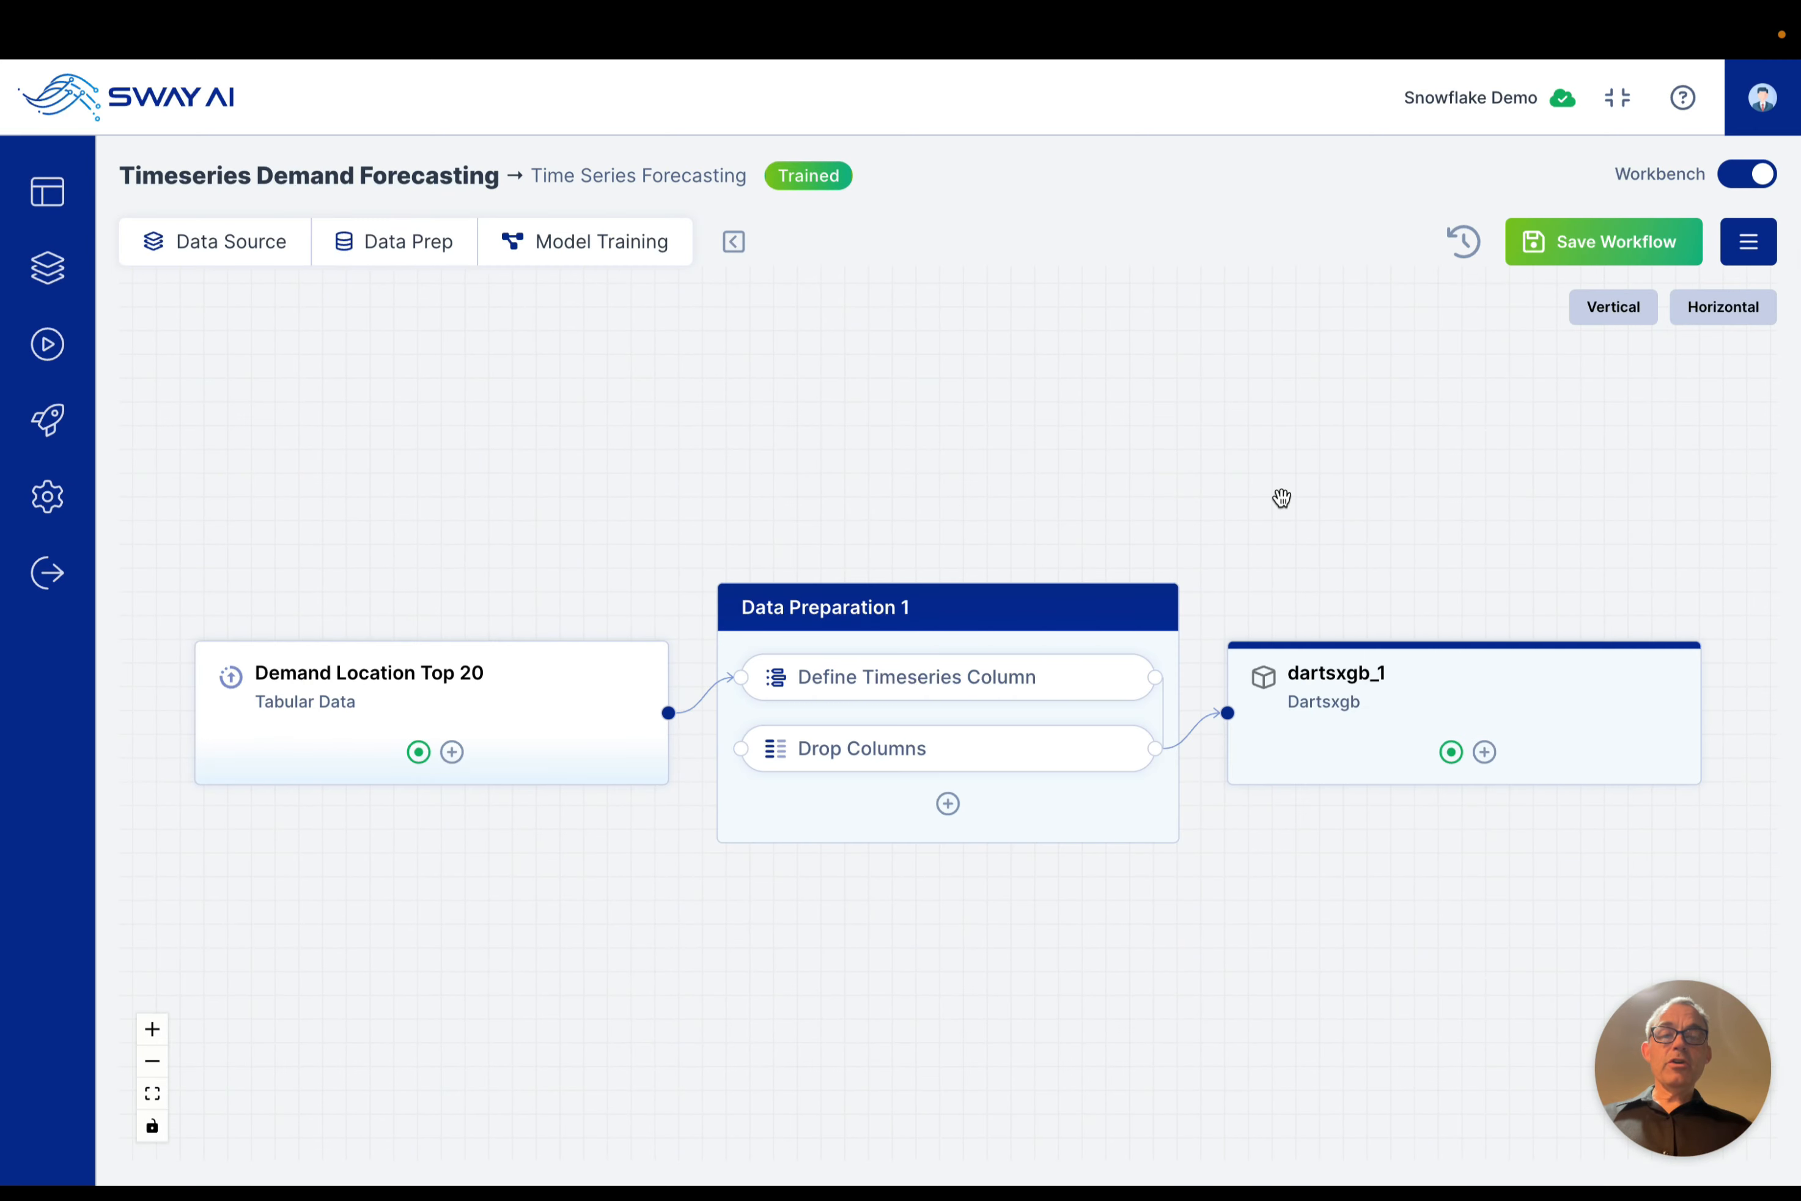